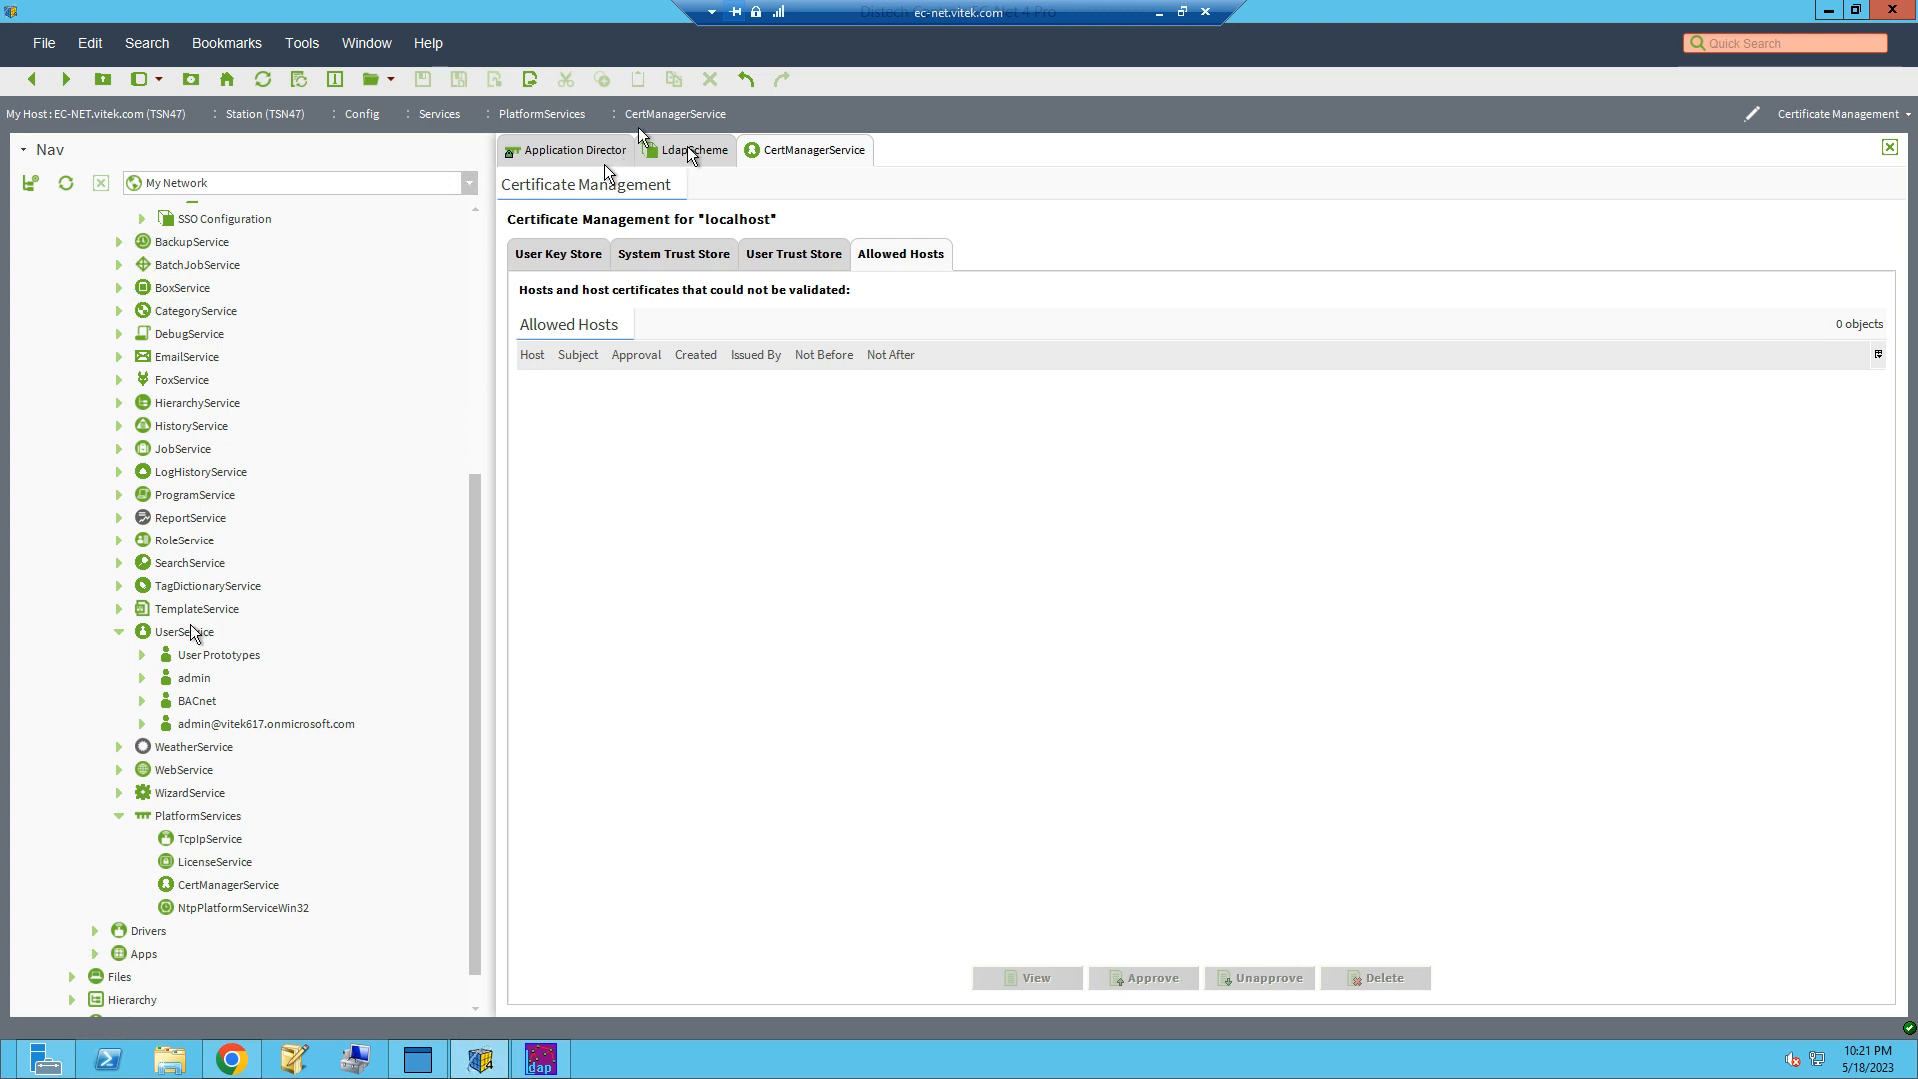
Step: Open the AX User Manager view of the UserService
right_click(190, 632)
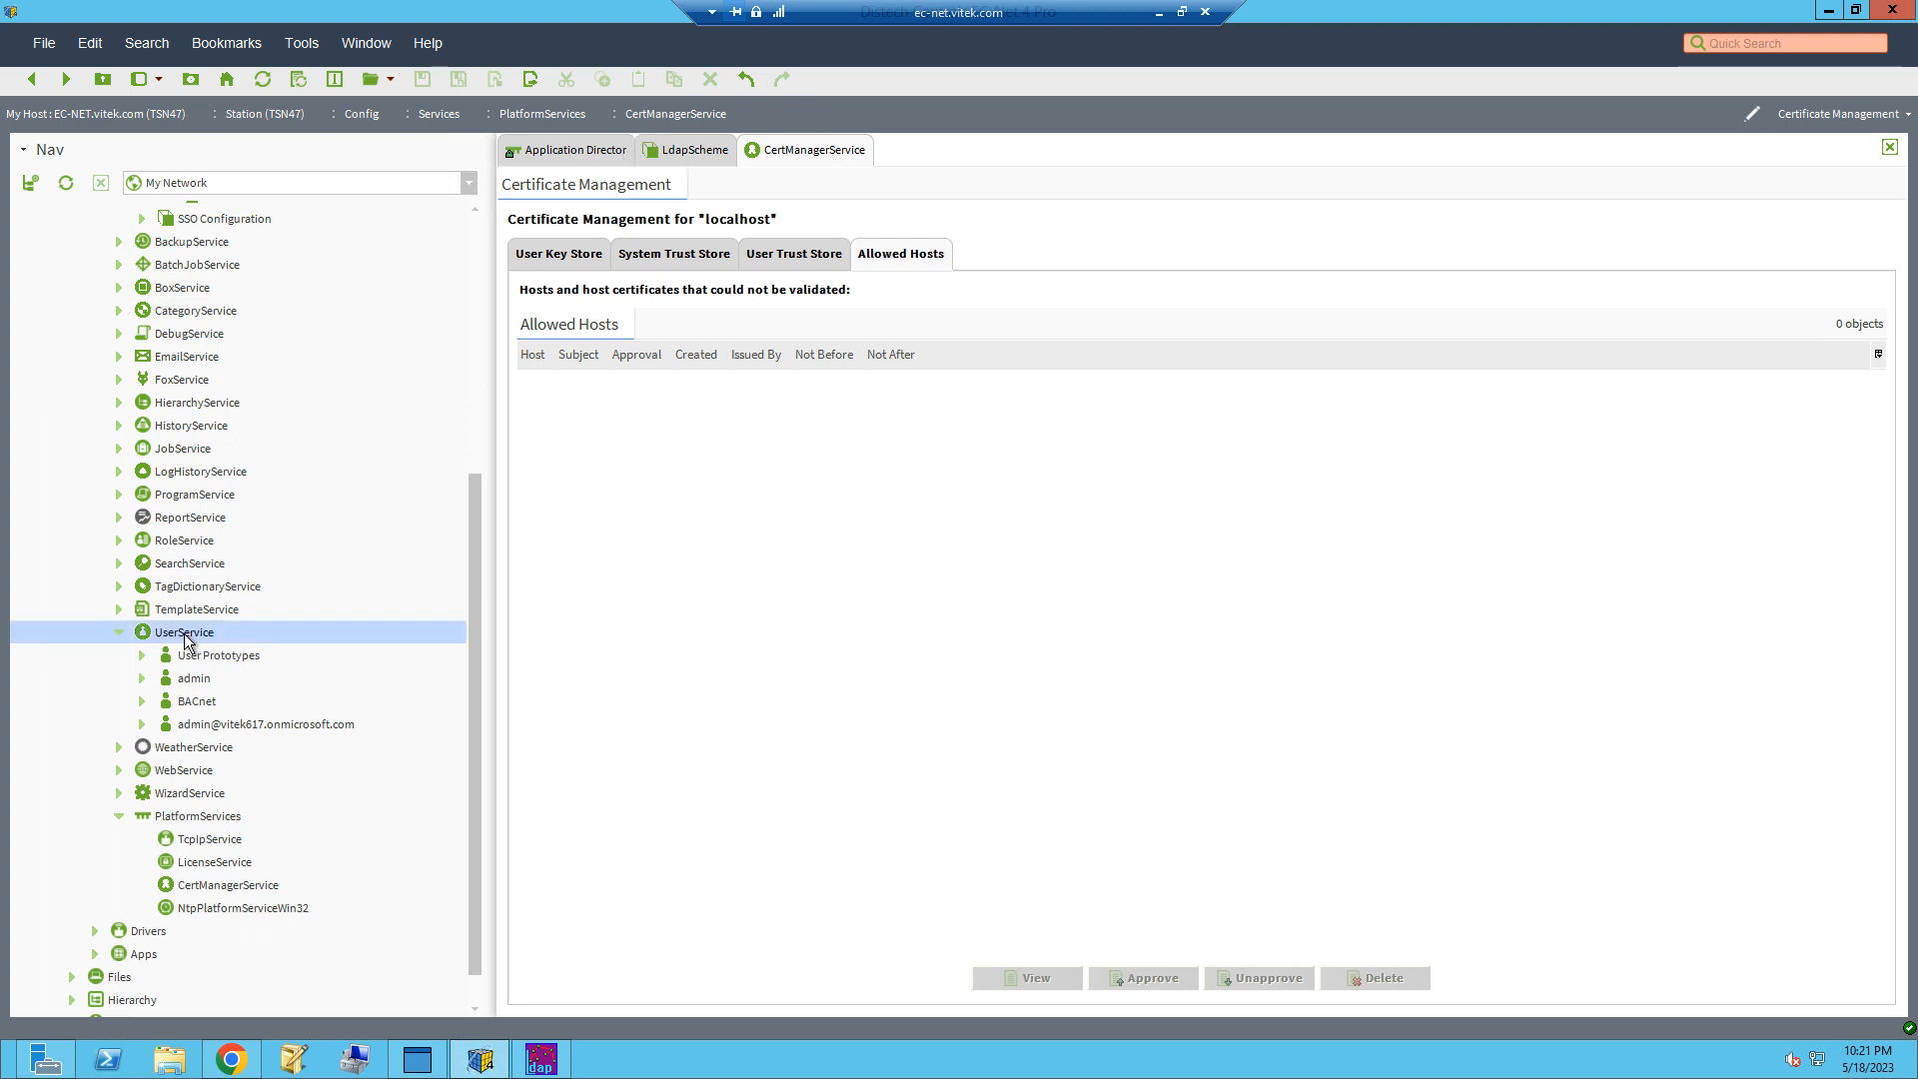
mouse_move(290, 322)
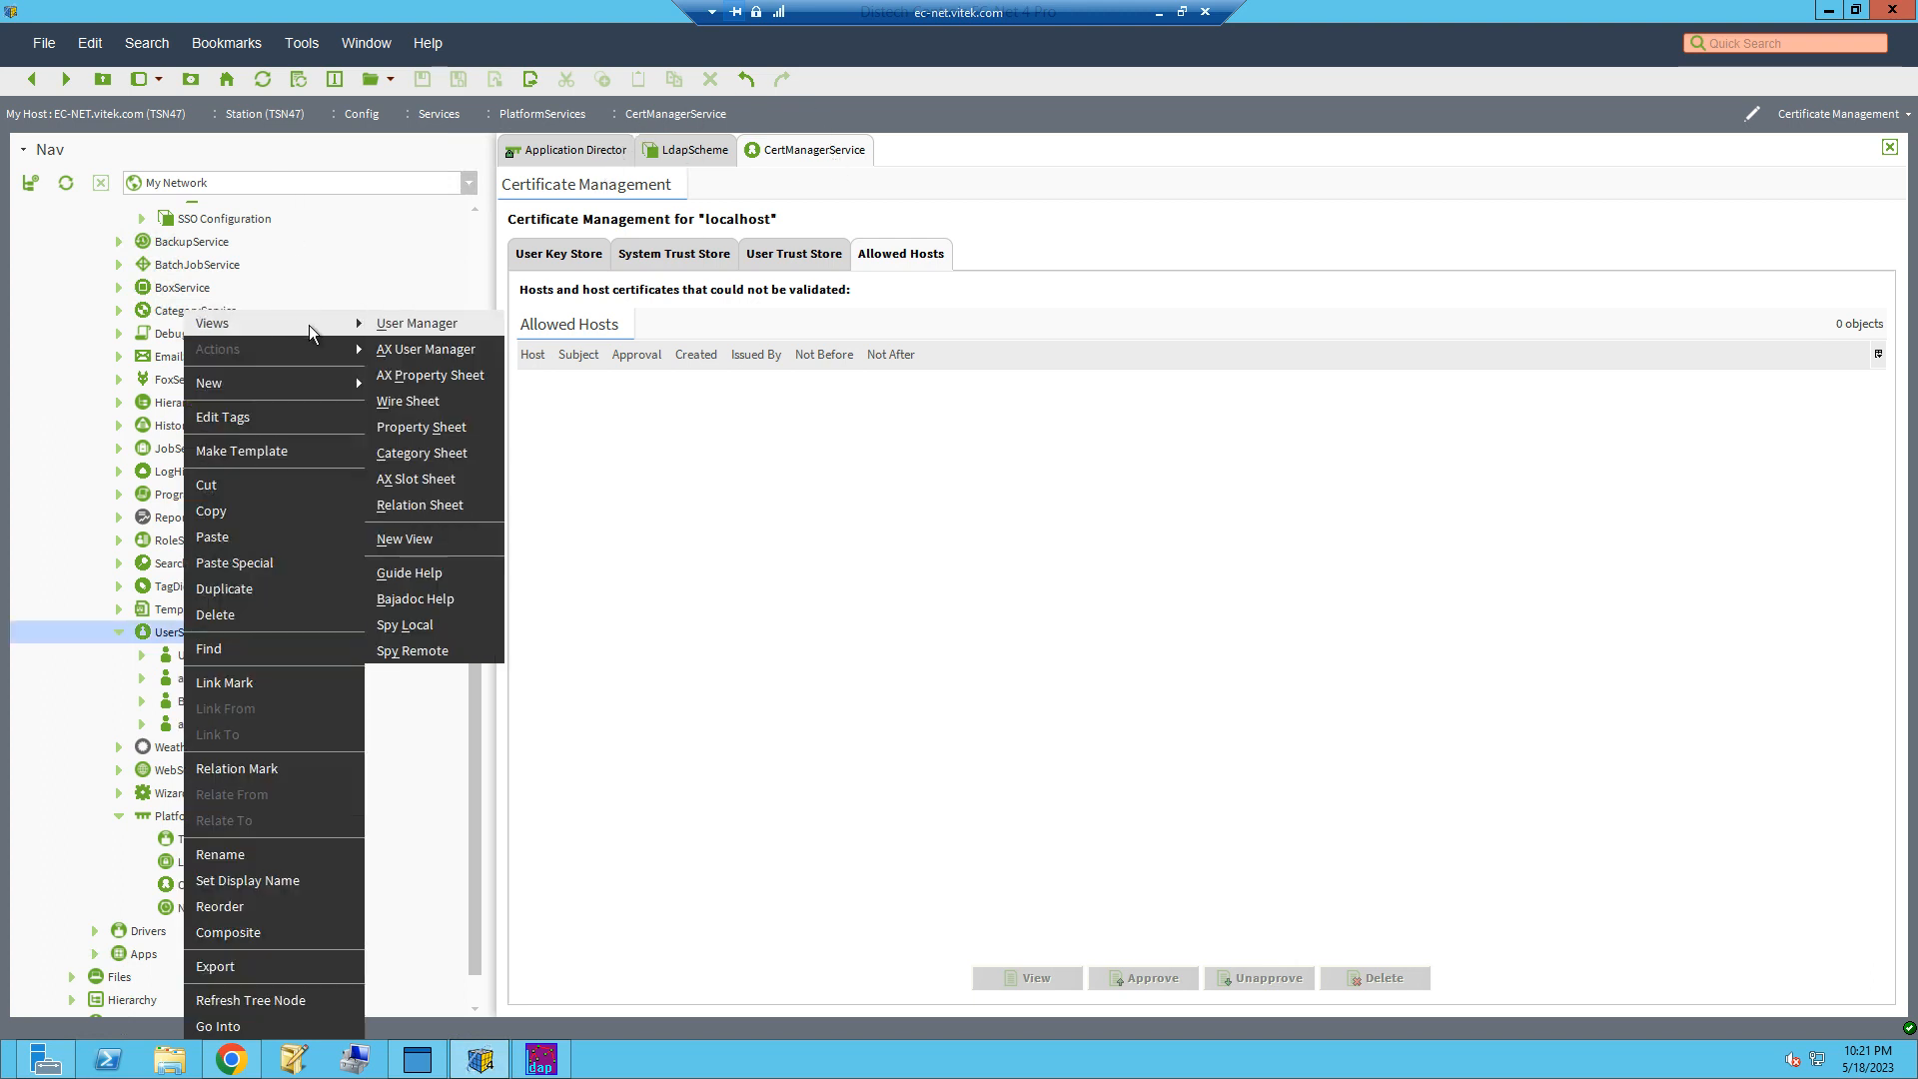
left_click(437, 352)
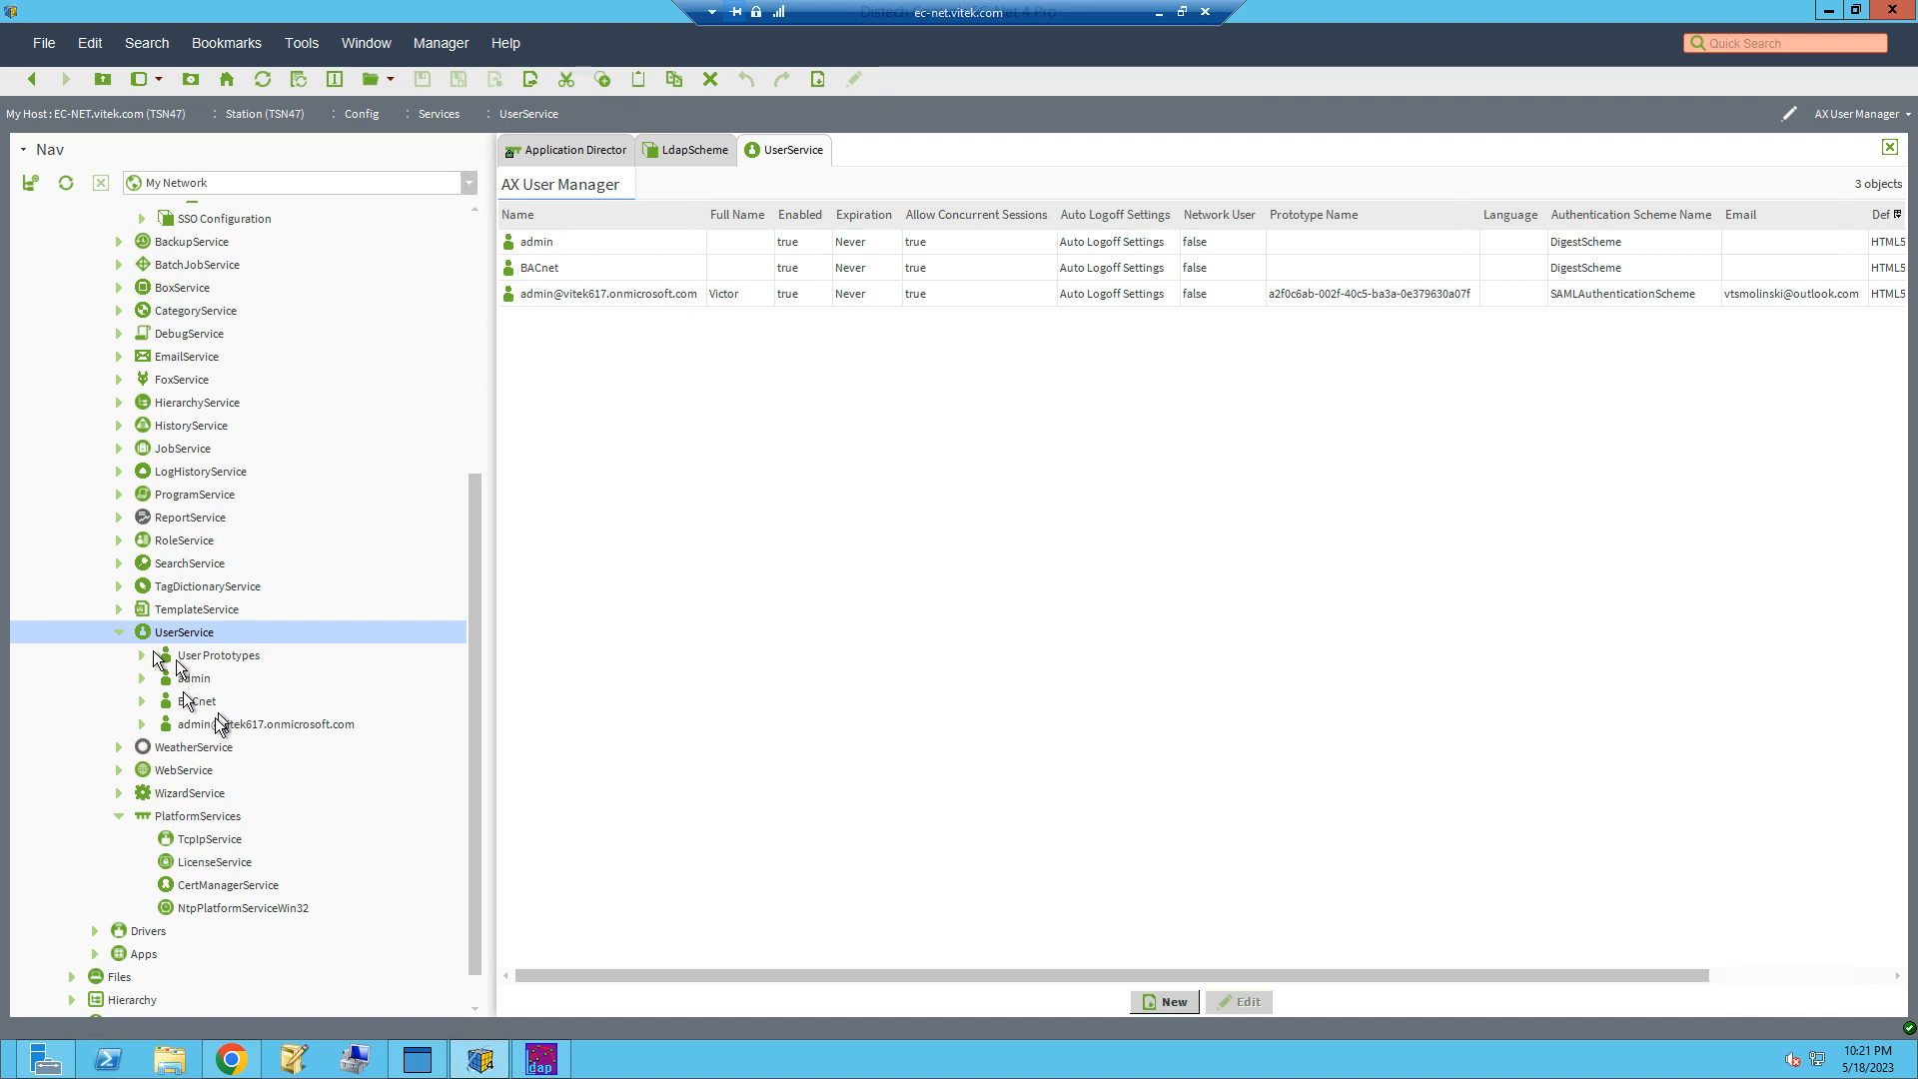
Step: Inspect the property sheets of the engineers and Default Prototype user prototypes, including the default prototype's Nav File value
left_click(142, 655)
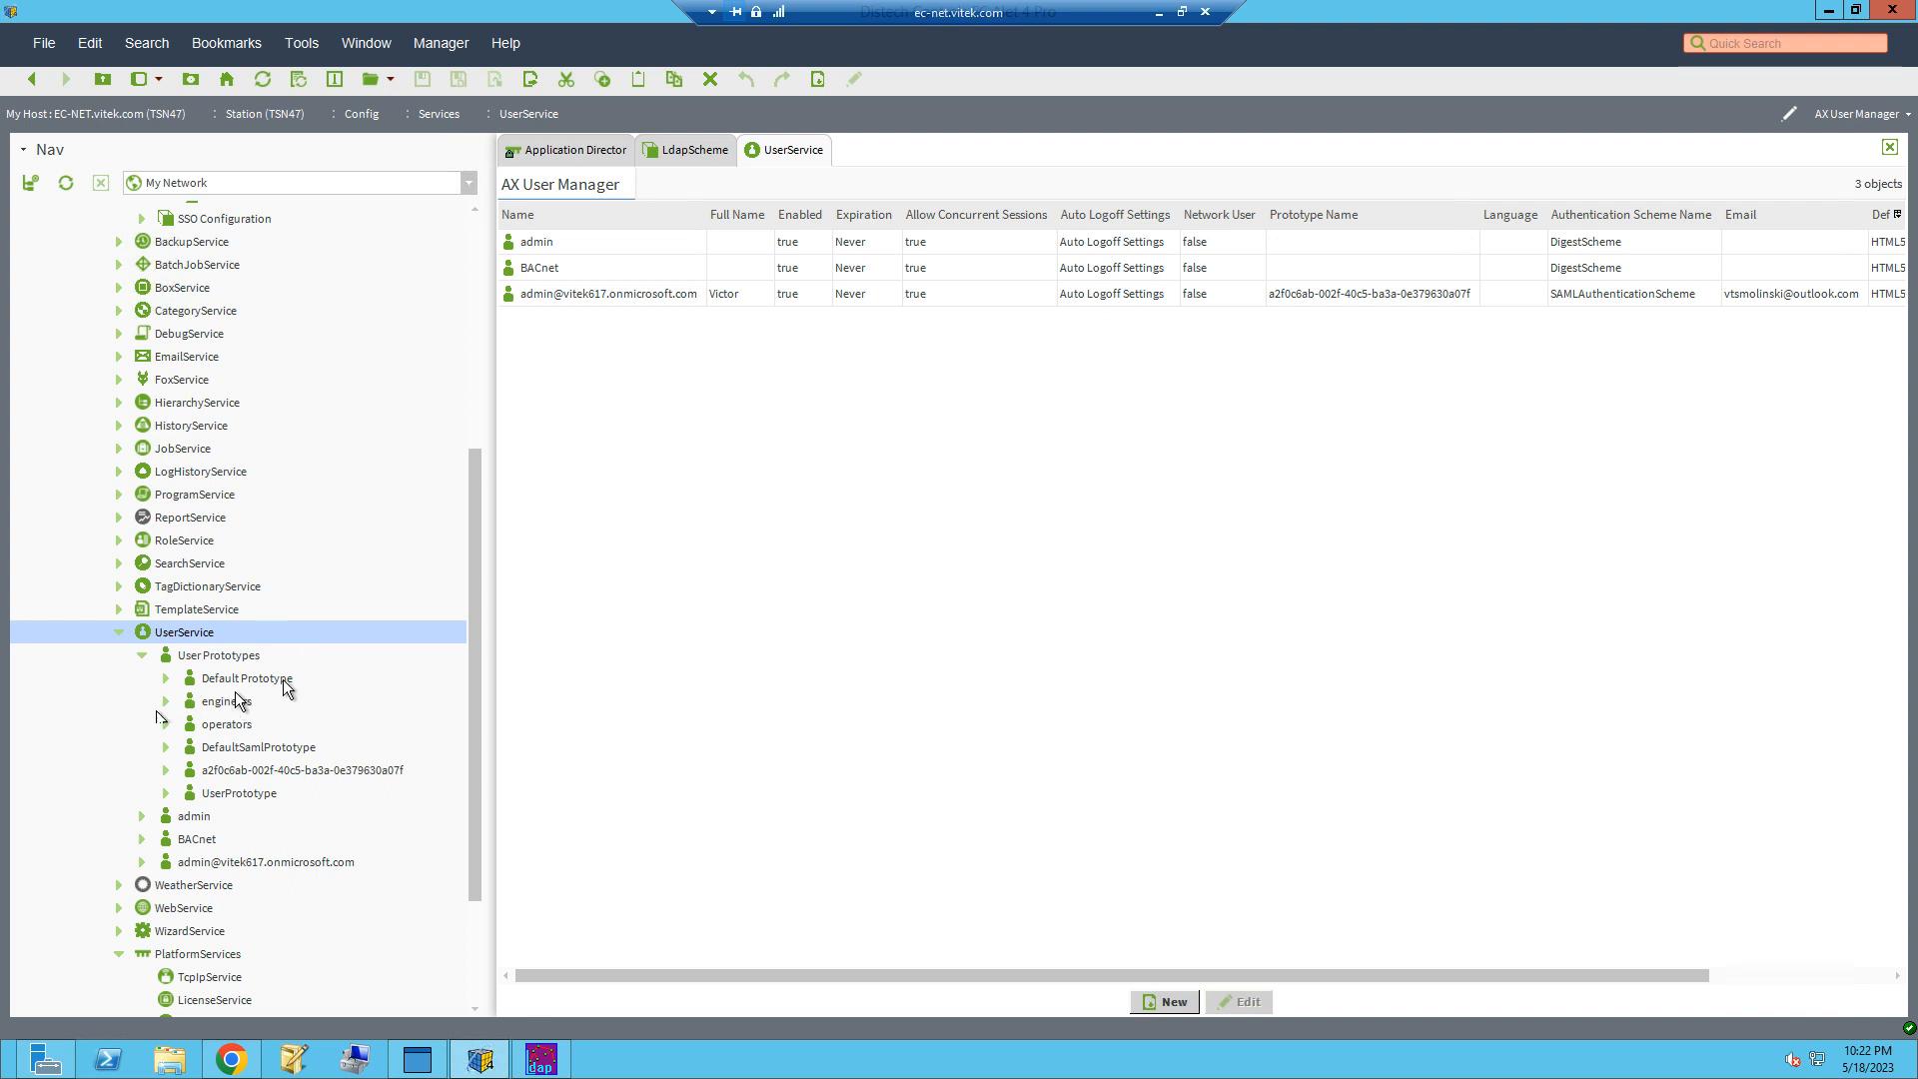
double_click(245, 700)
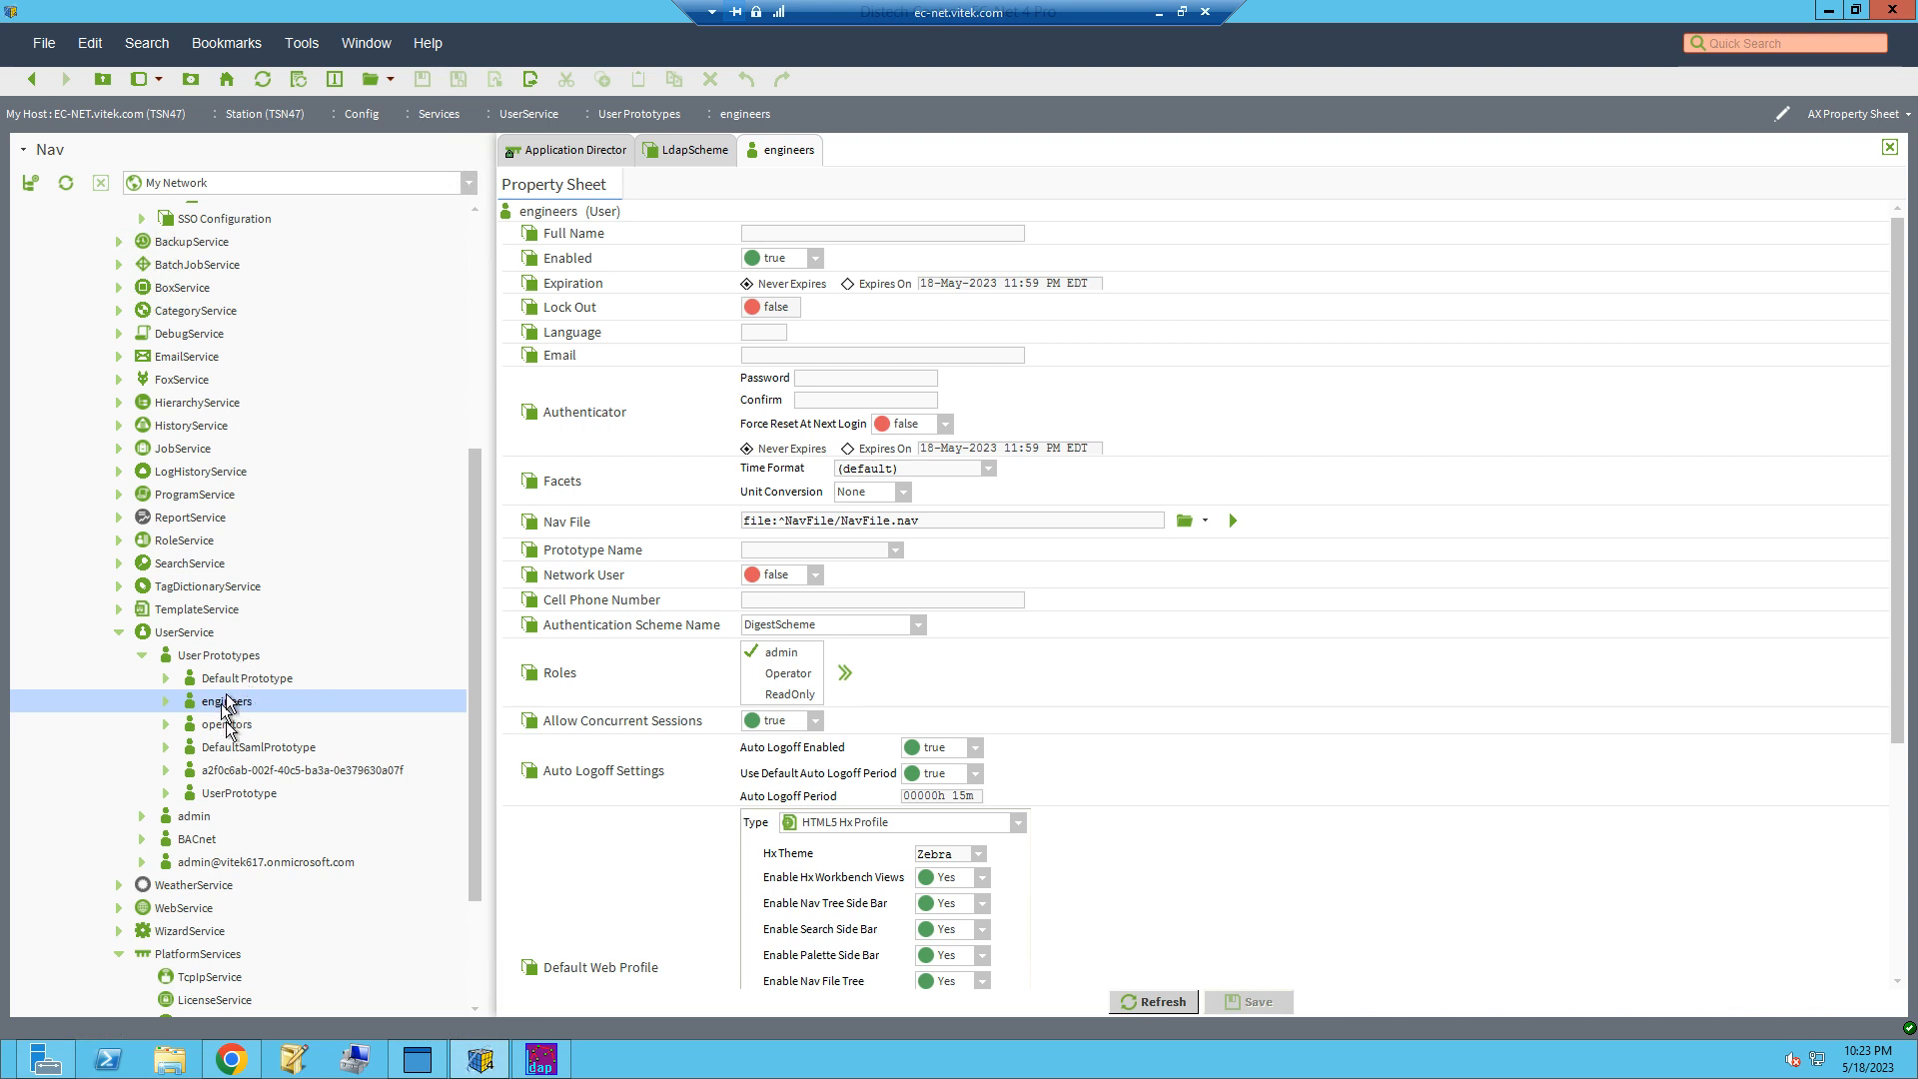
left_click(234, 679)
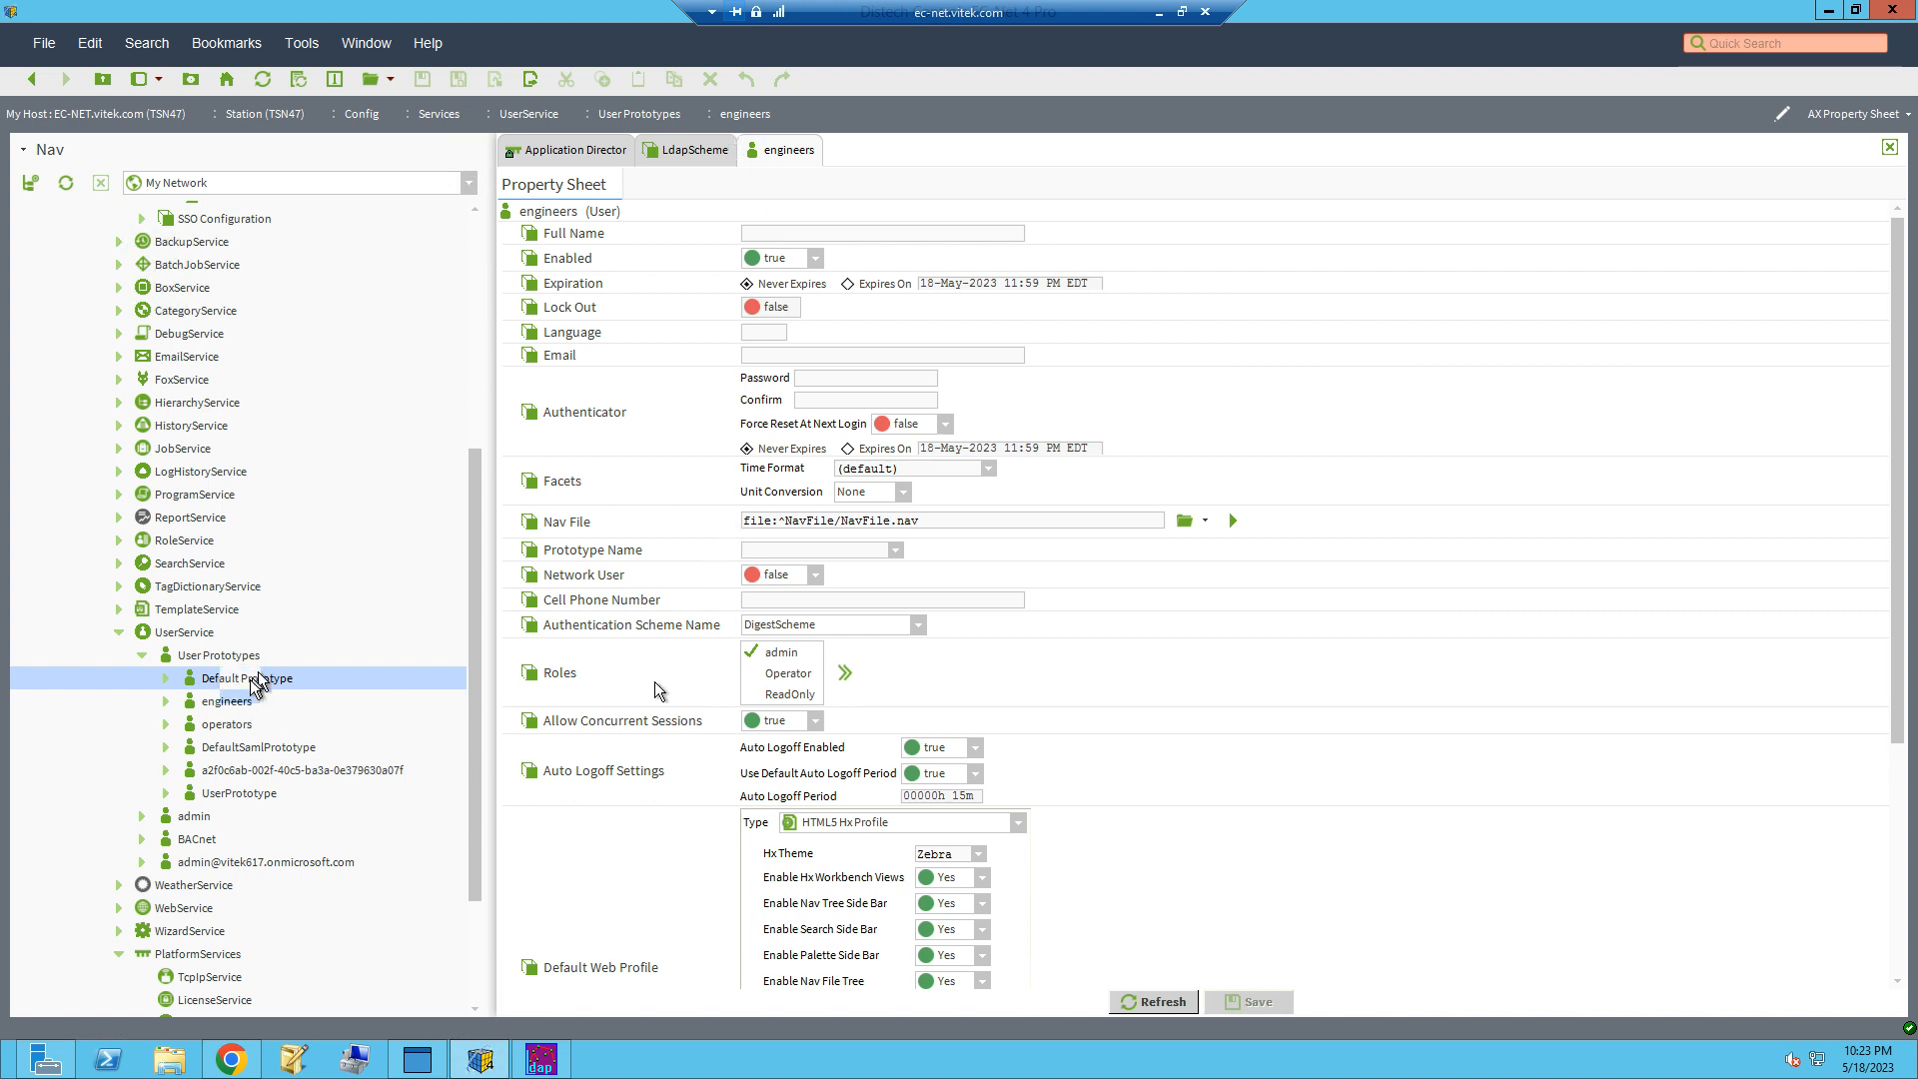
left_click(222, 707)
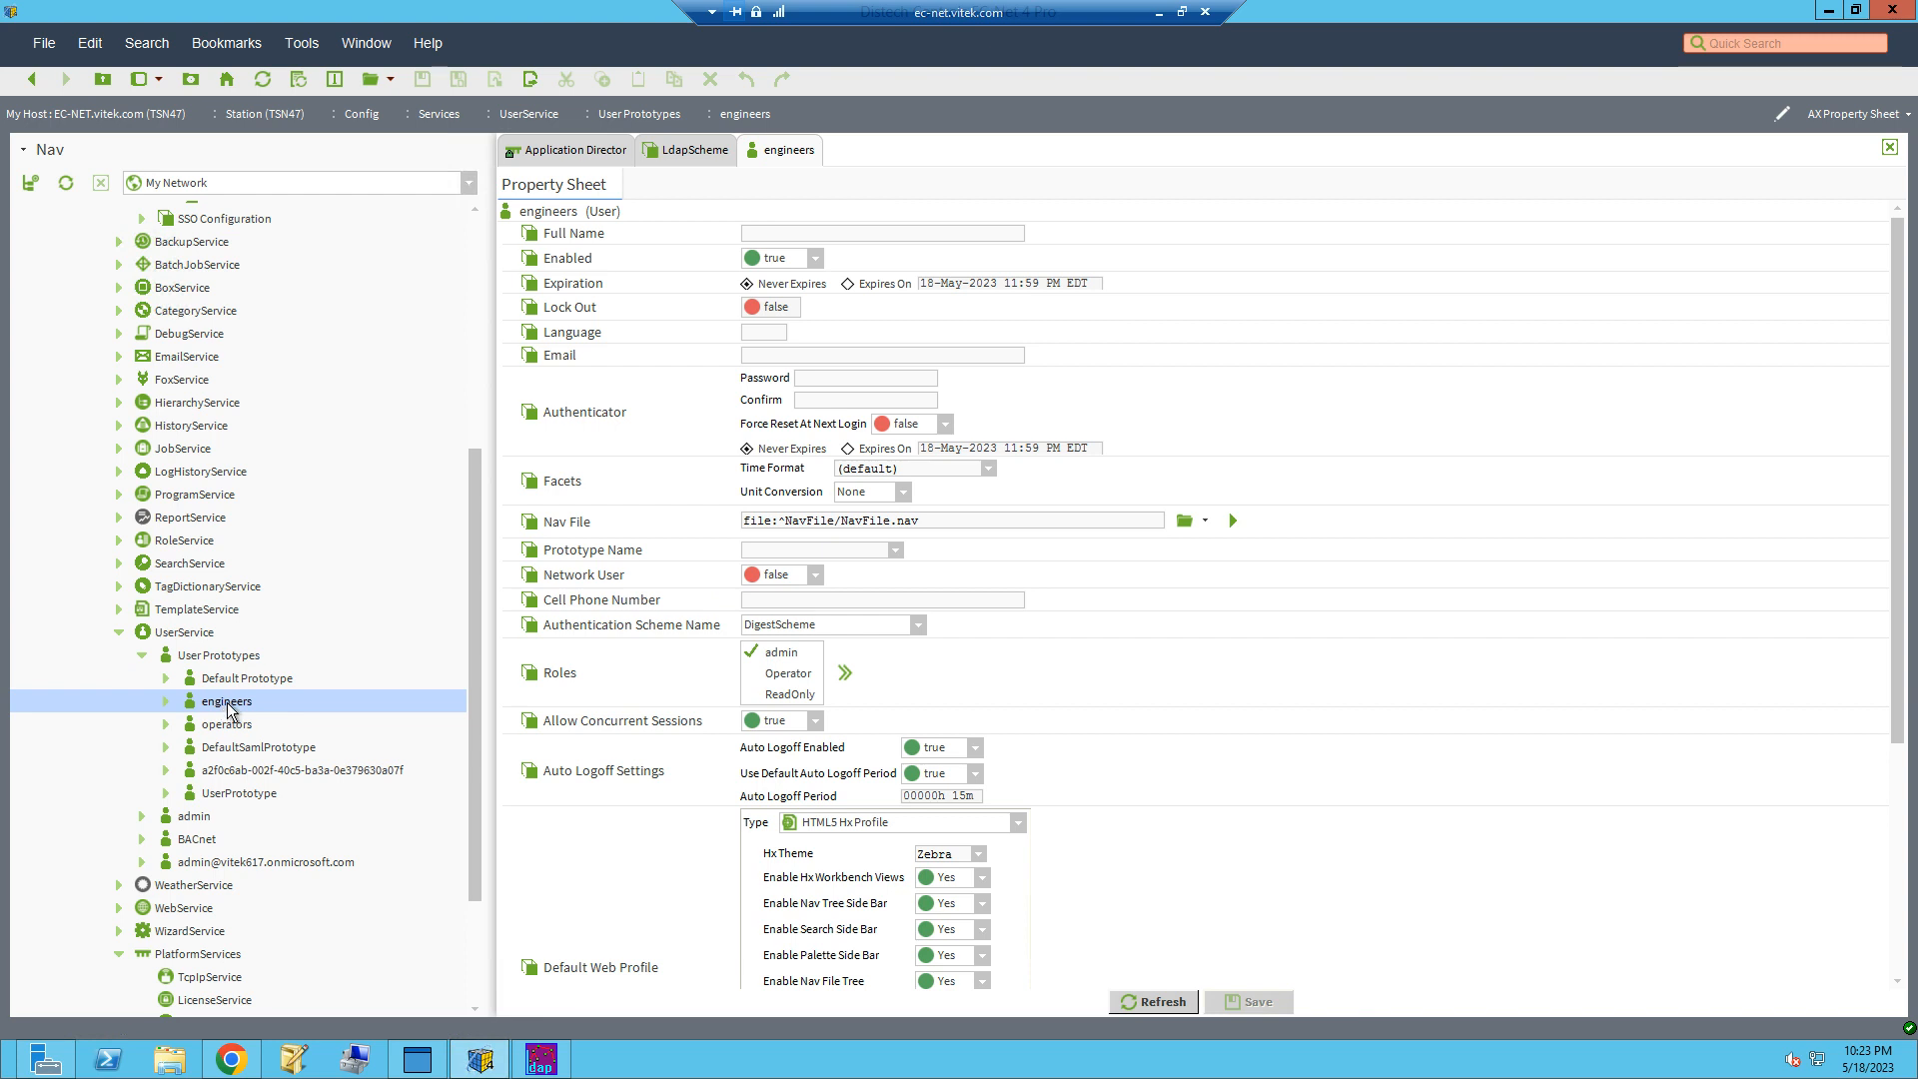
double_click(228, 682)
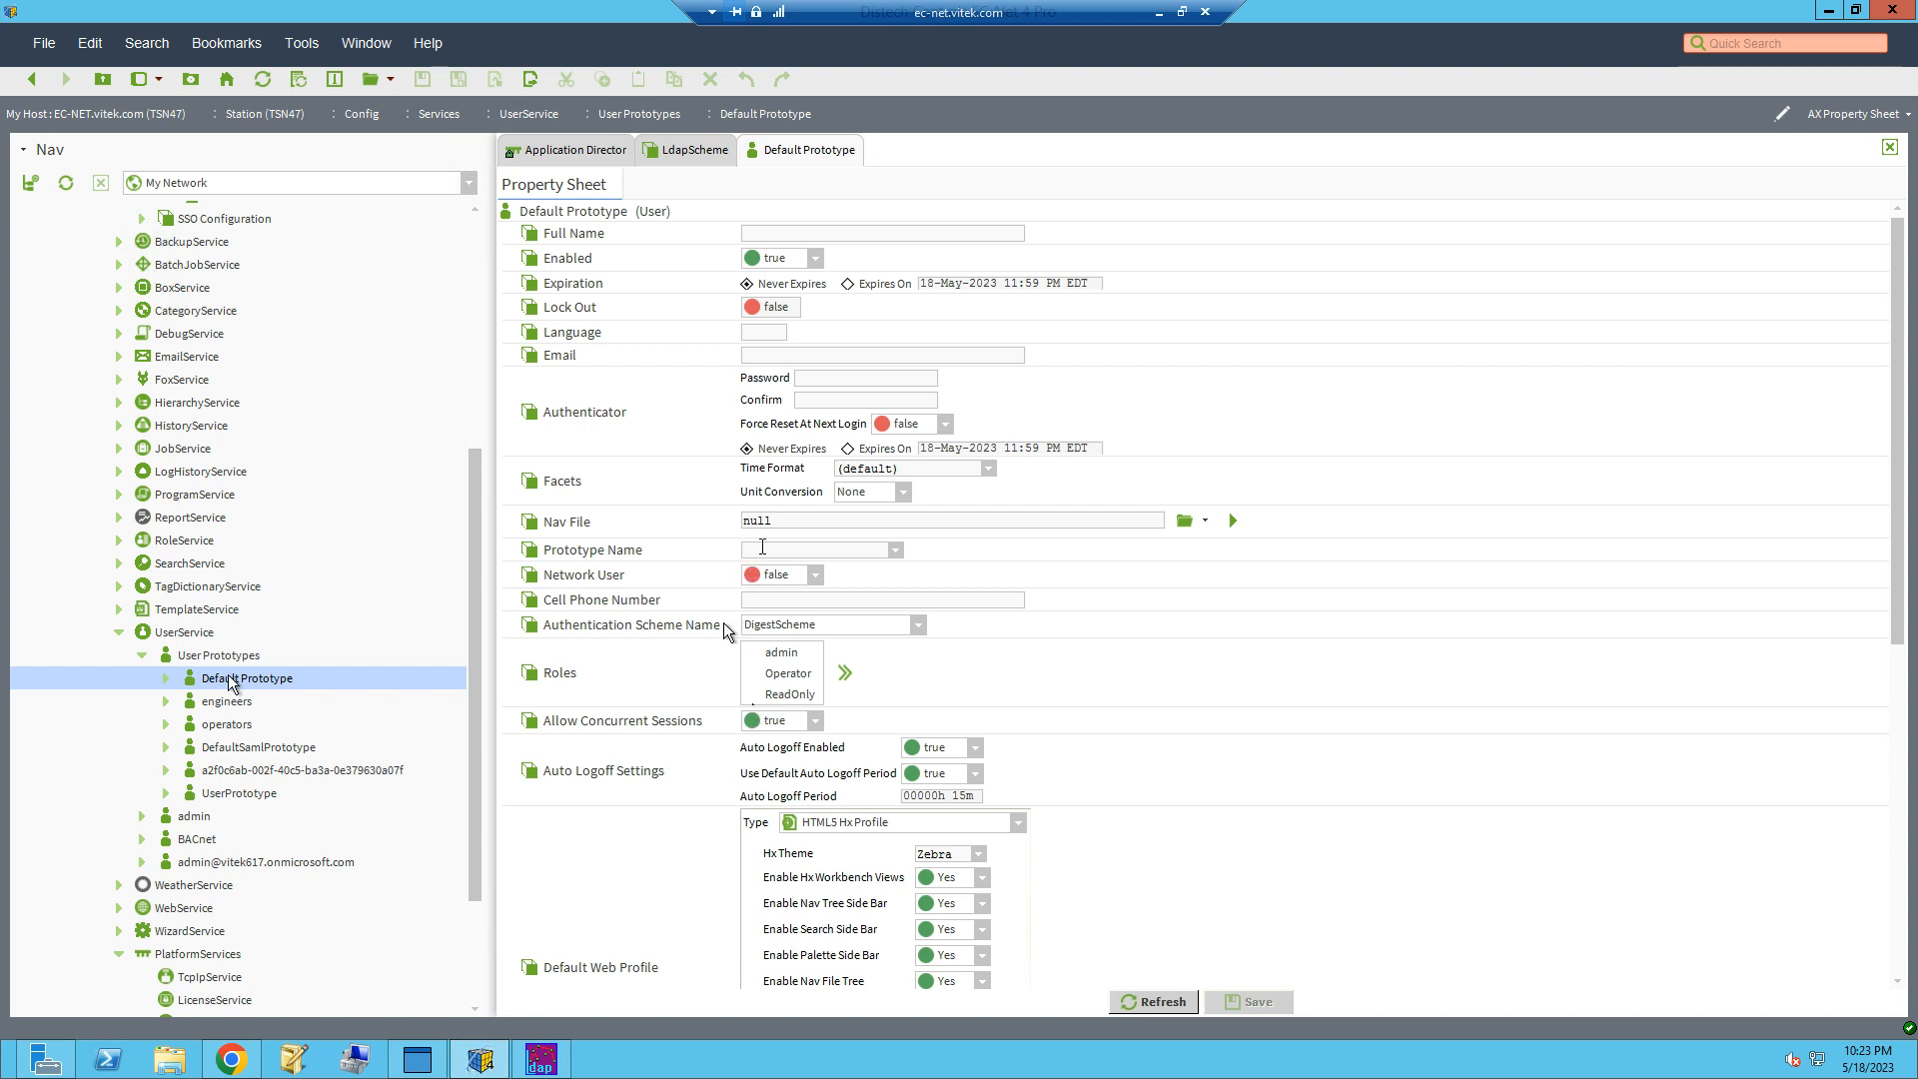
double_click(800, 520)
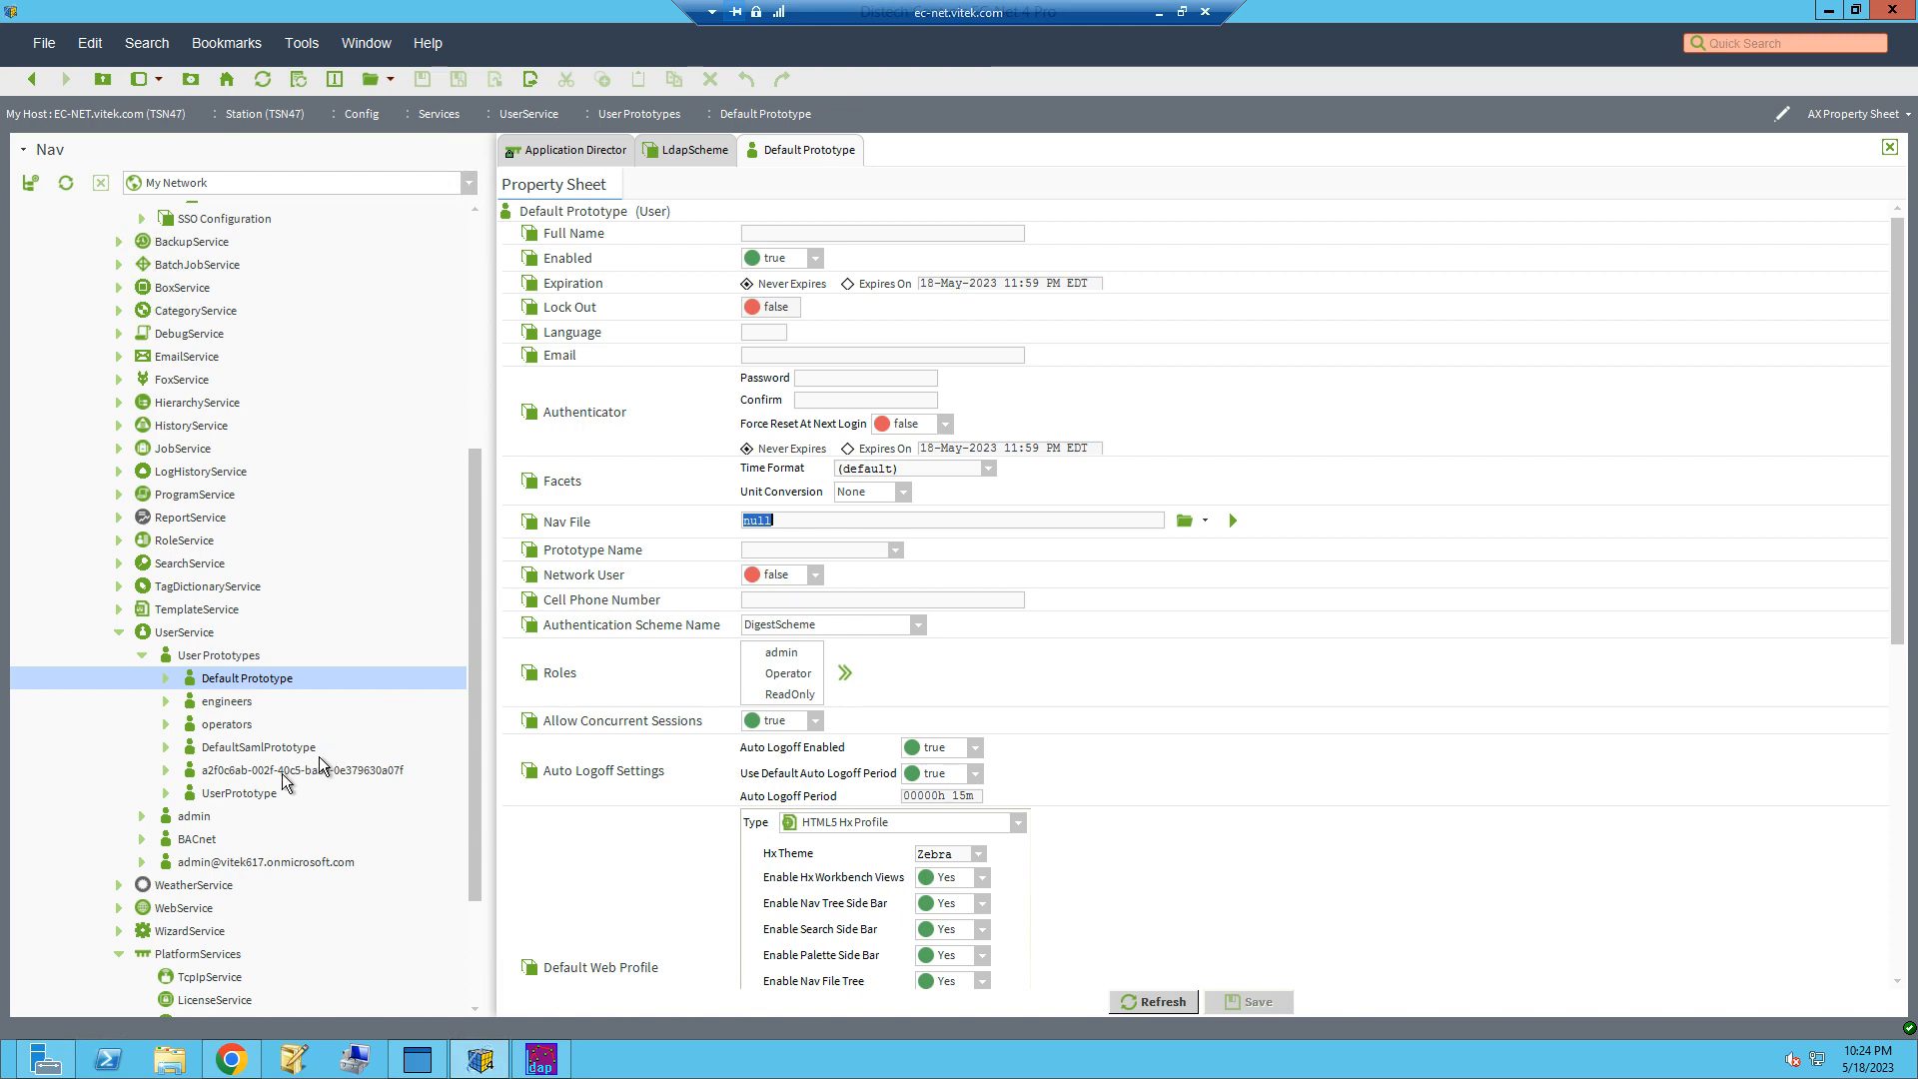
Step: Set SSL to false in the LdapScheme configuration and save the change
scroll(169, 468, "up", 6)
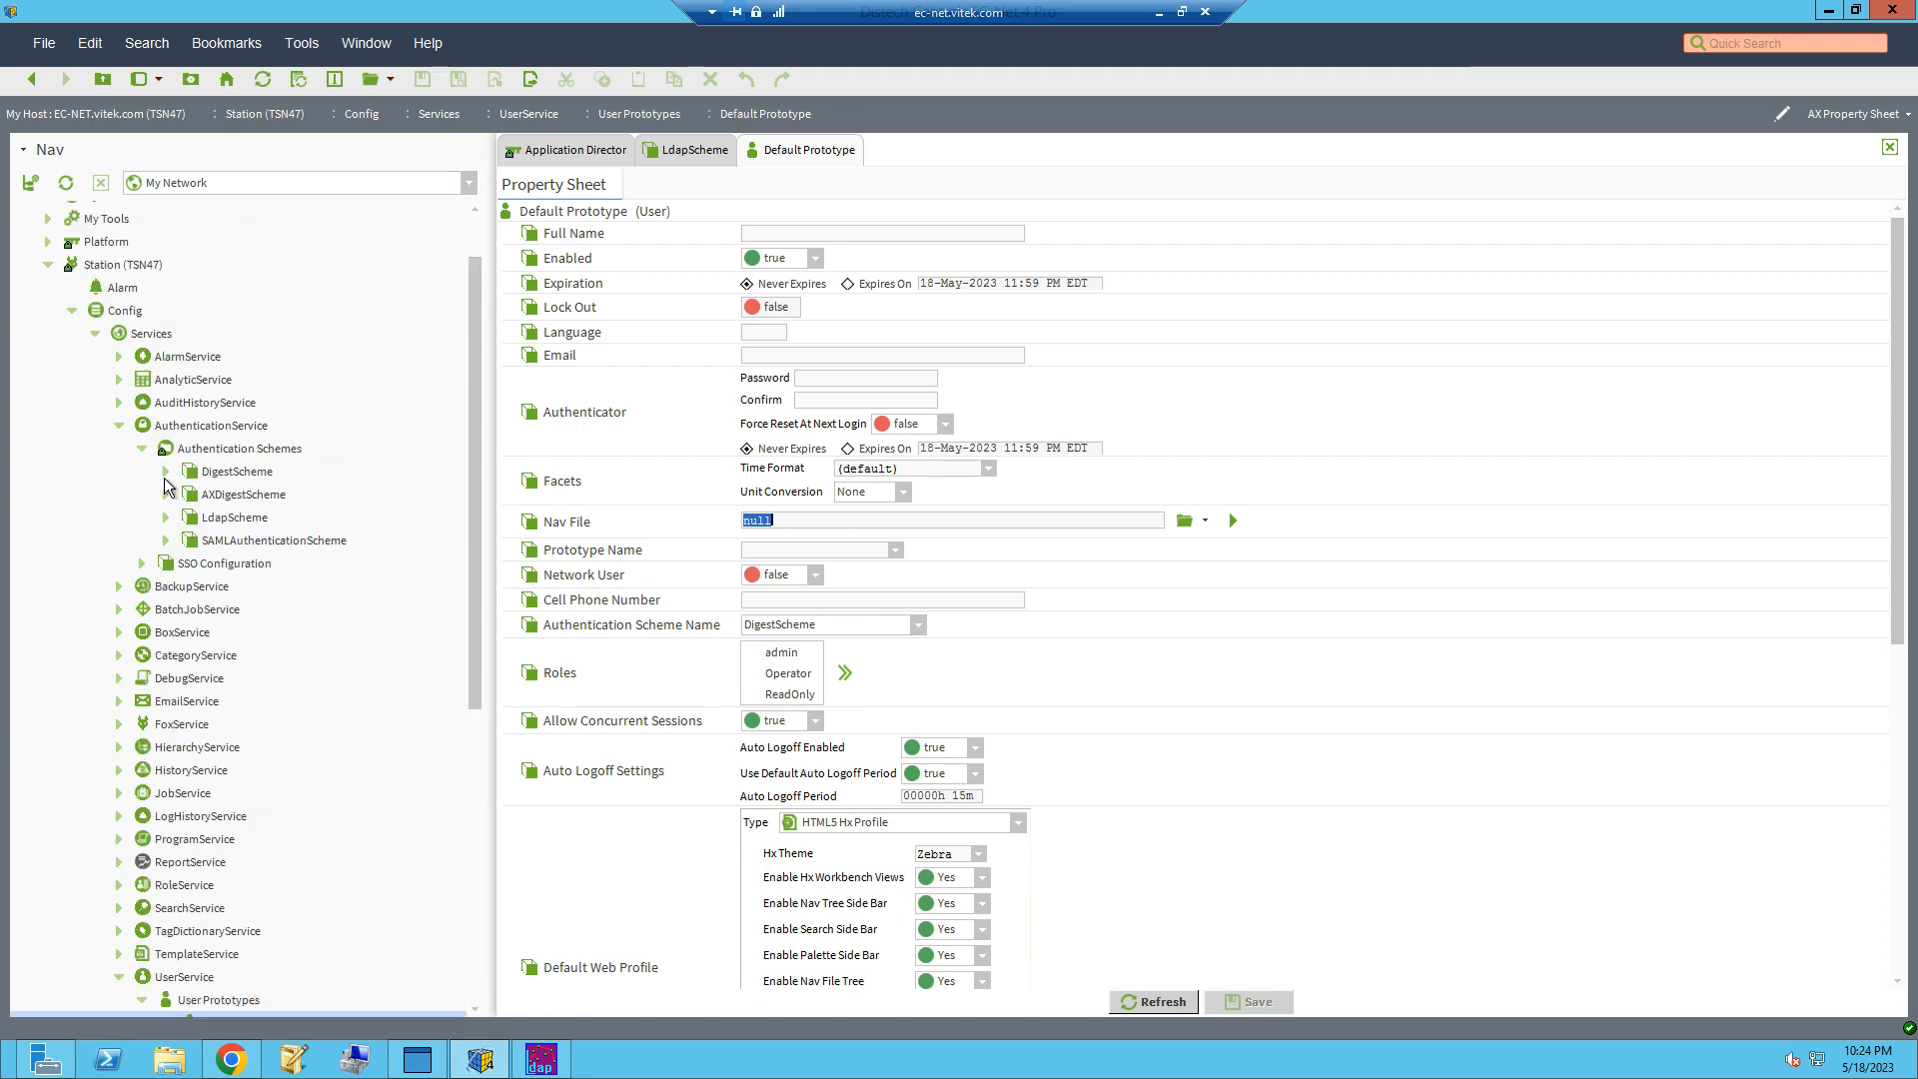
left_click(689, 155)
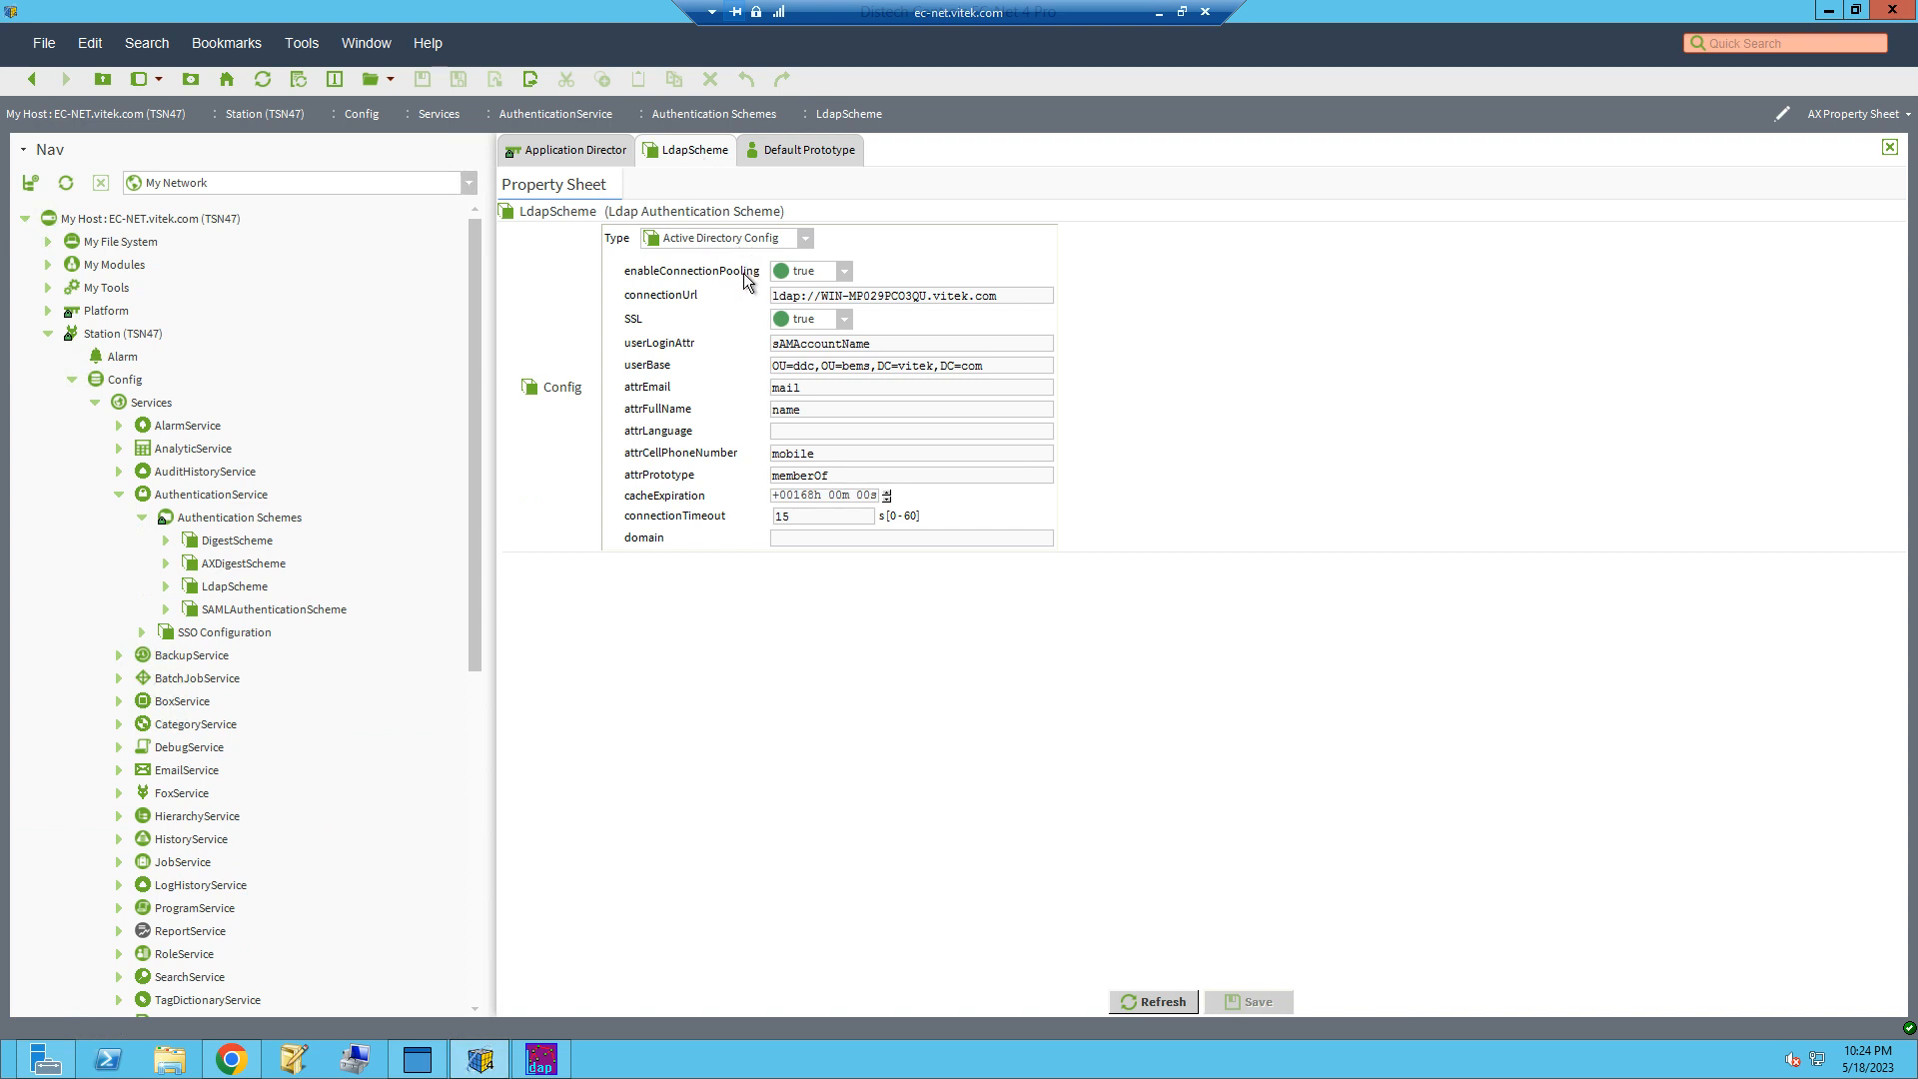
left_click(803, 346)
left_click(1269, 1009)
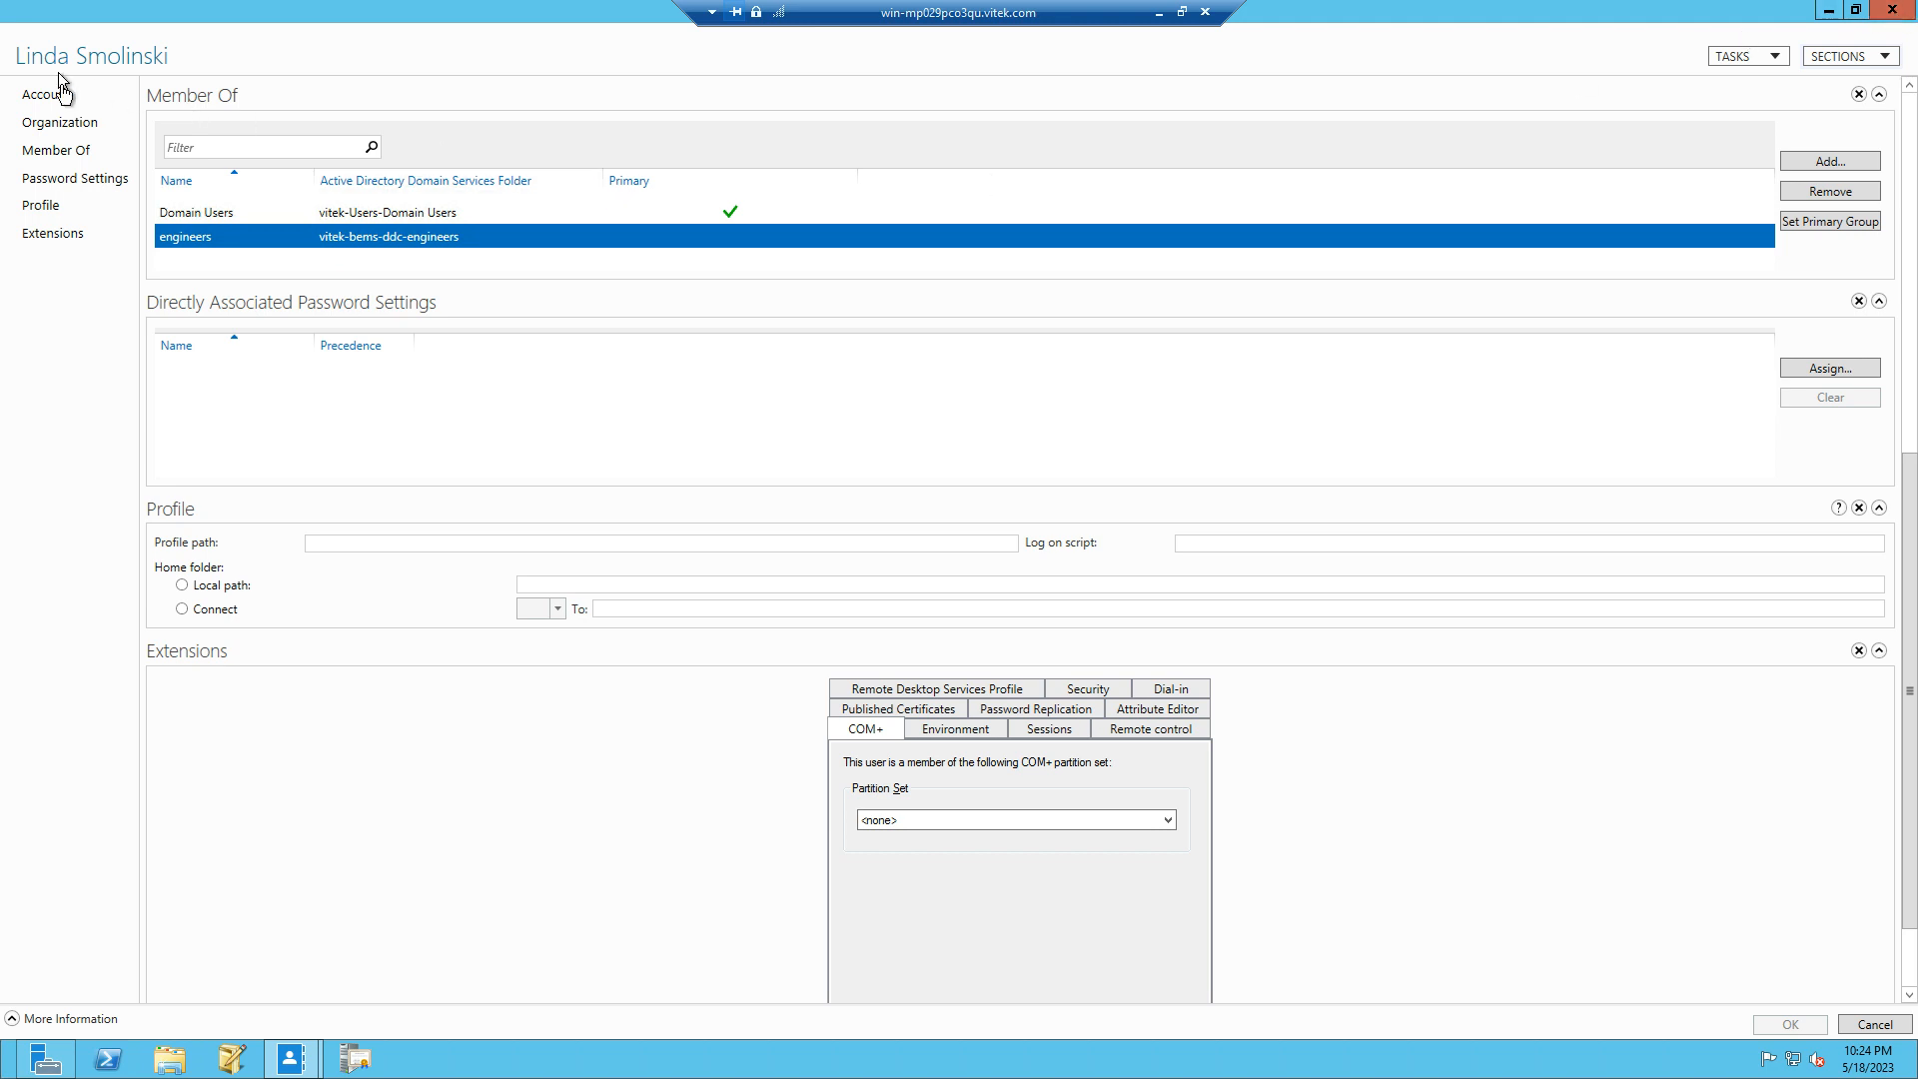
Step: In Active Directory Administrative Center, reopen the selected user in bems\ddc, check the engineers group membership, and leave the server session
left_click(1893, 11)
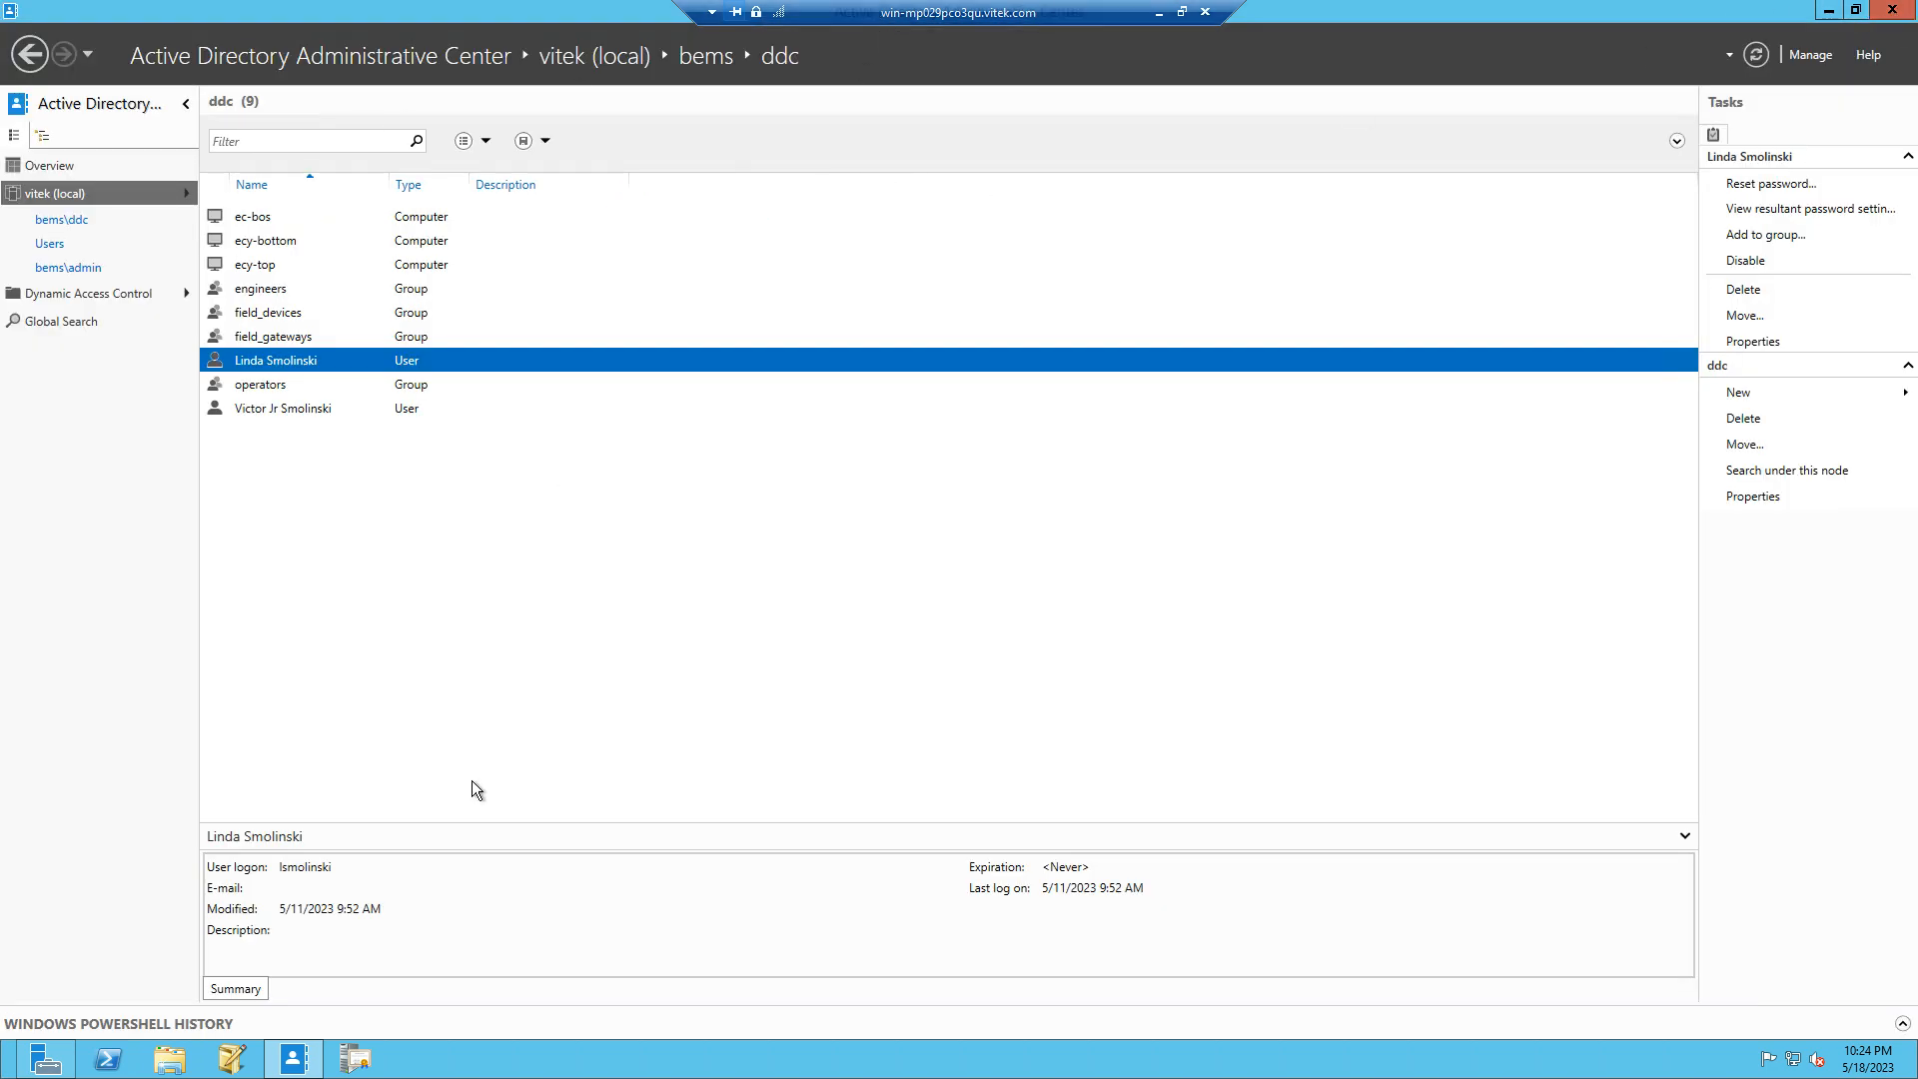
left_click(53, 224)
double_click(271, 362)
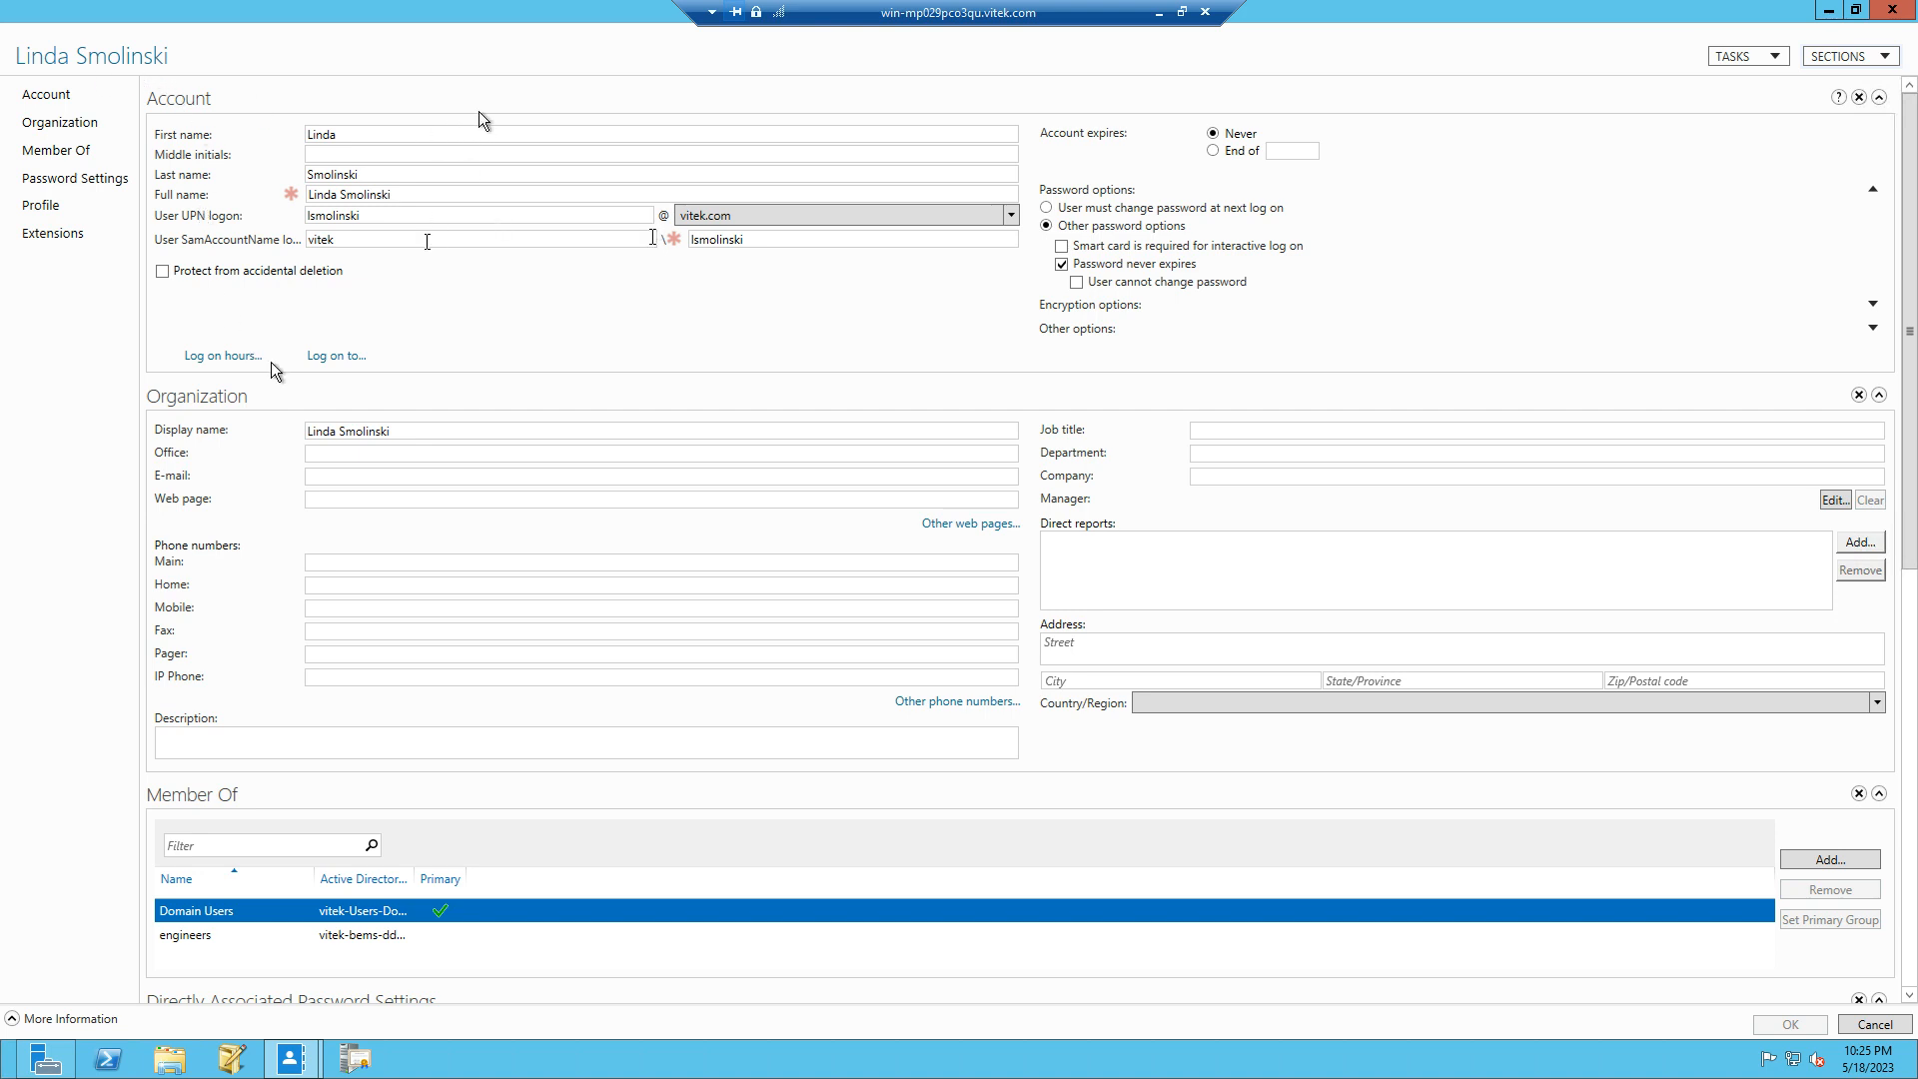
left_click(80, 160)
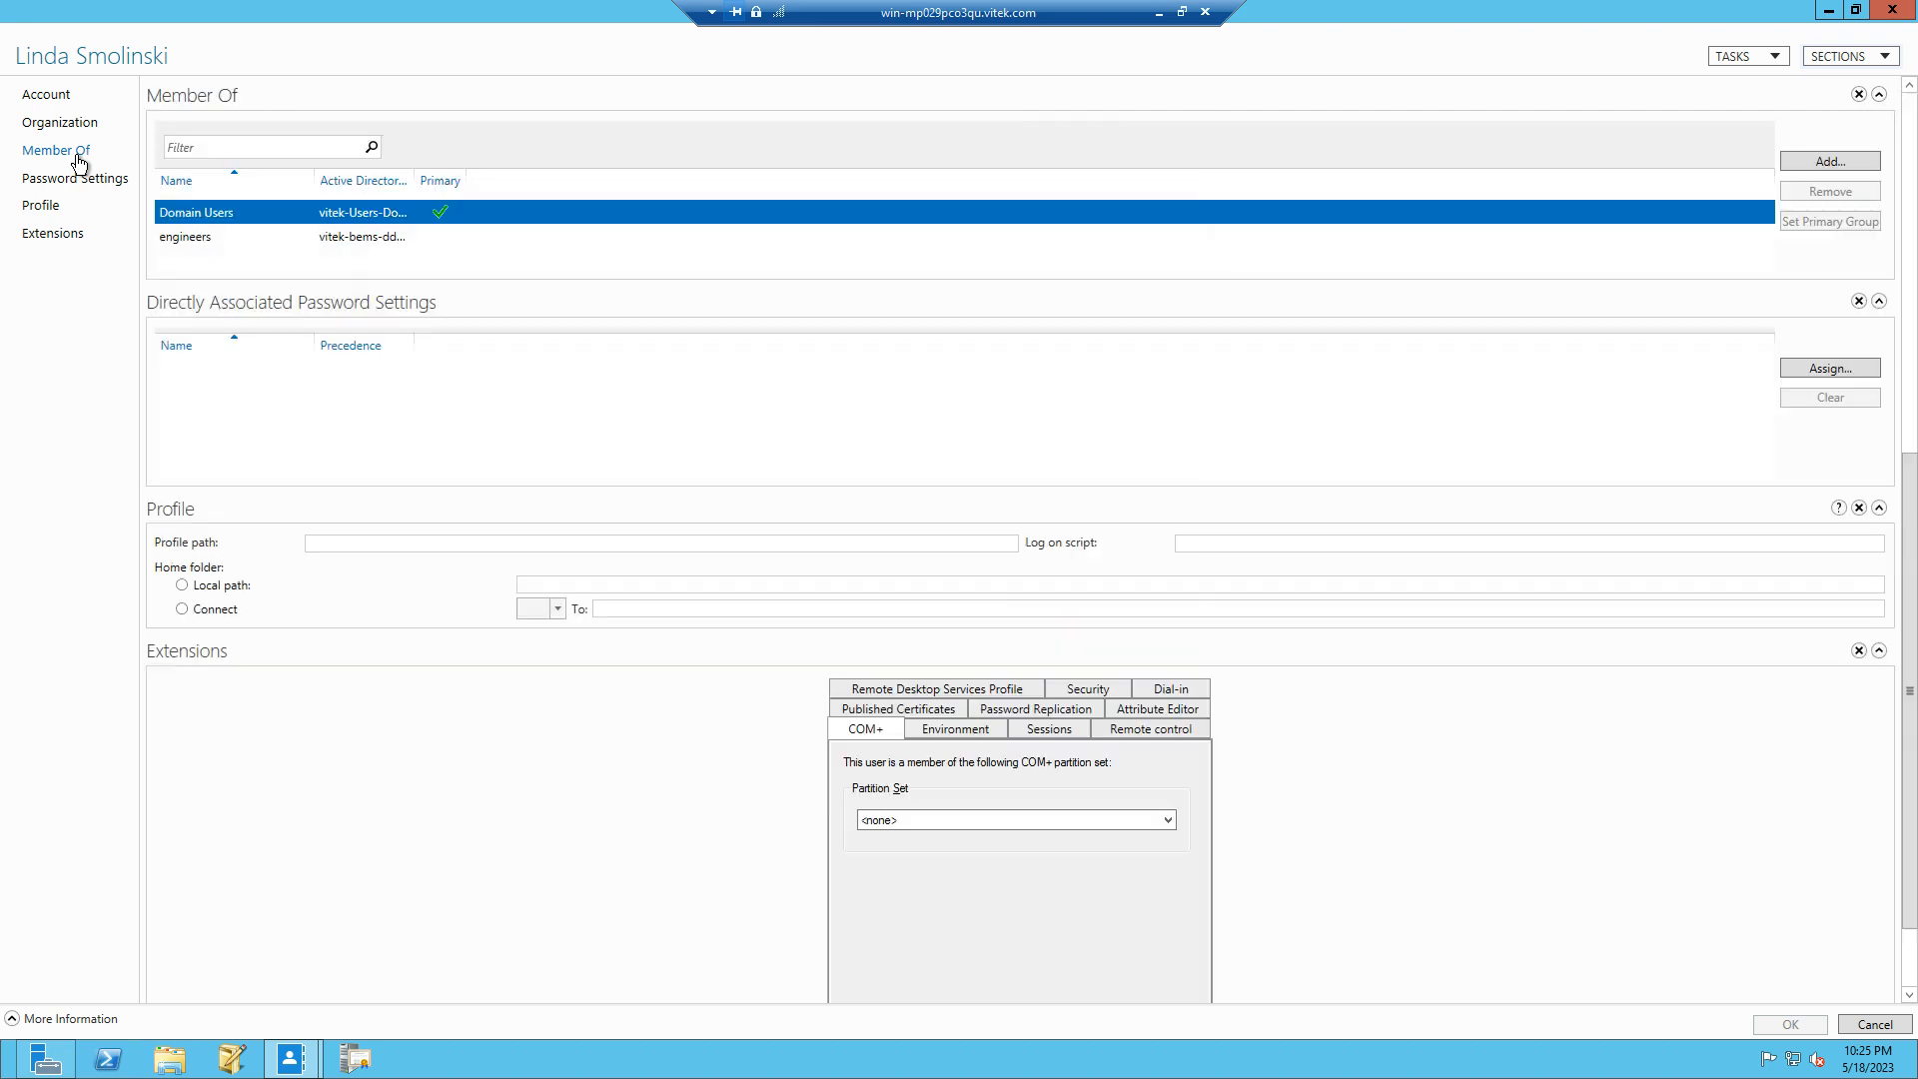
left_click(194, 235)
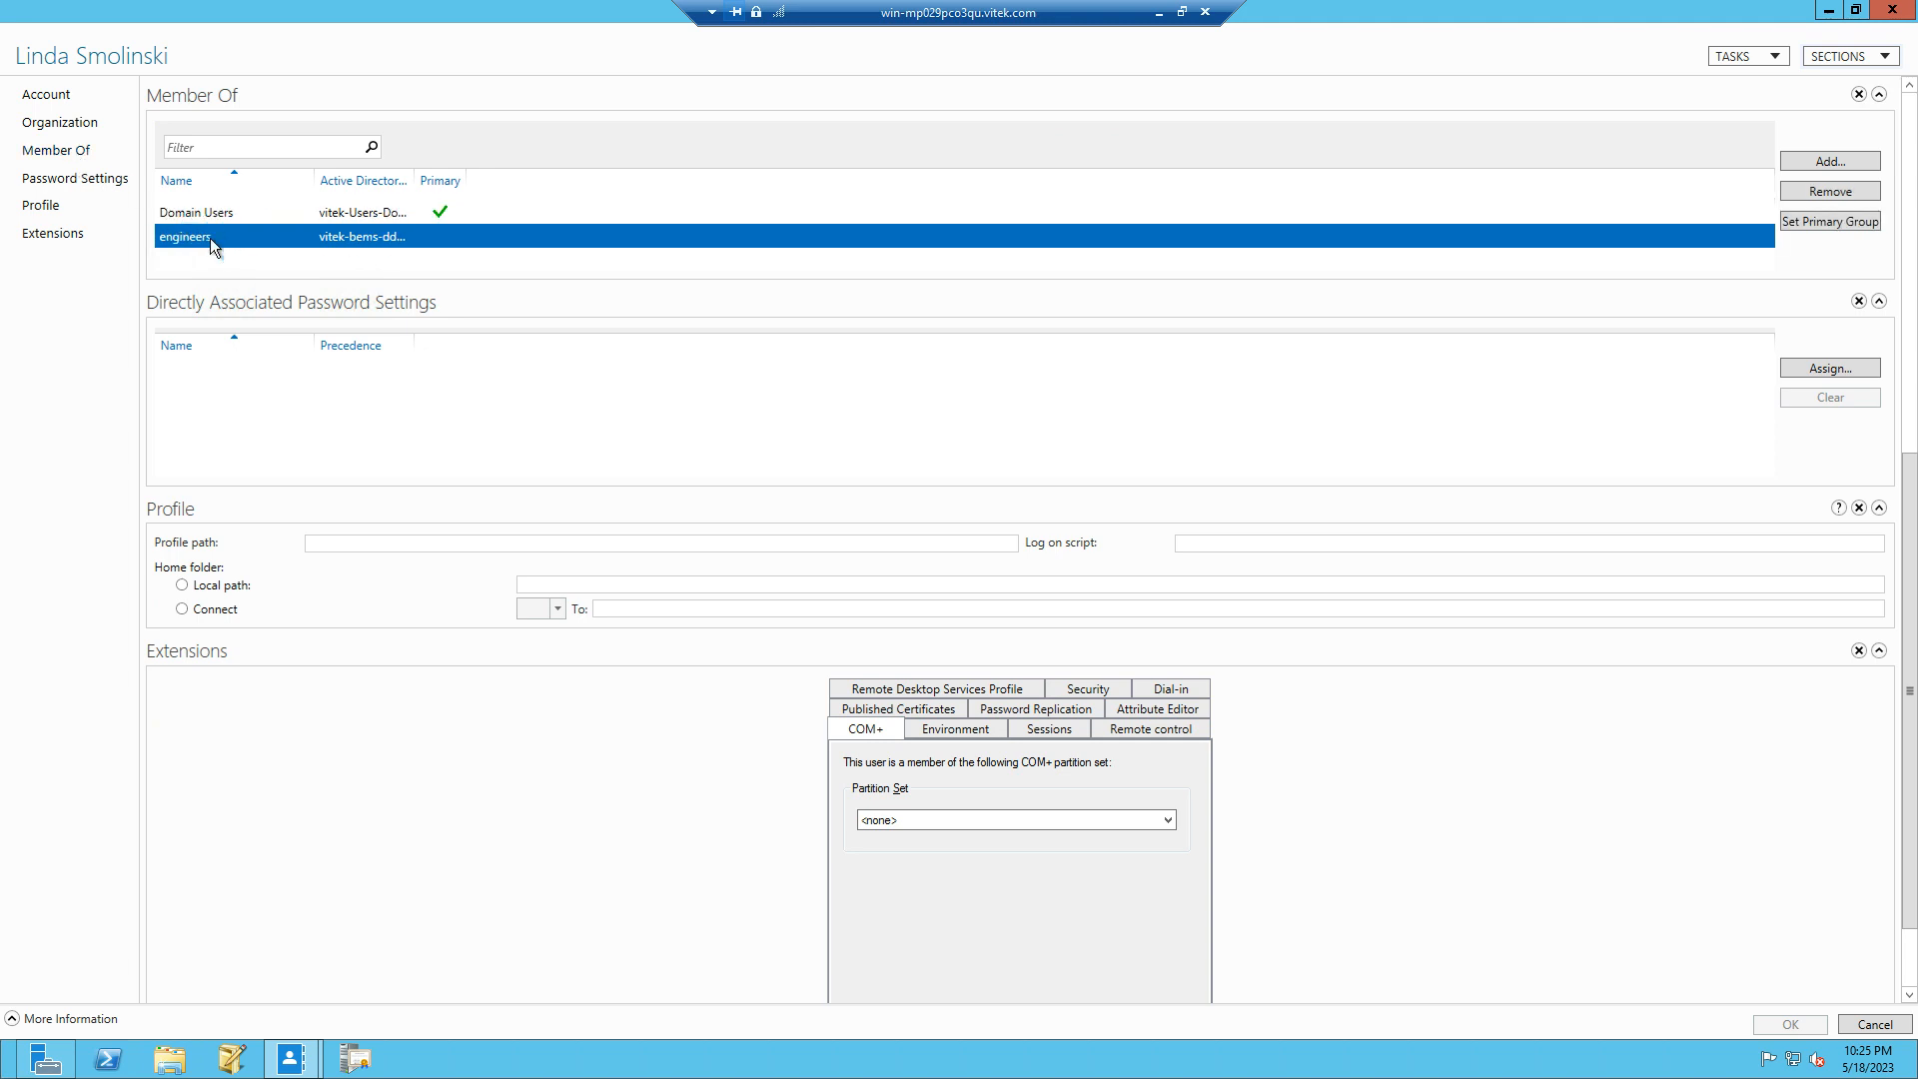
left_click(1892, 9)
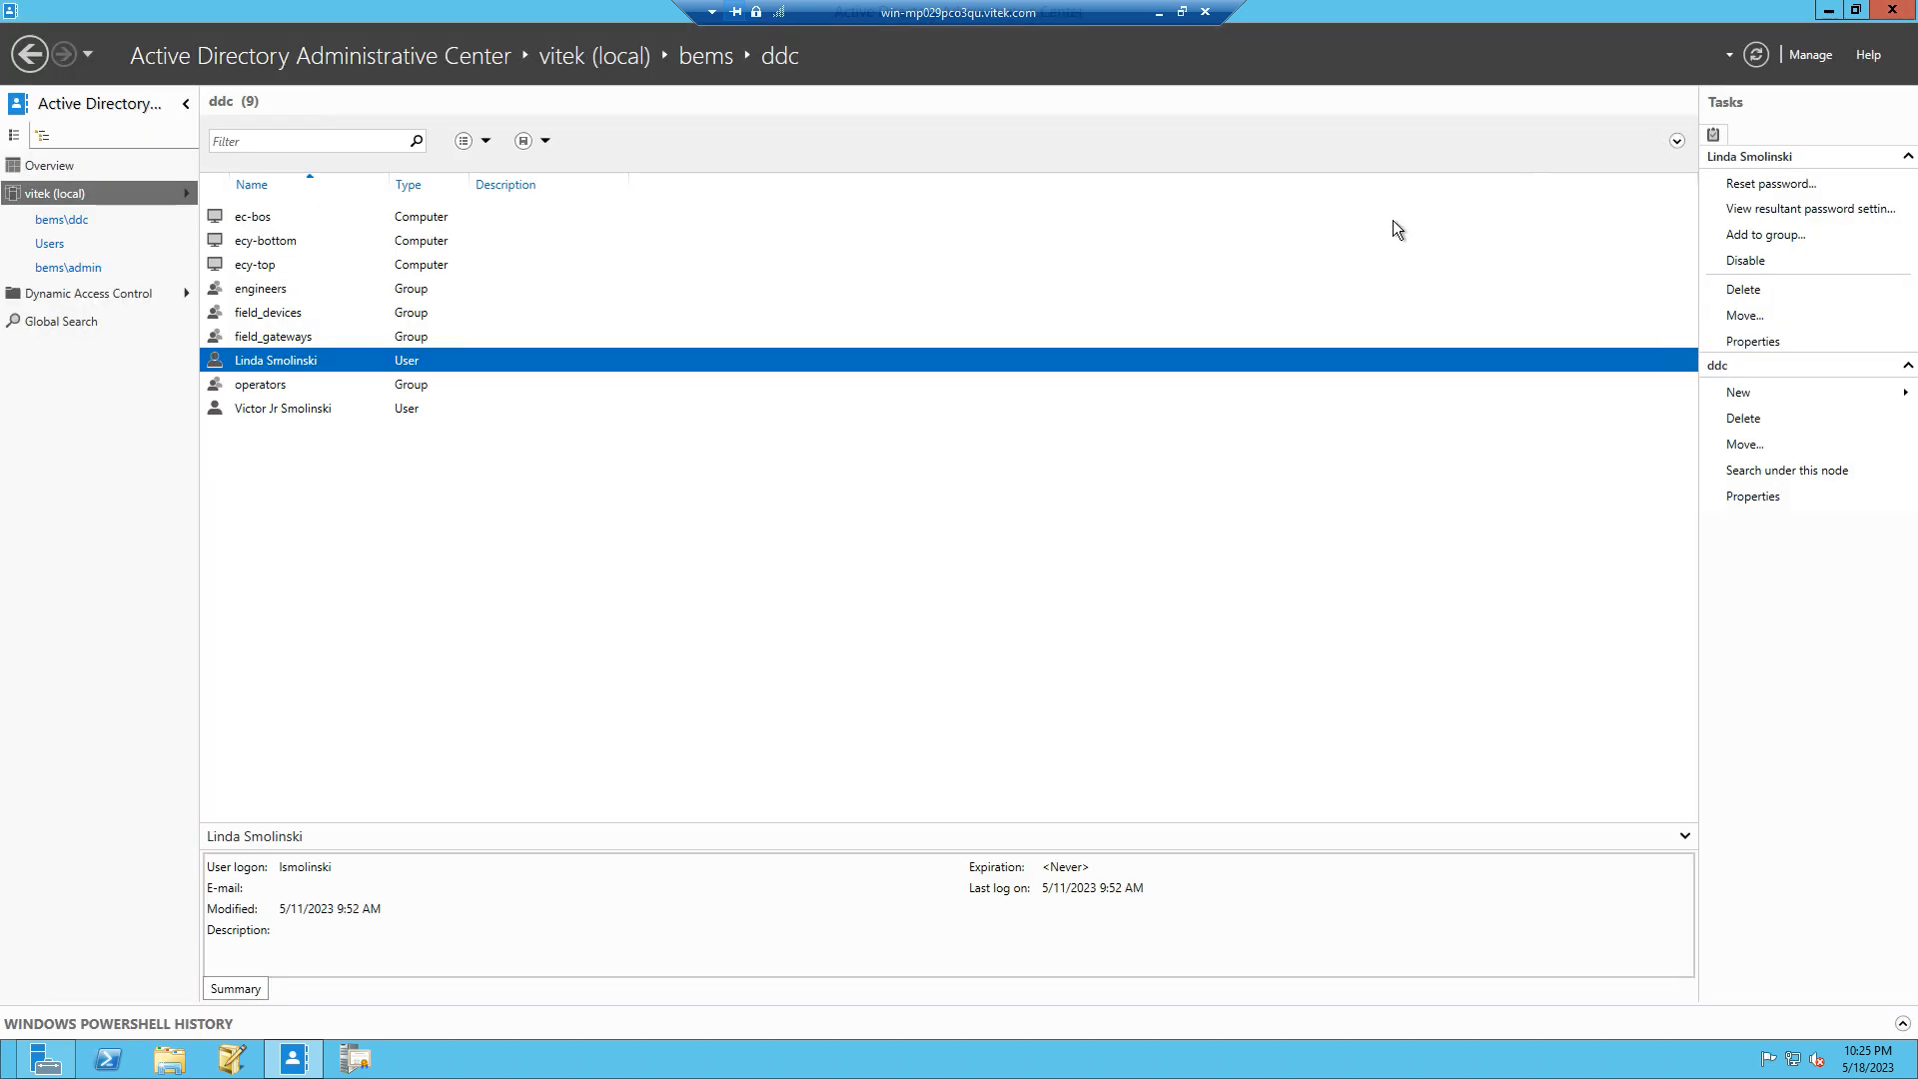
left_click(1828, 9)
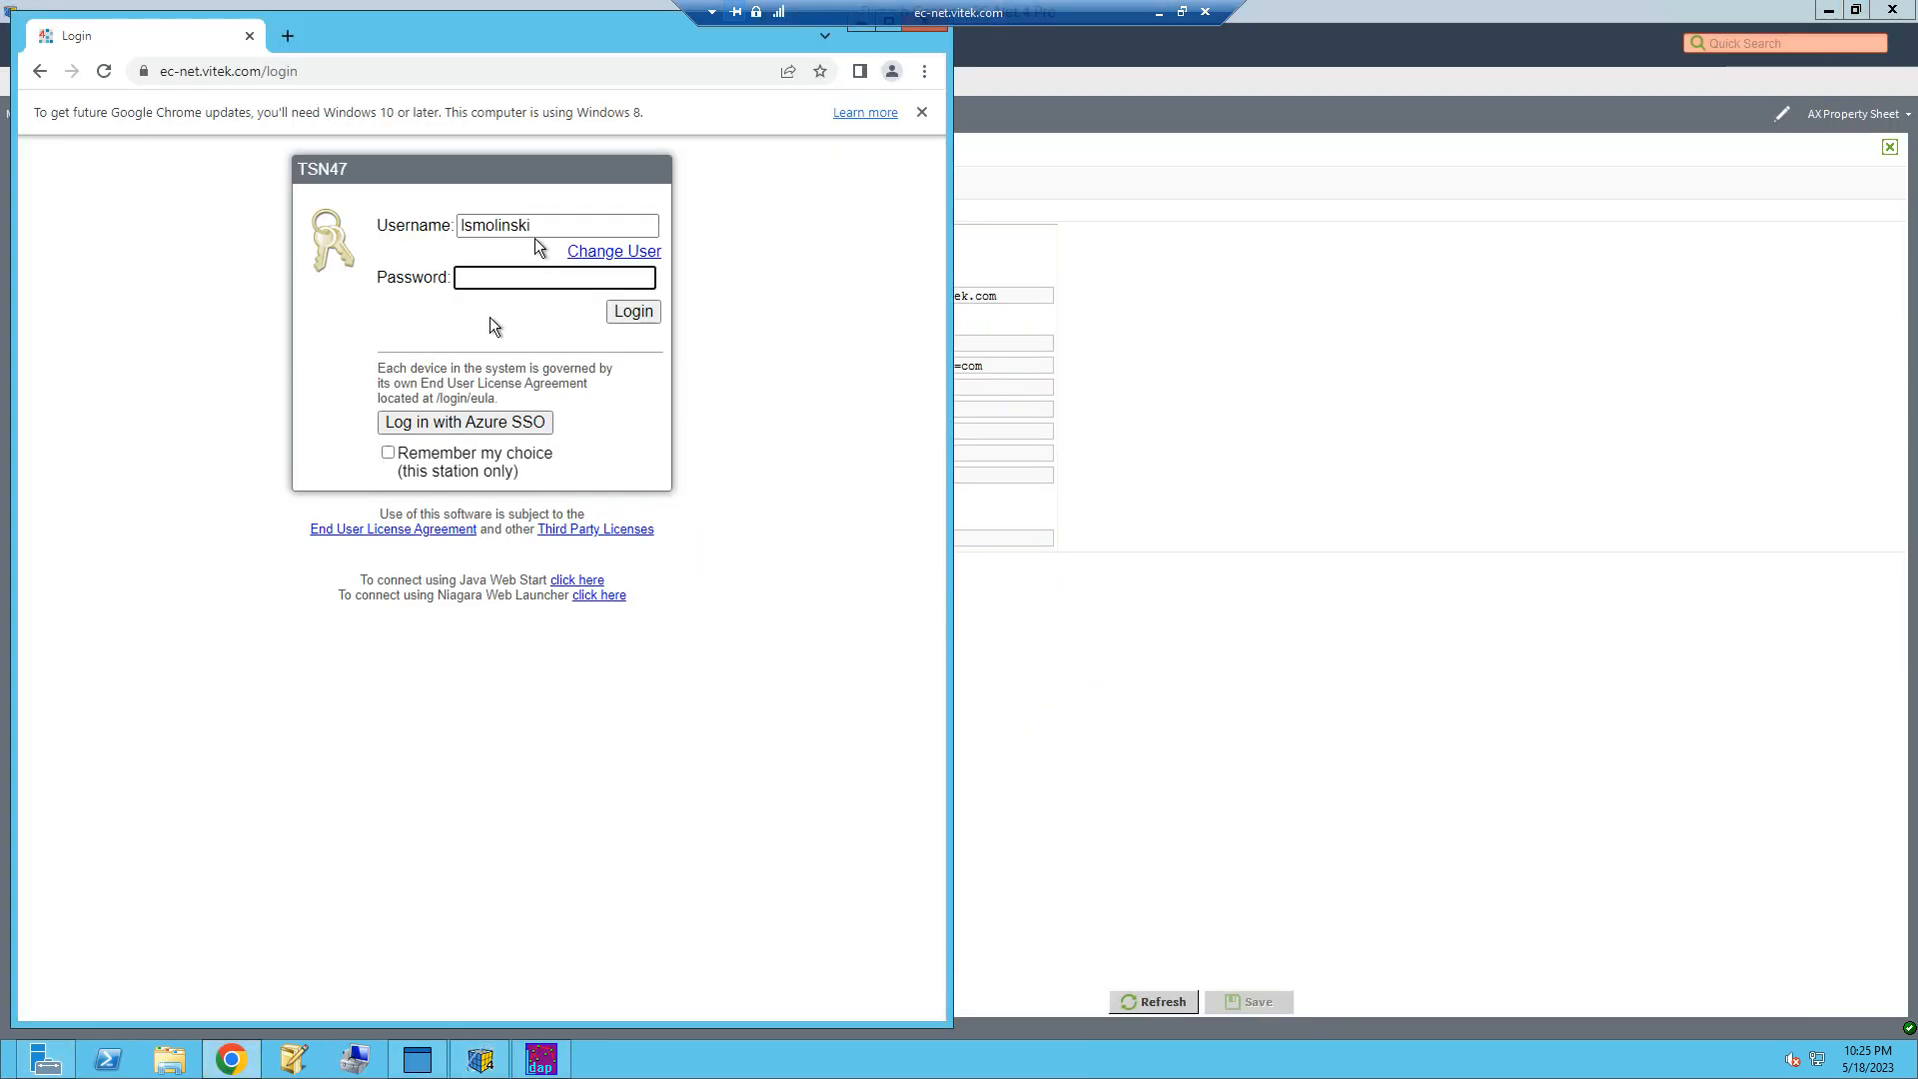
Step: Switch to Chrome, reload the TSN47 station login page and try to log in with the domain user's password
left_click(101, 75)
type("**********")
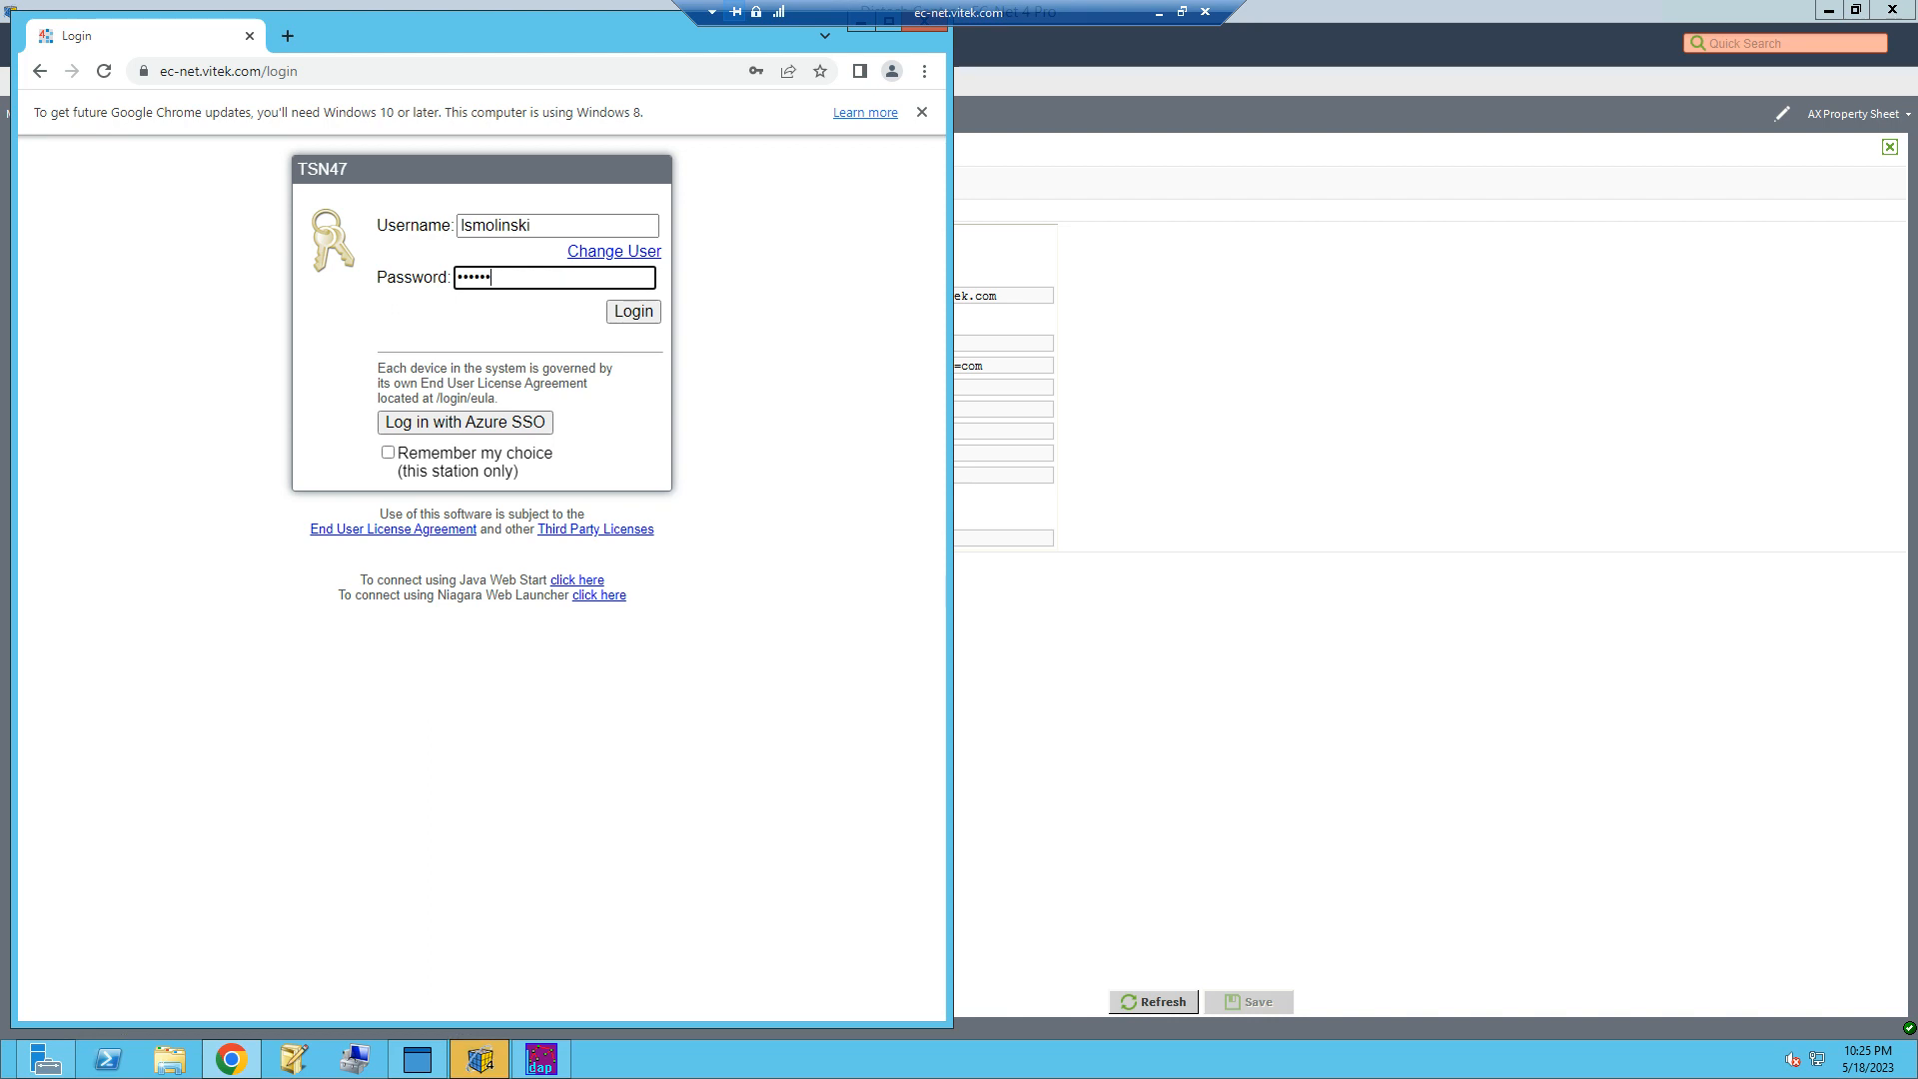
key("Return")
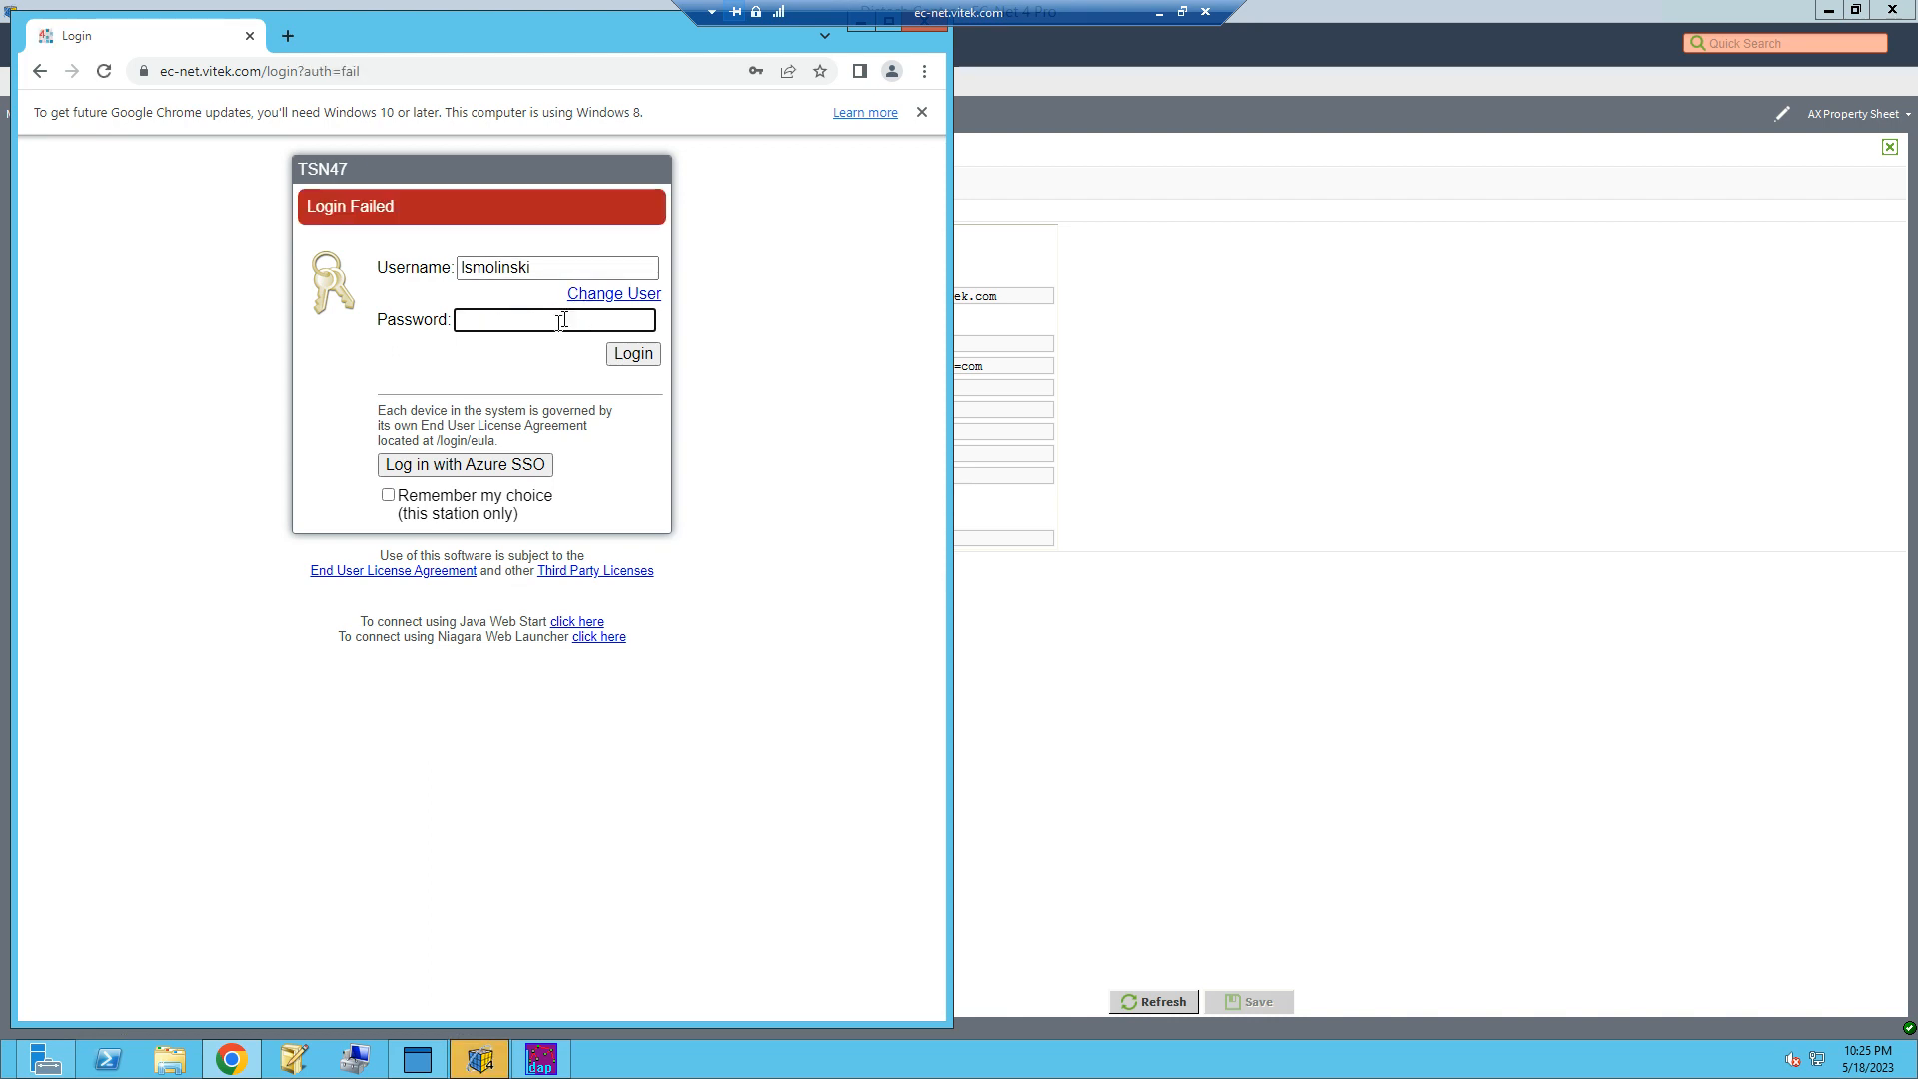
Step: Review the LdapScheme settings in Workbench and retry the station login in Chrome with the domain user's password
left_click(1381, 411)
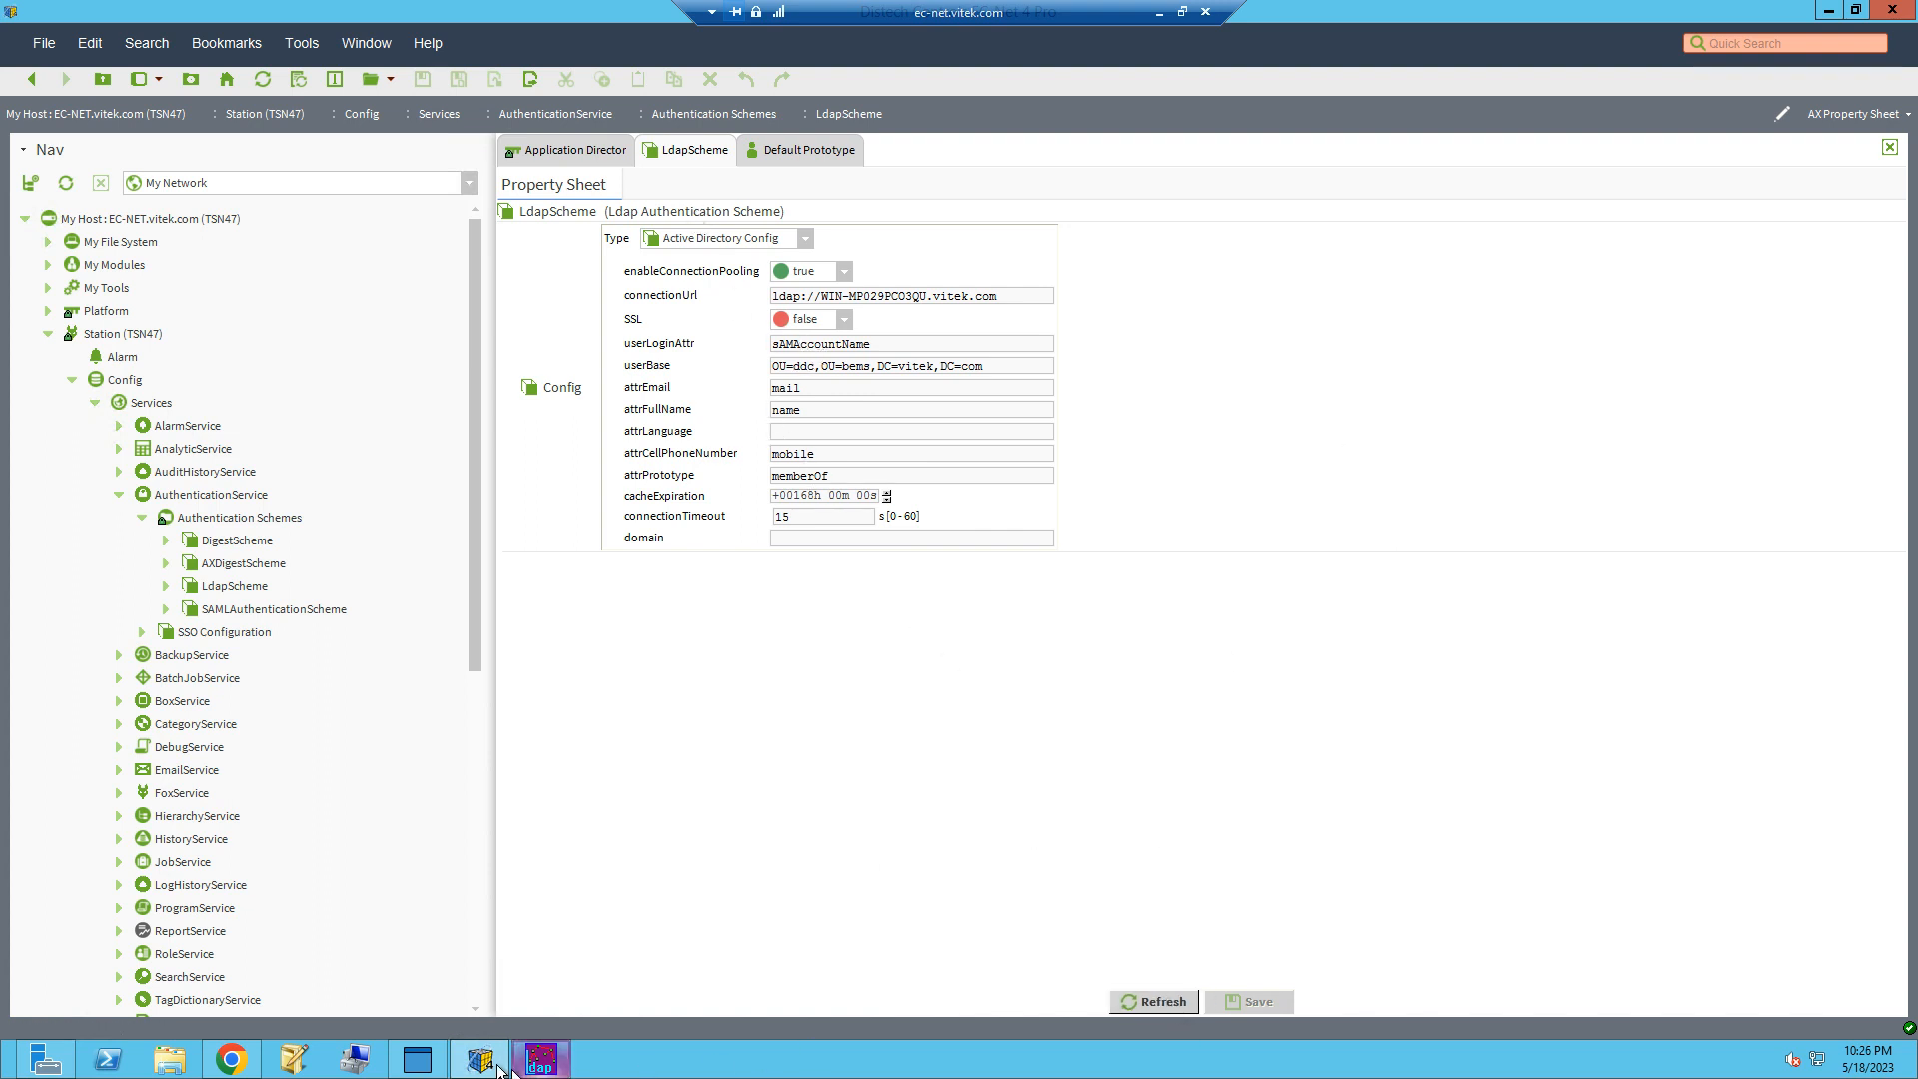
left_click(222, 1064)
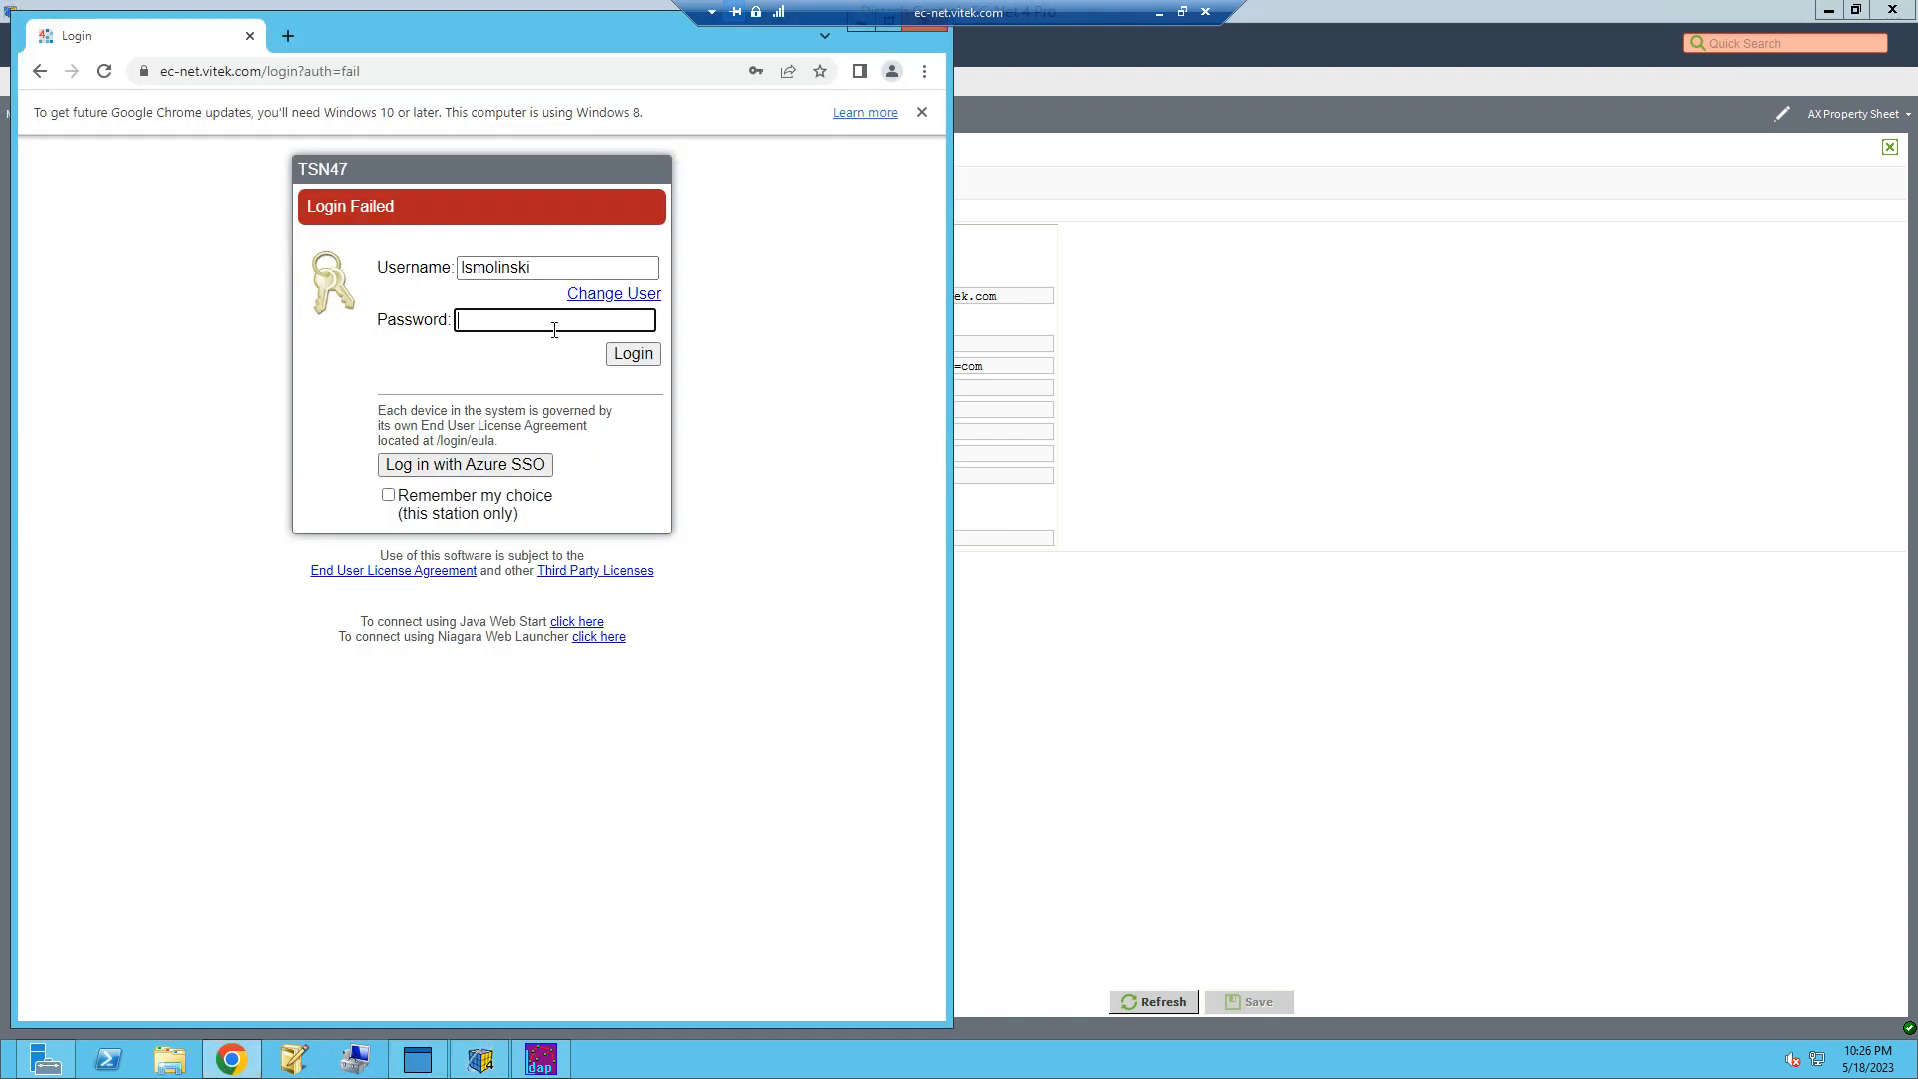
type("••••")
key("Return")
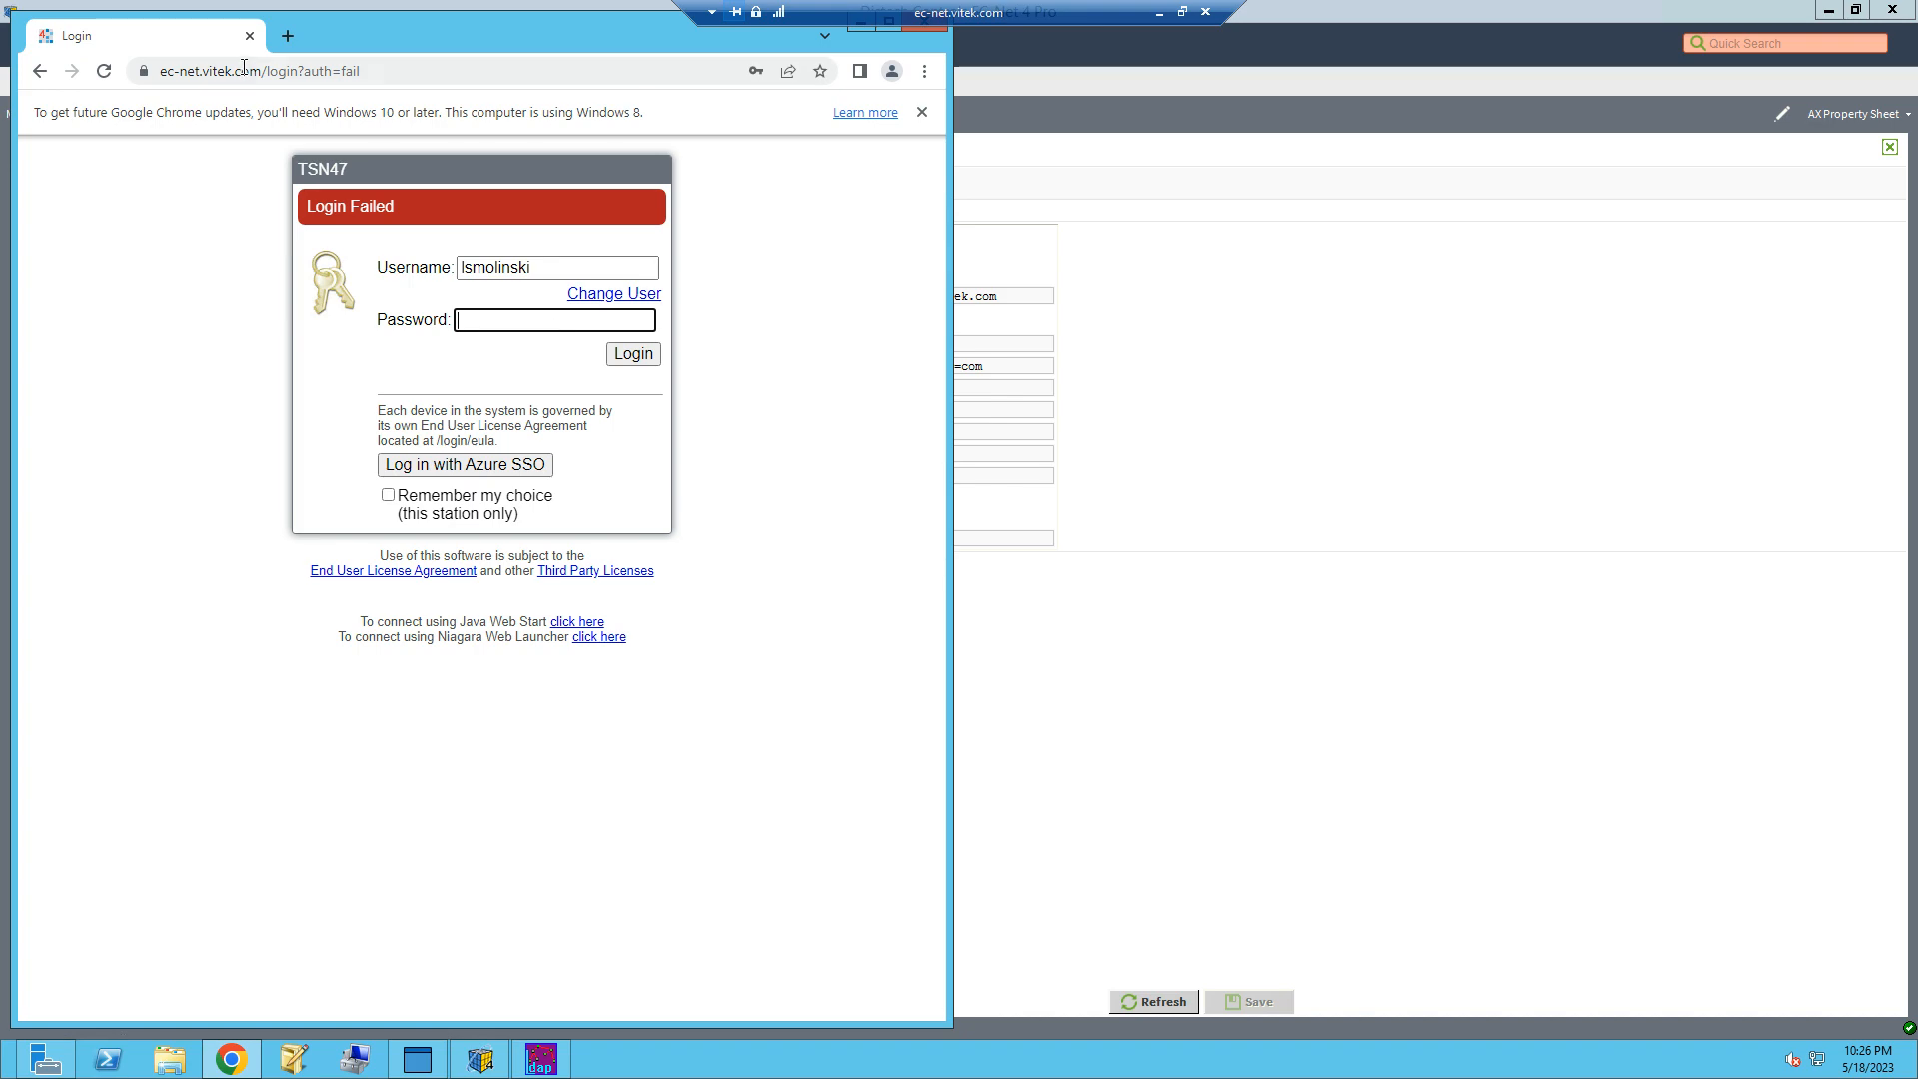
Step: Switch to Workbench and examine the LDAP authentication messages in the Application Director output of station TSN47
left_click(1044, 451)
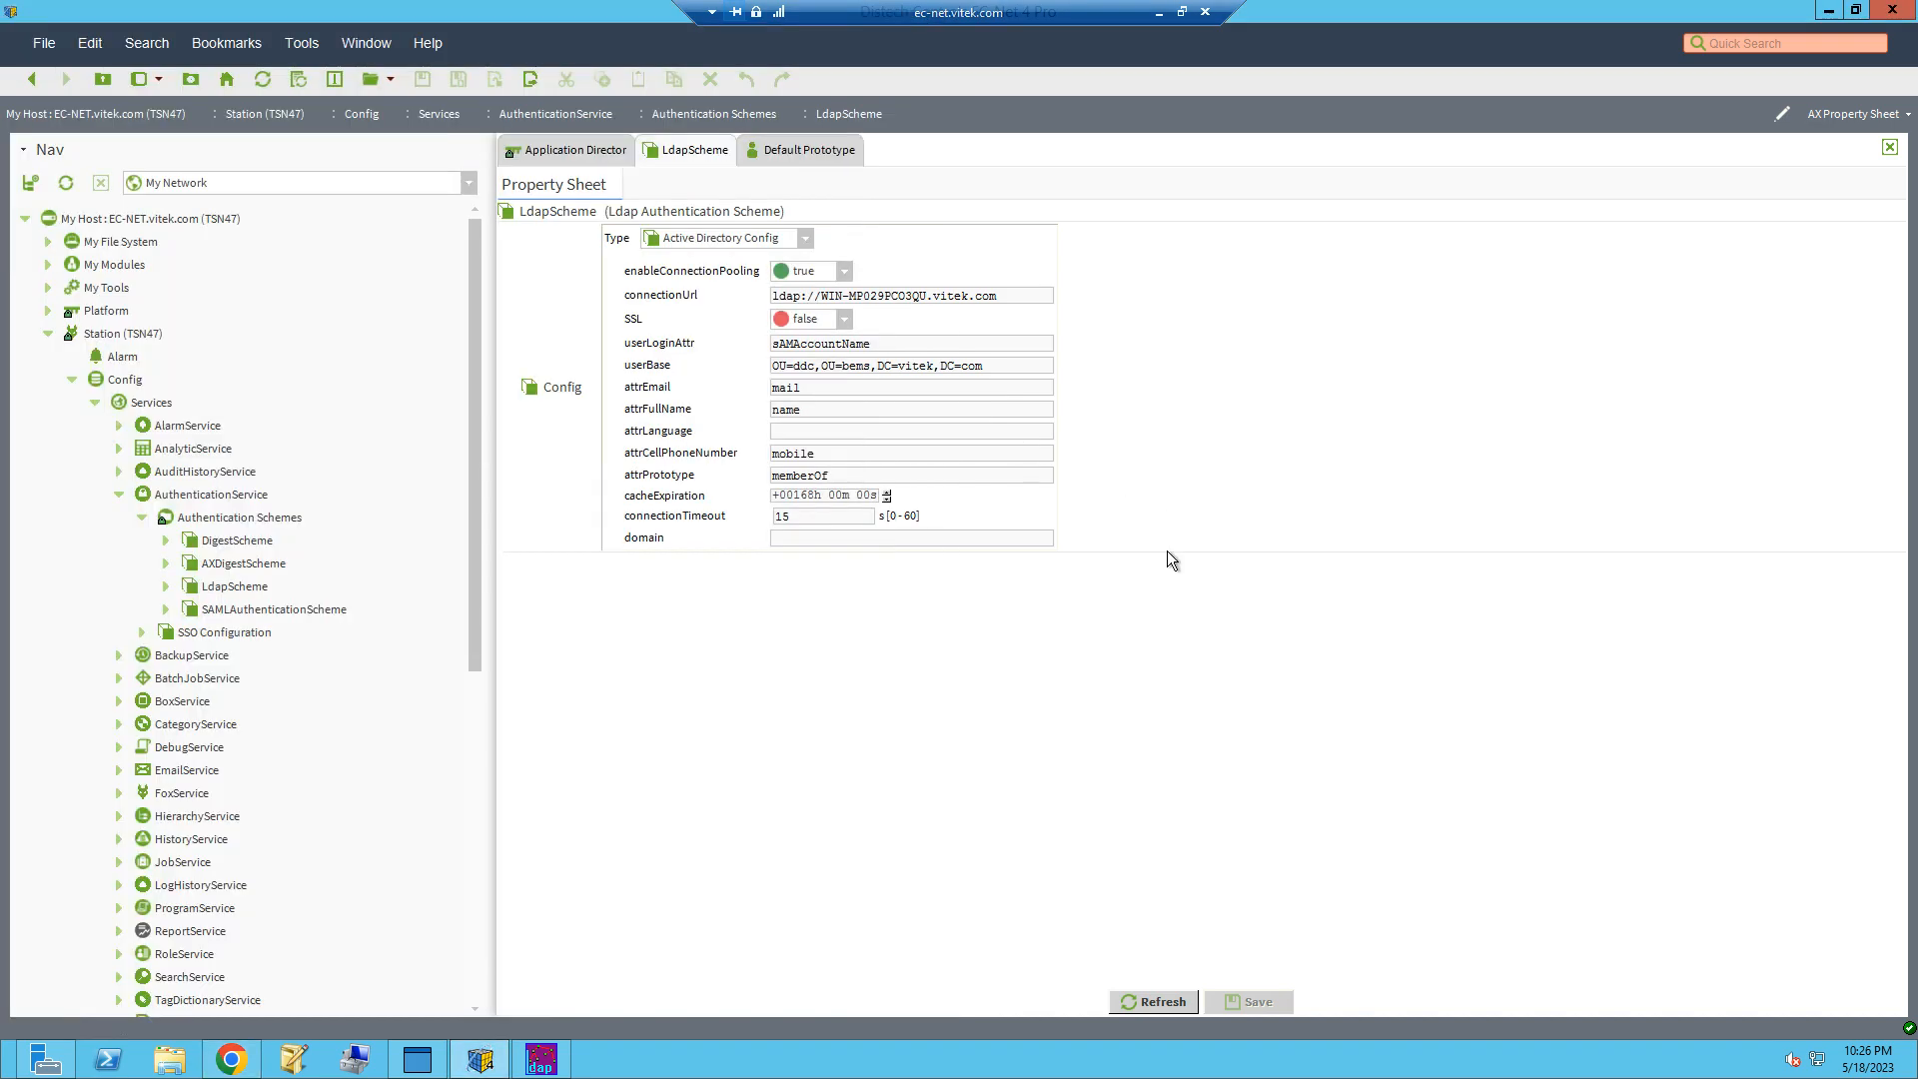
left_click(613, 149)
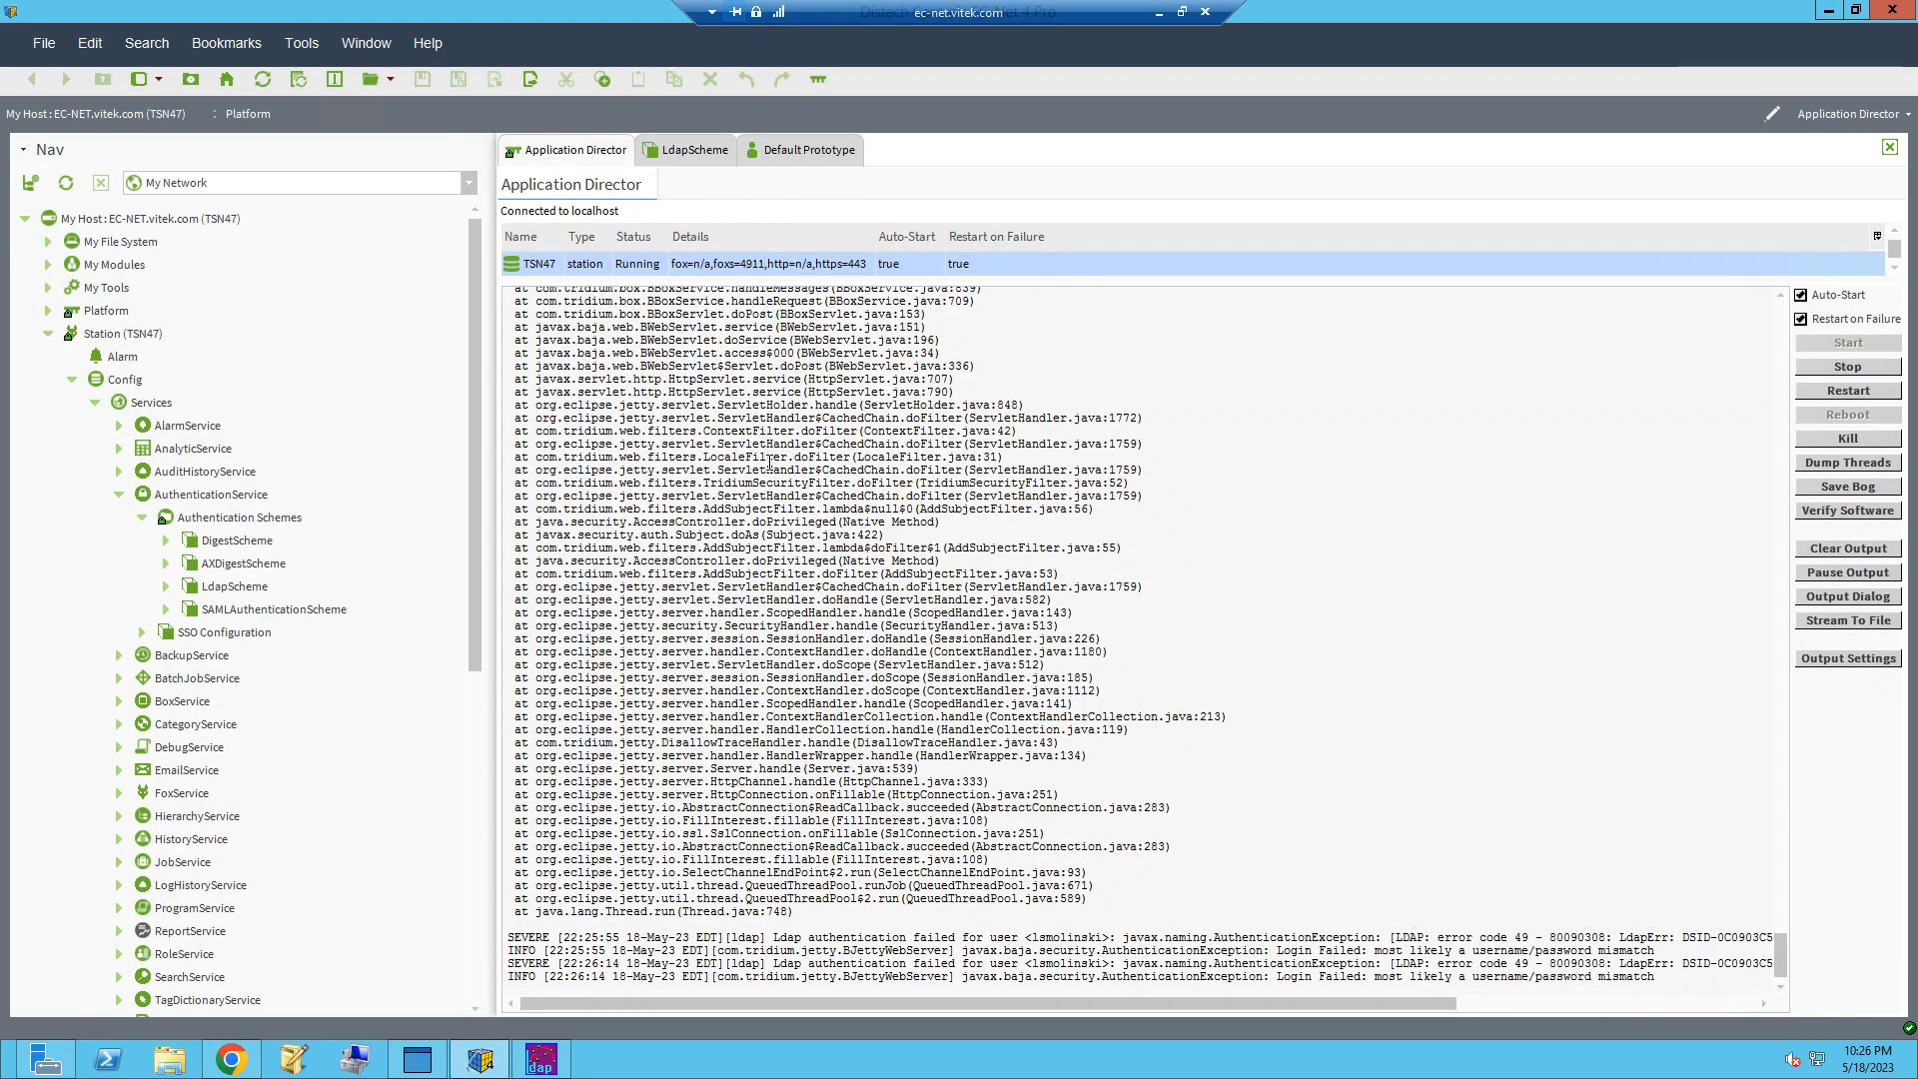
left_click_drag(1079, 1003, 1756, 1039)
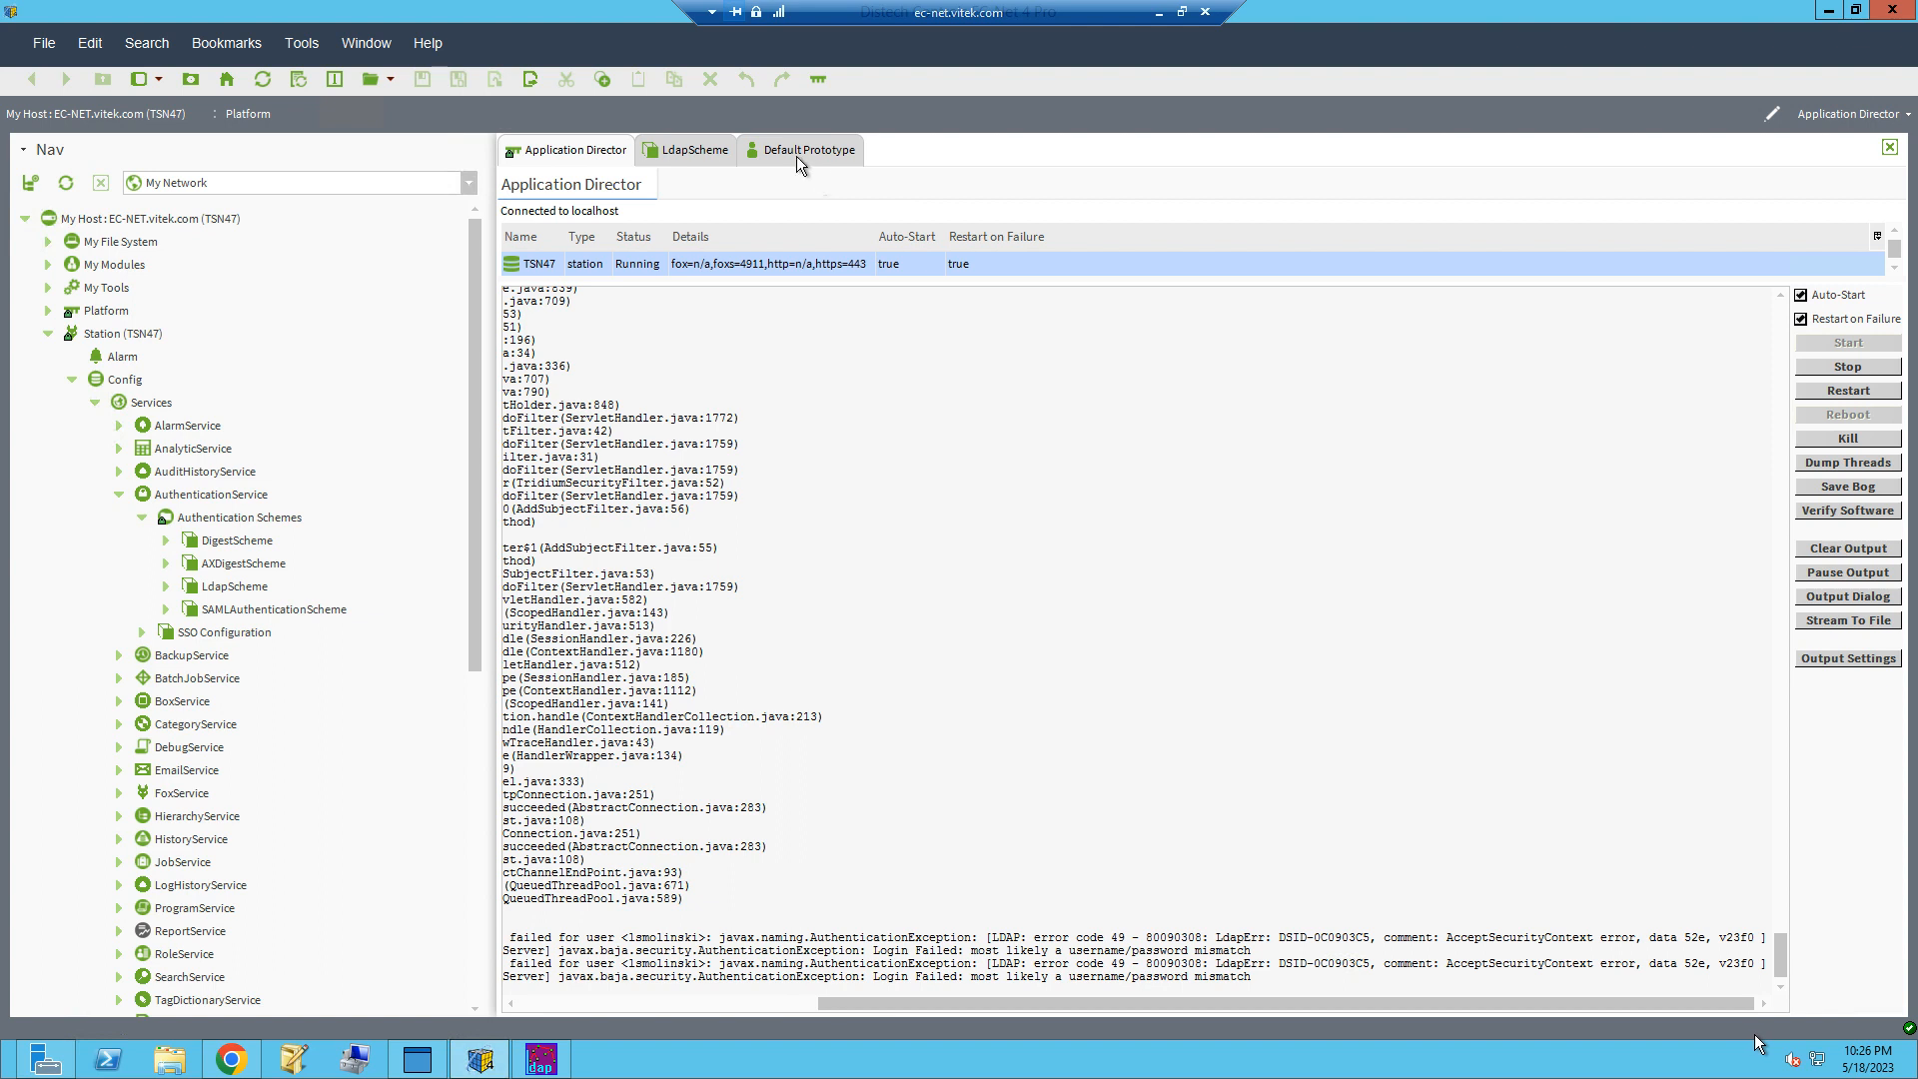
Step: Set the domain to vitek.com in the LdapScheme configuration and save it
left_click(685, 155)
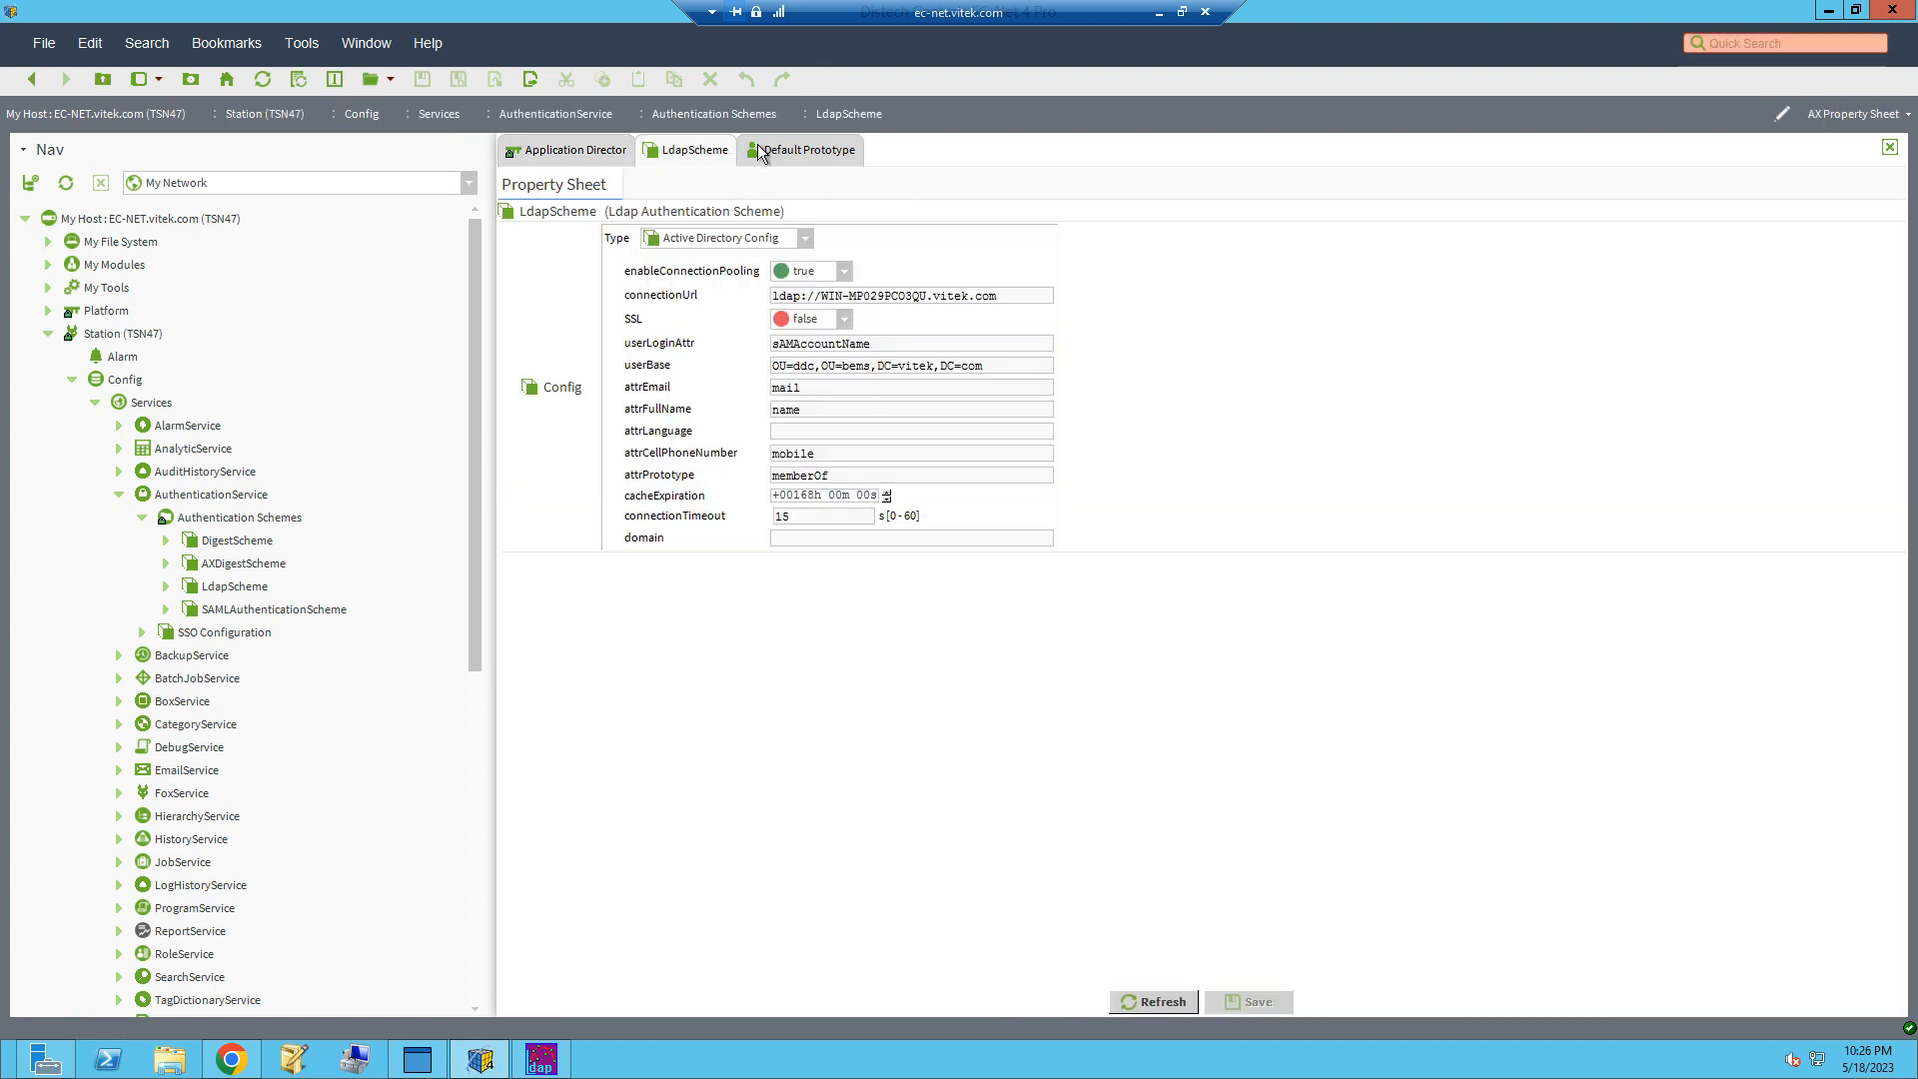
left_click(884, 541)
type("vitek.com")
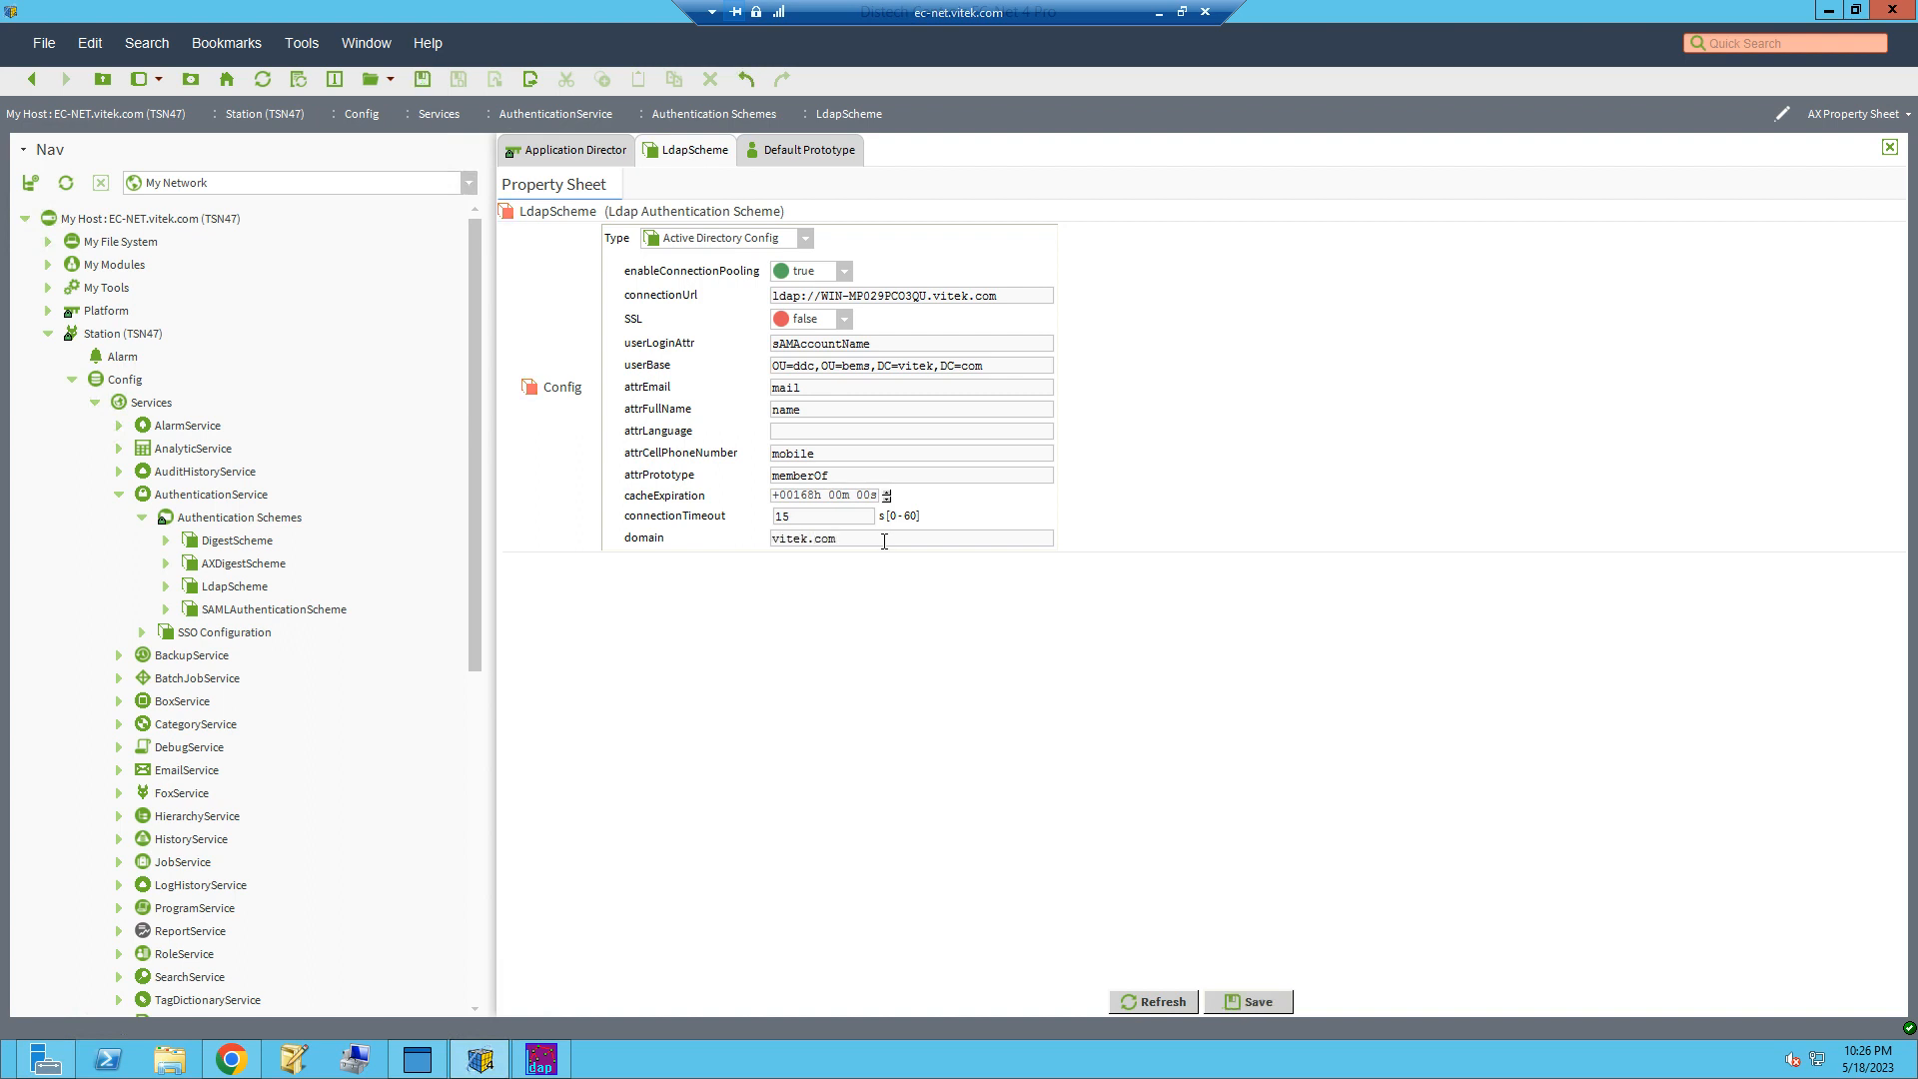
key("ctrl+s")
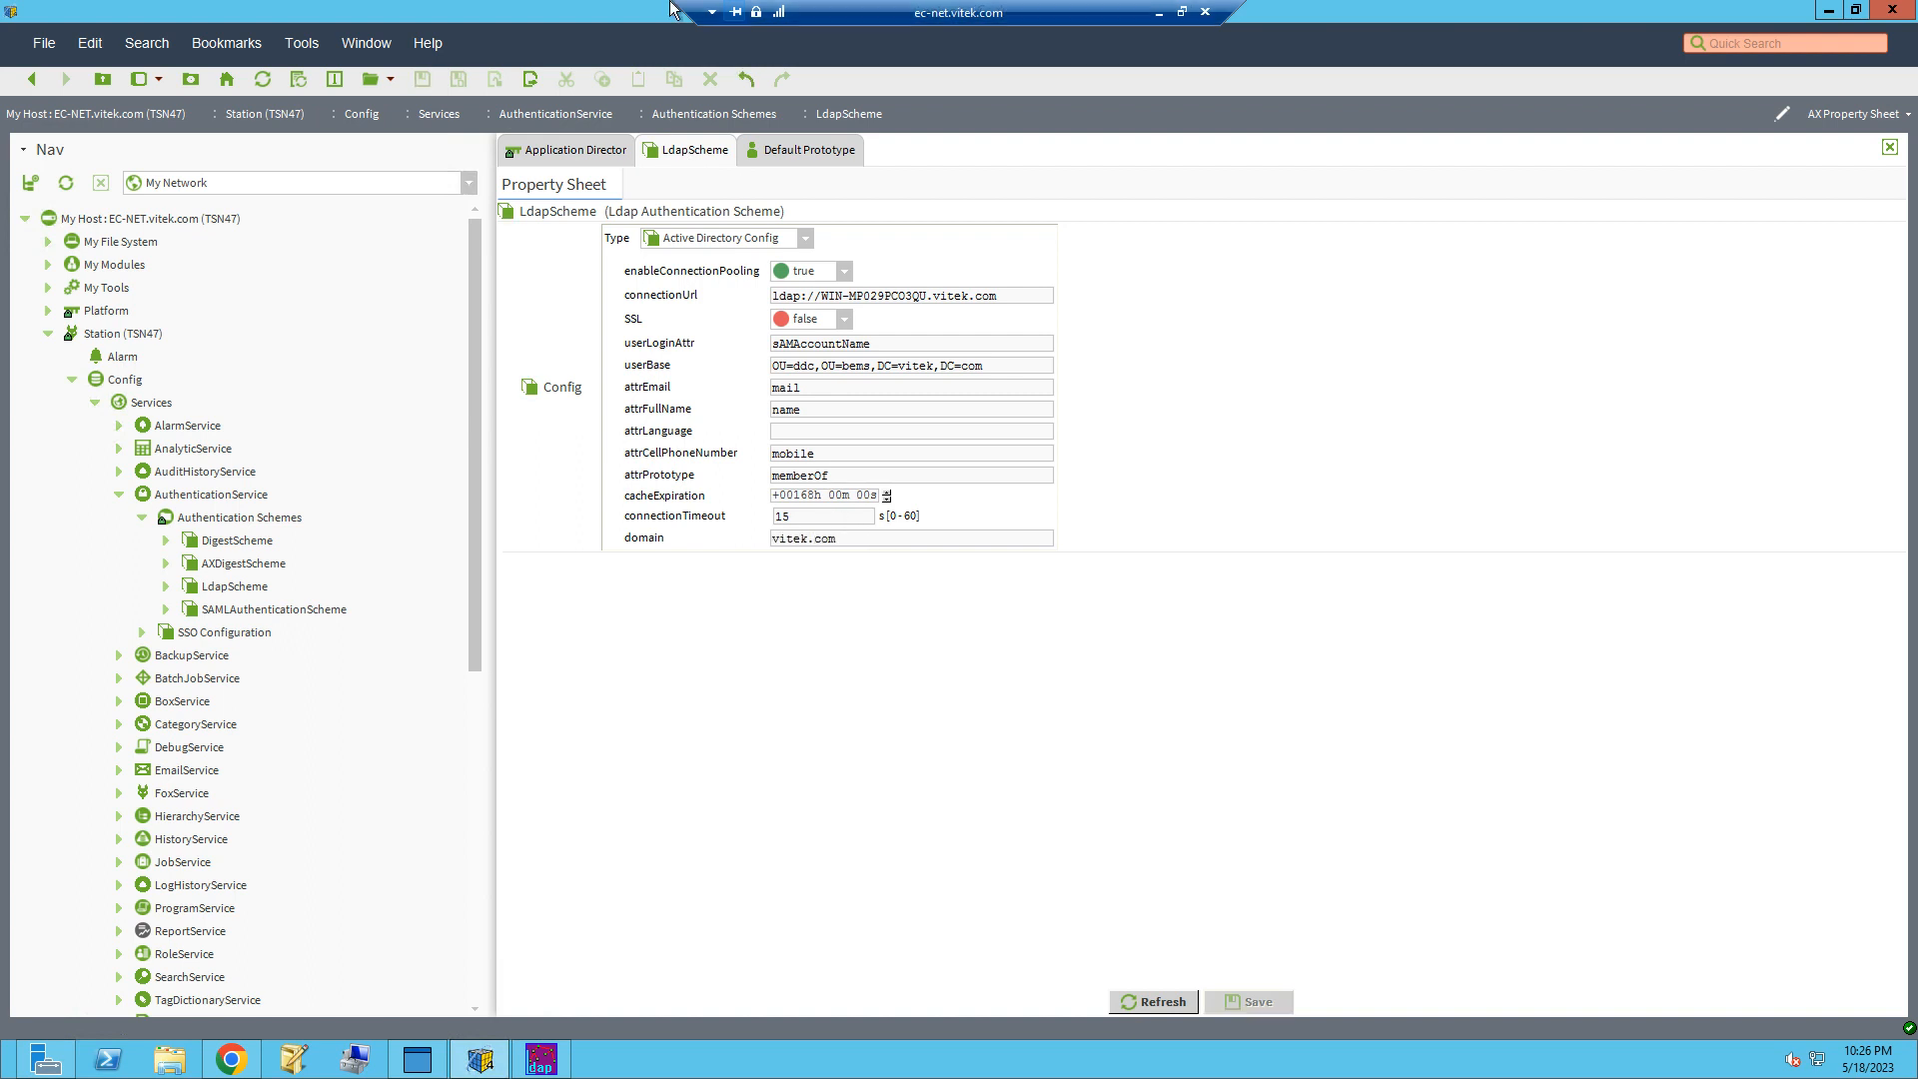
Step: Switch to Chrome and log in to the TSN47 station with the domain user's password
left_click(231, 1059)
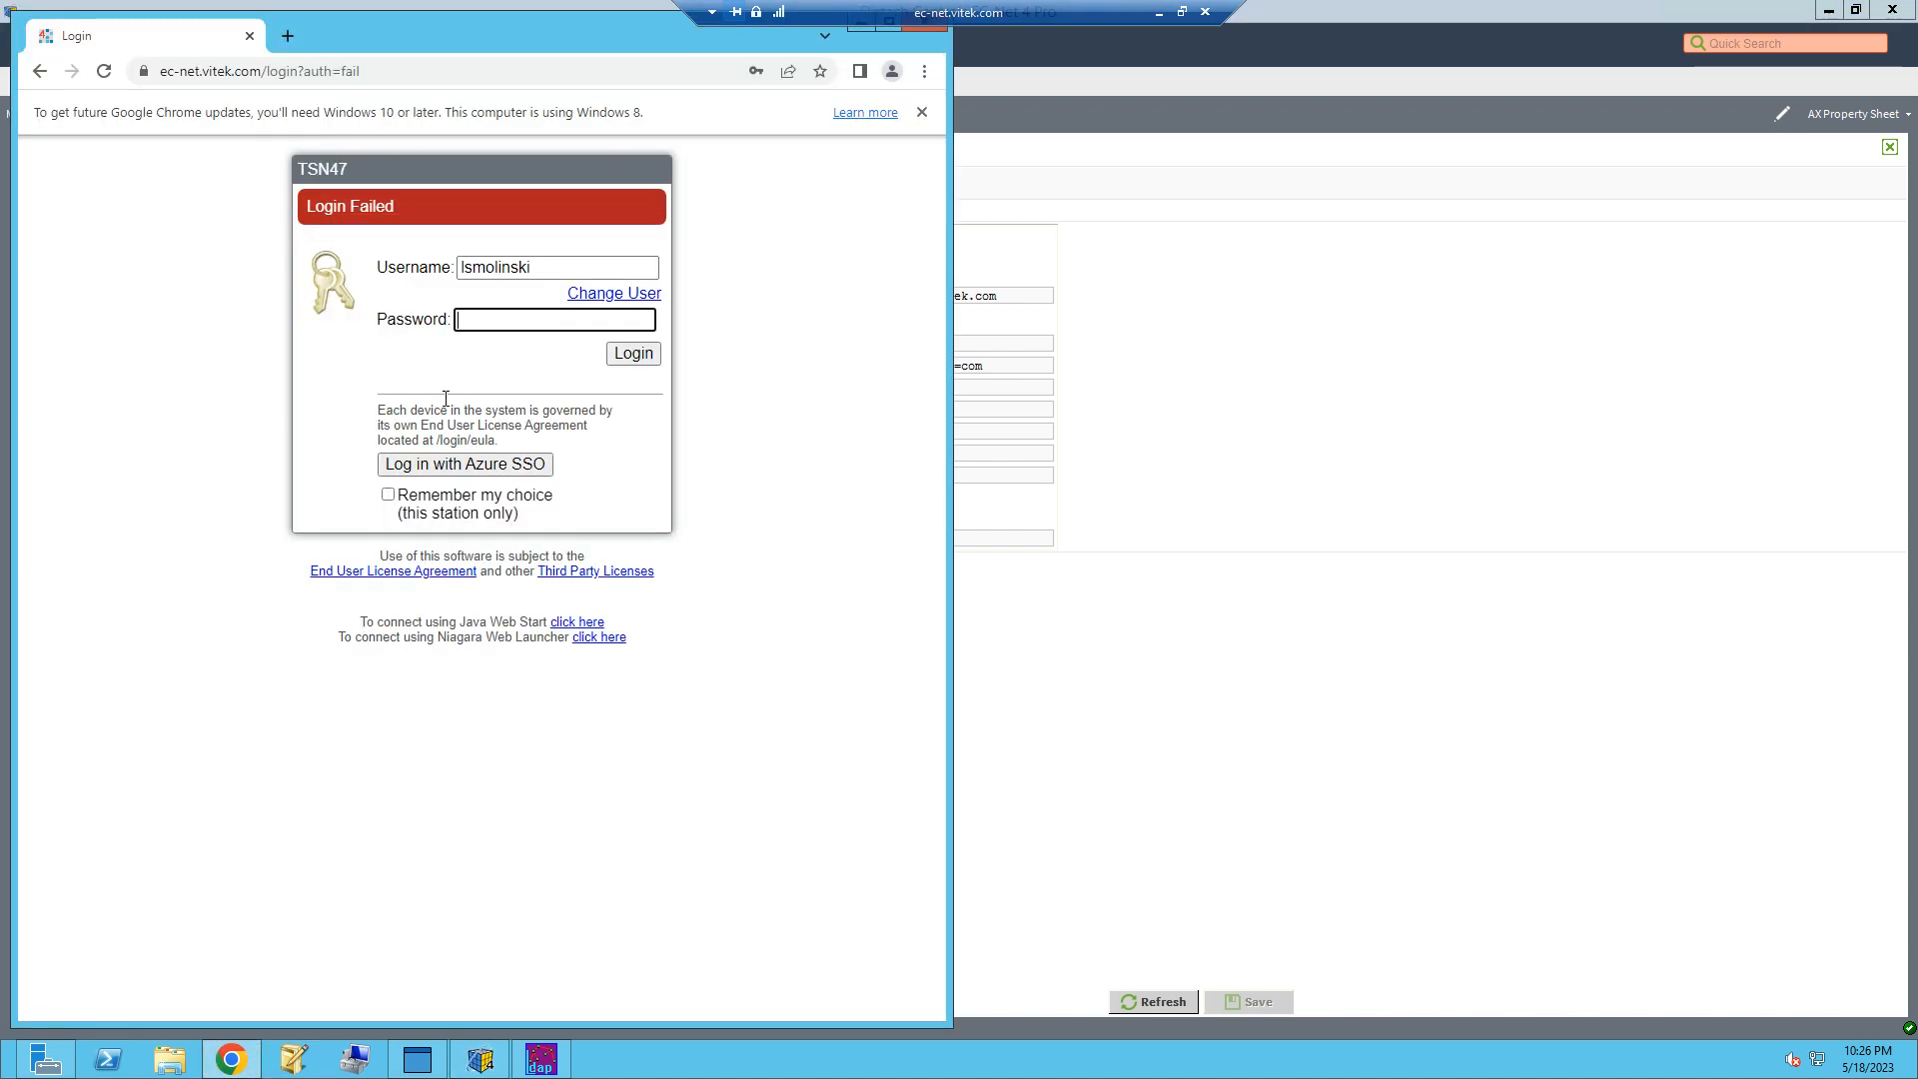
left_click(507, 314)
type("••••••••••")
key("Return")
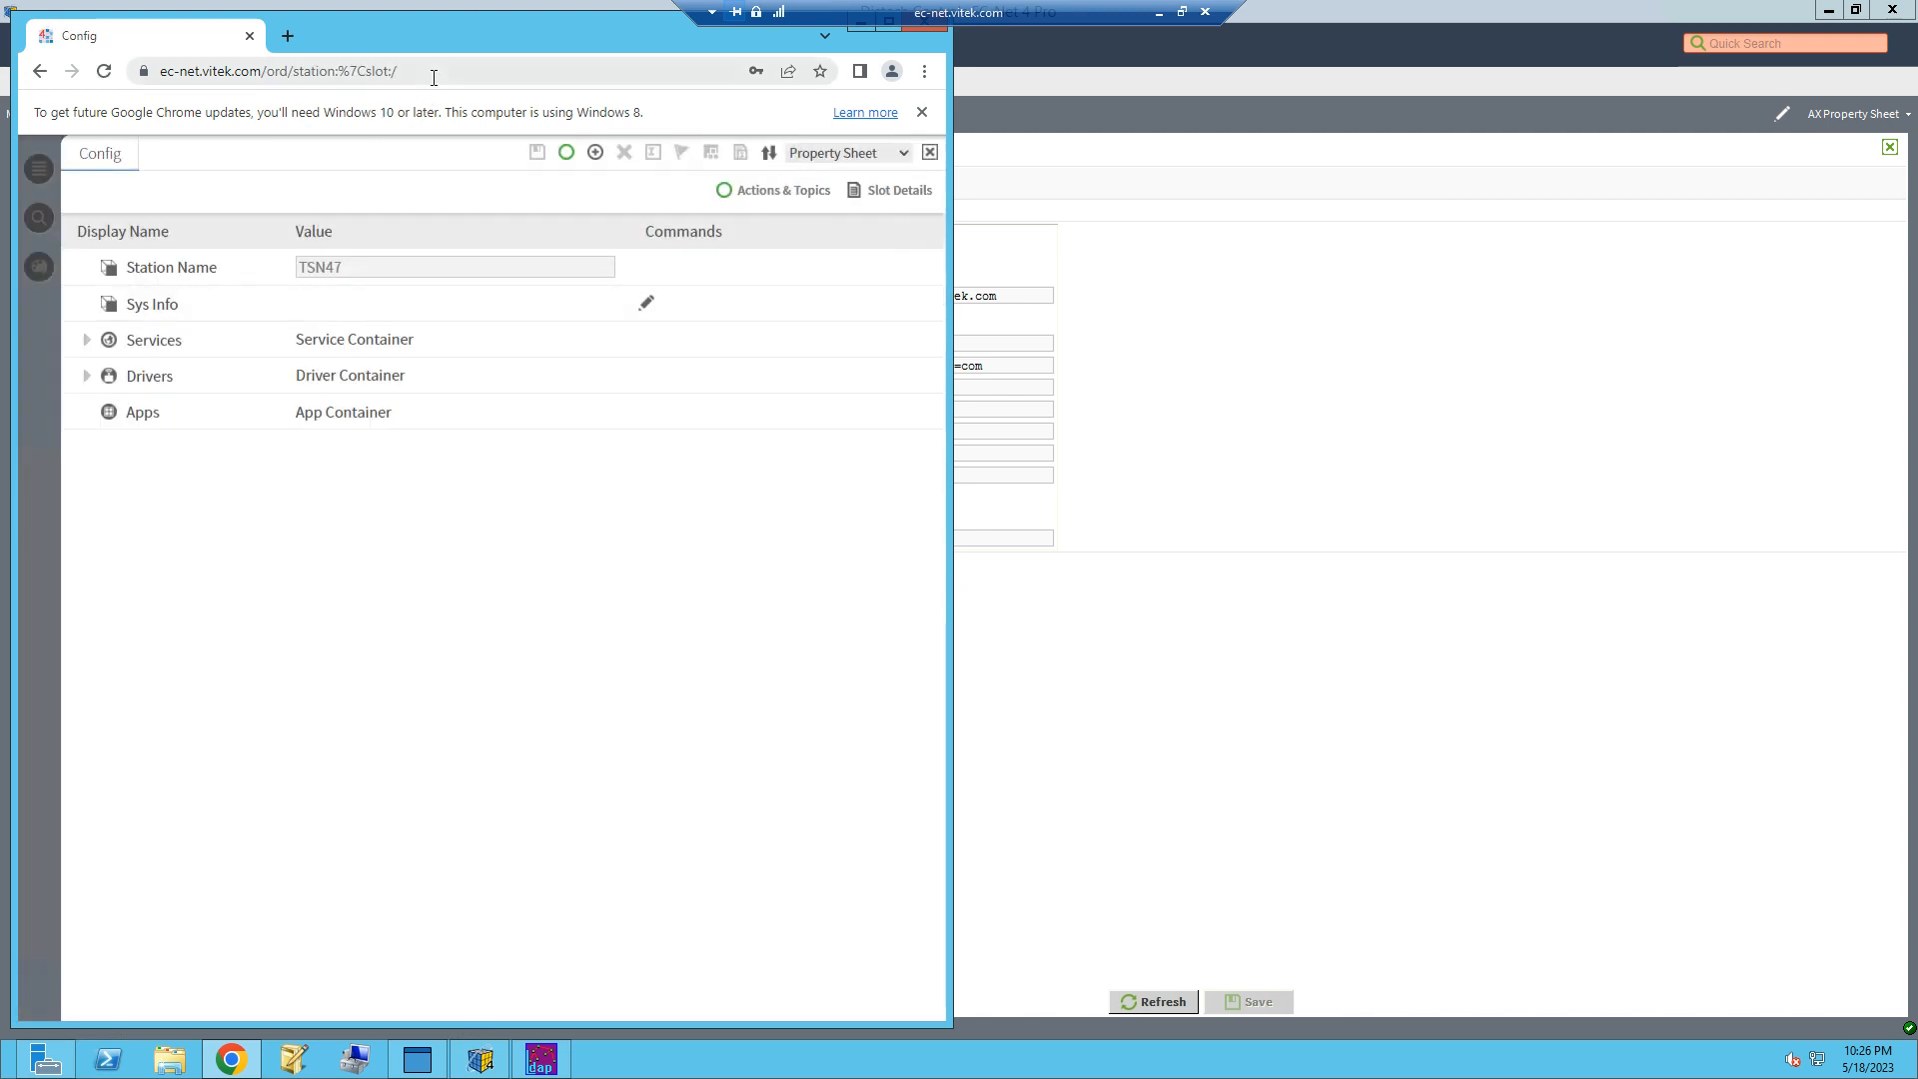
Step: Move the browser window down slightly and log off from the TSN47 station
left_click_drag(440, 14, 437, 39)
left_click(929, 178)
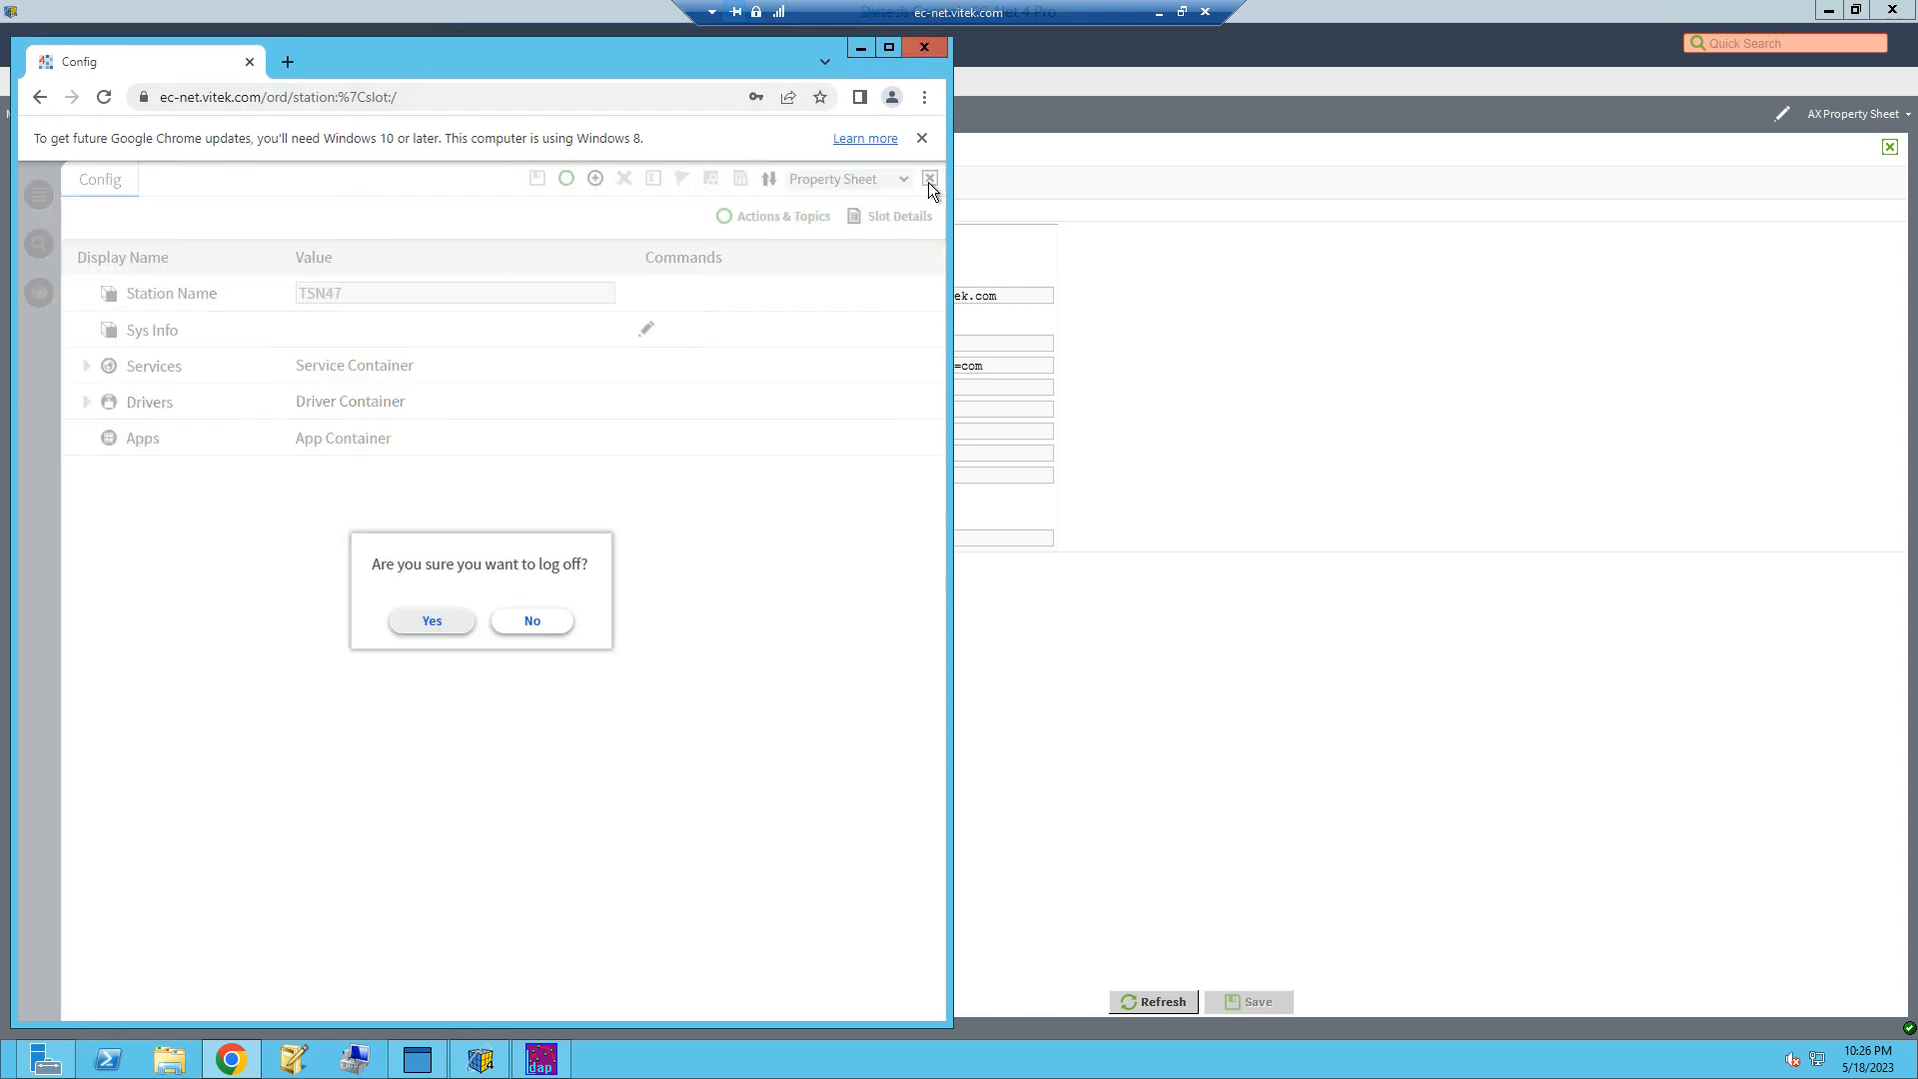
left_click(458, 630)
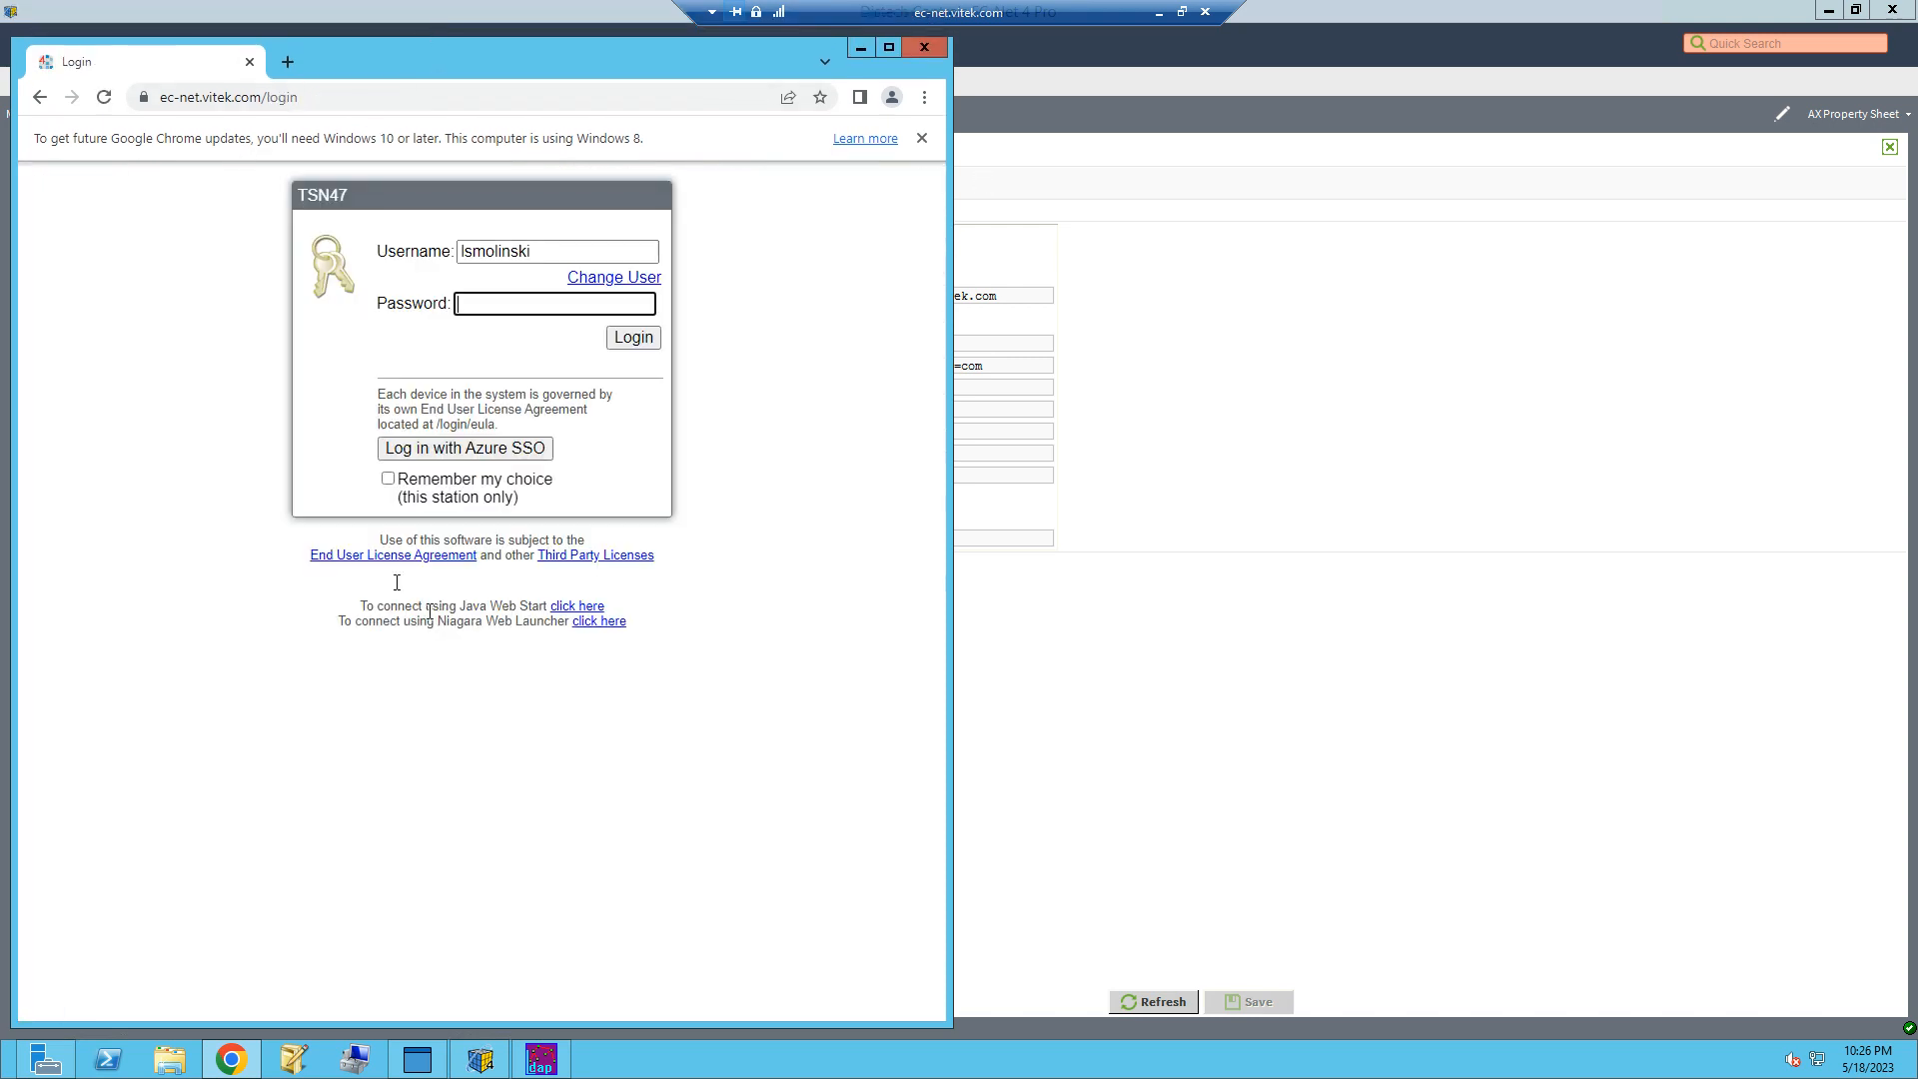
Step: Switch to Workbench, set SSL to true in the LdapScheme configuration and save the change
left_click(1252, 637)
left_click(842, 317)
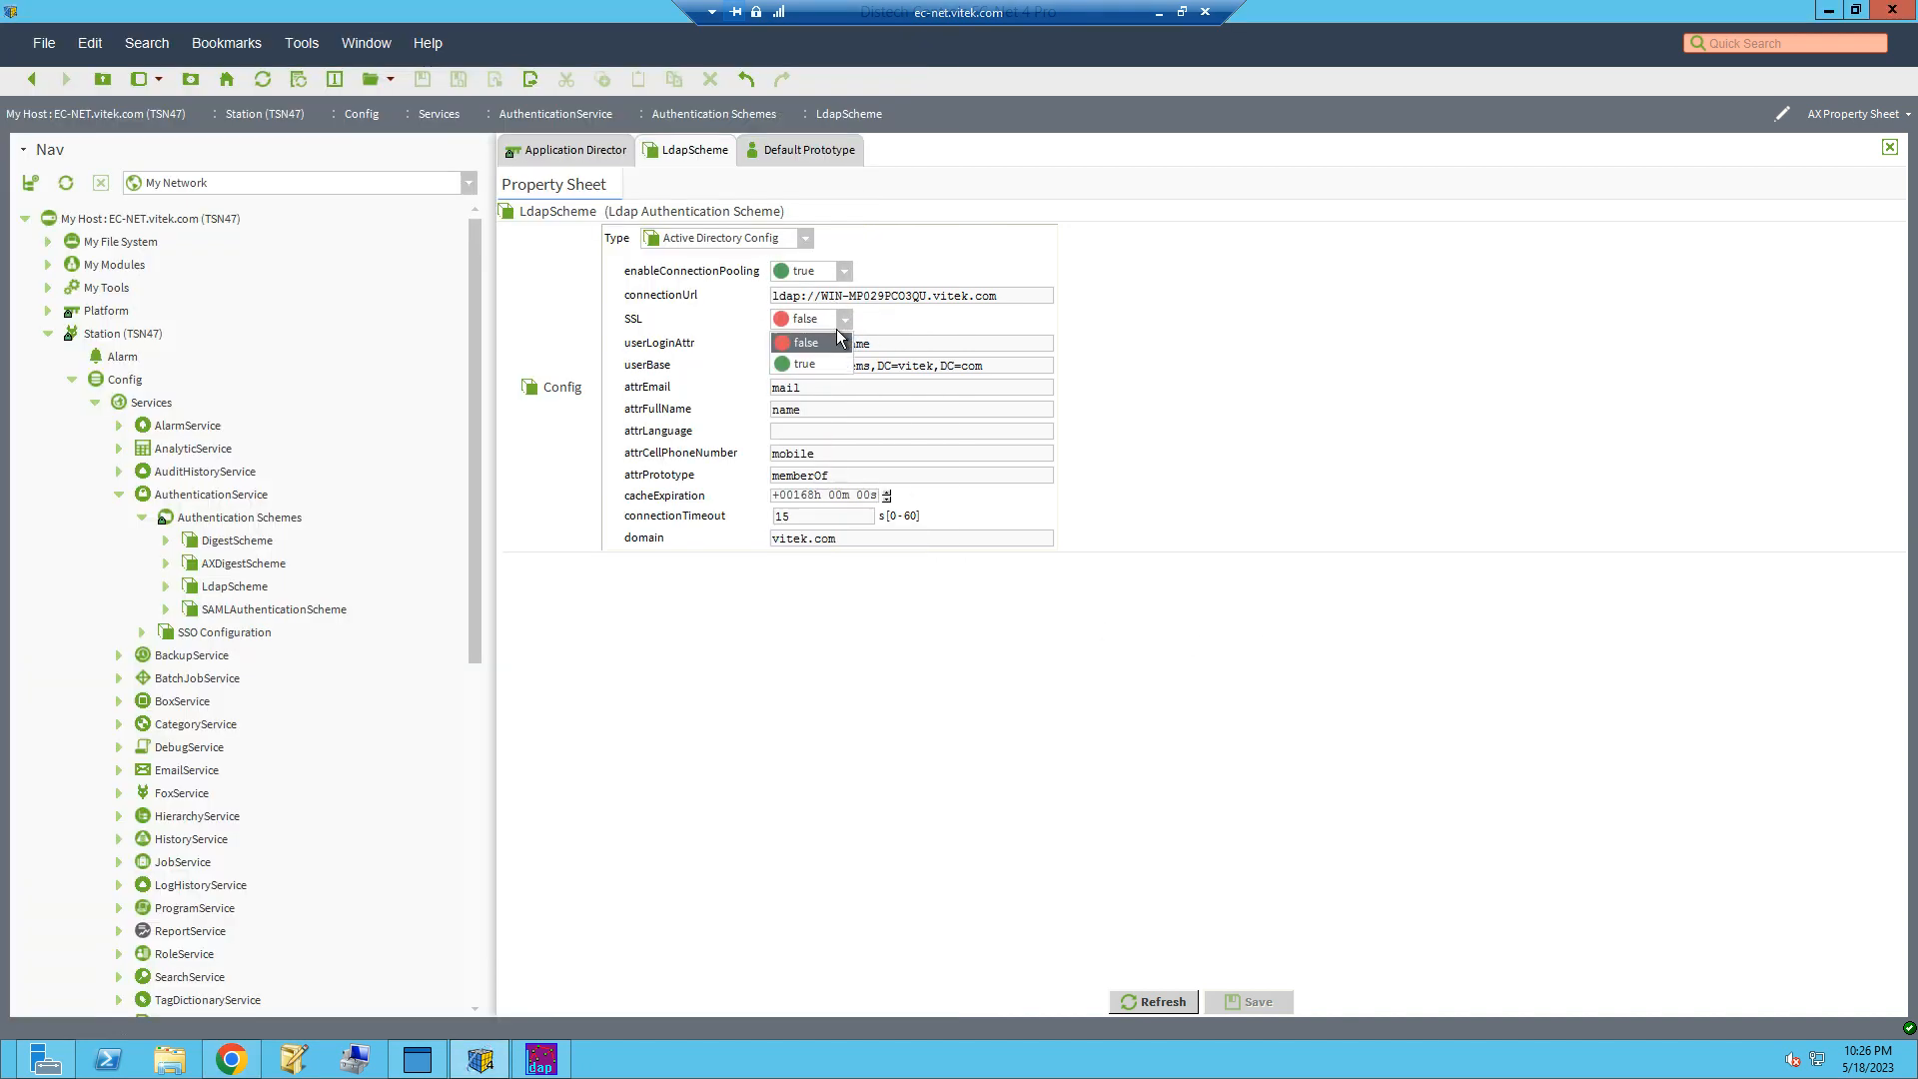
left_click(811, 364)
left_click(1249, 1001)
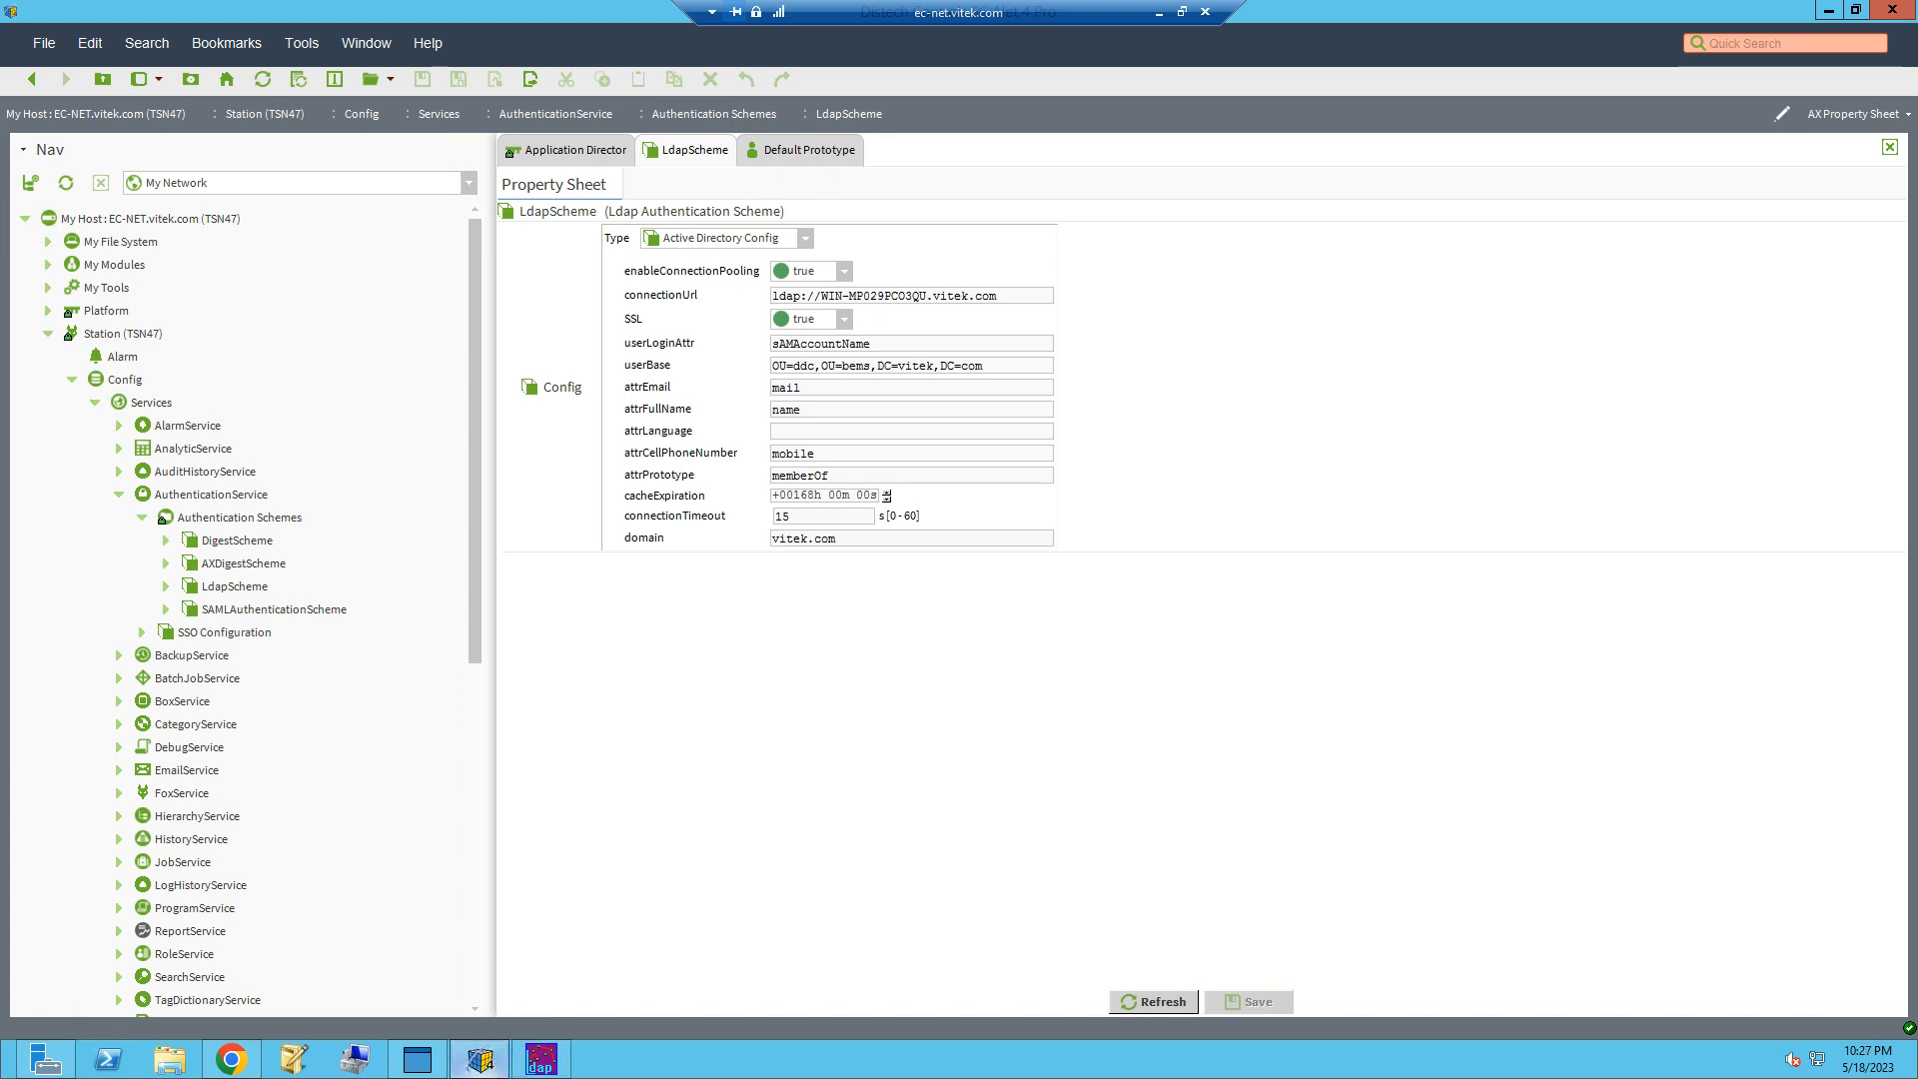
Step: Switch to Chrome and log in to the TSN47 station over SSL by entering the domain user's password
left_click(231, 1059)
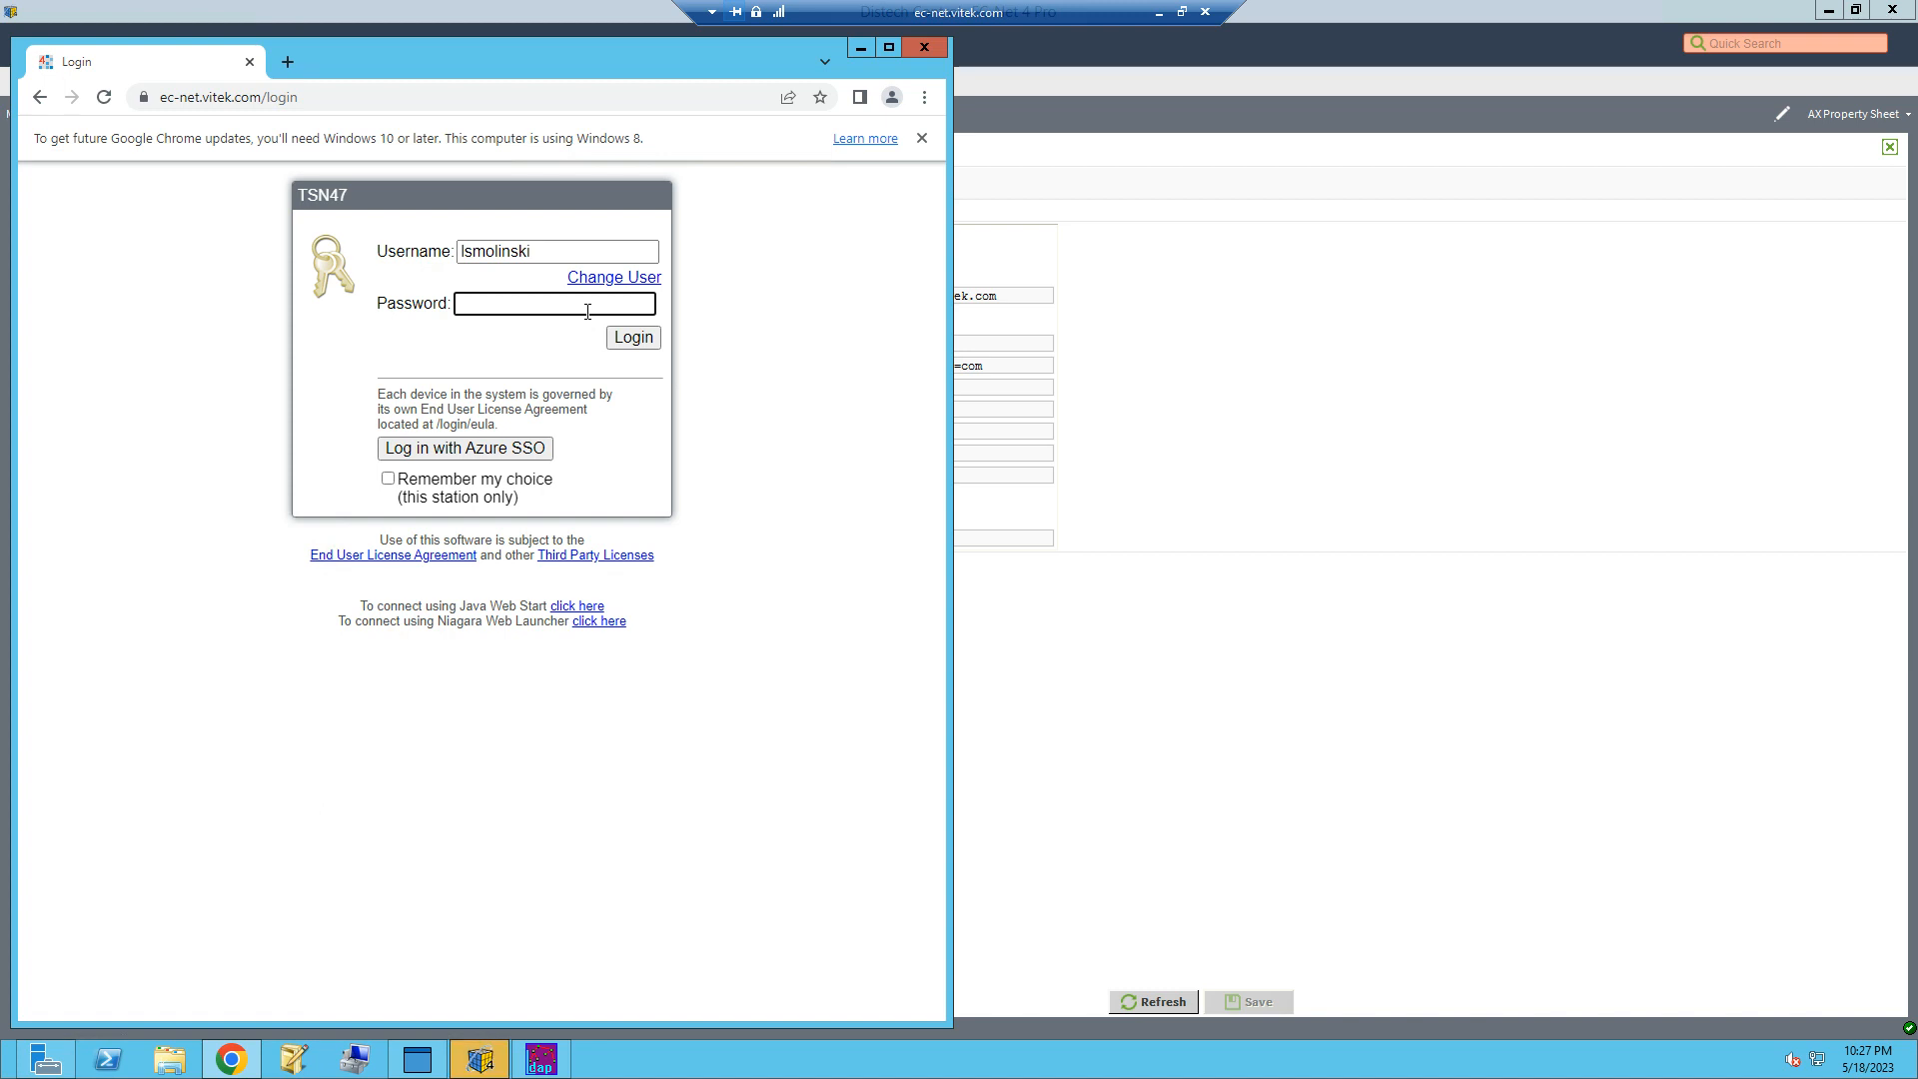
type("••••••••••")
key("Return")
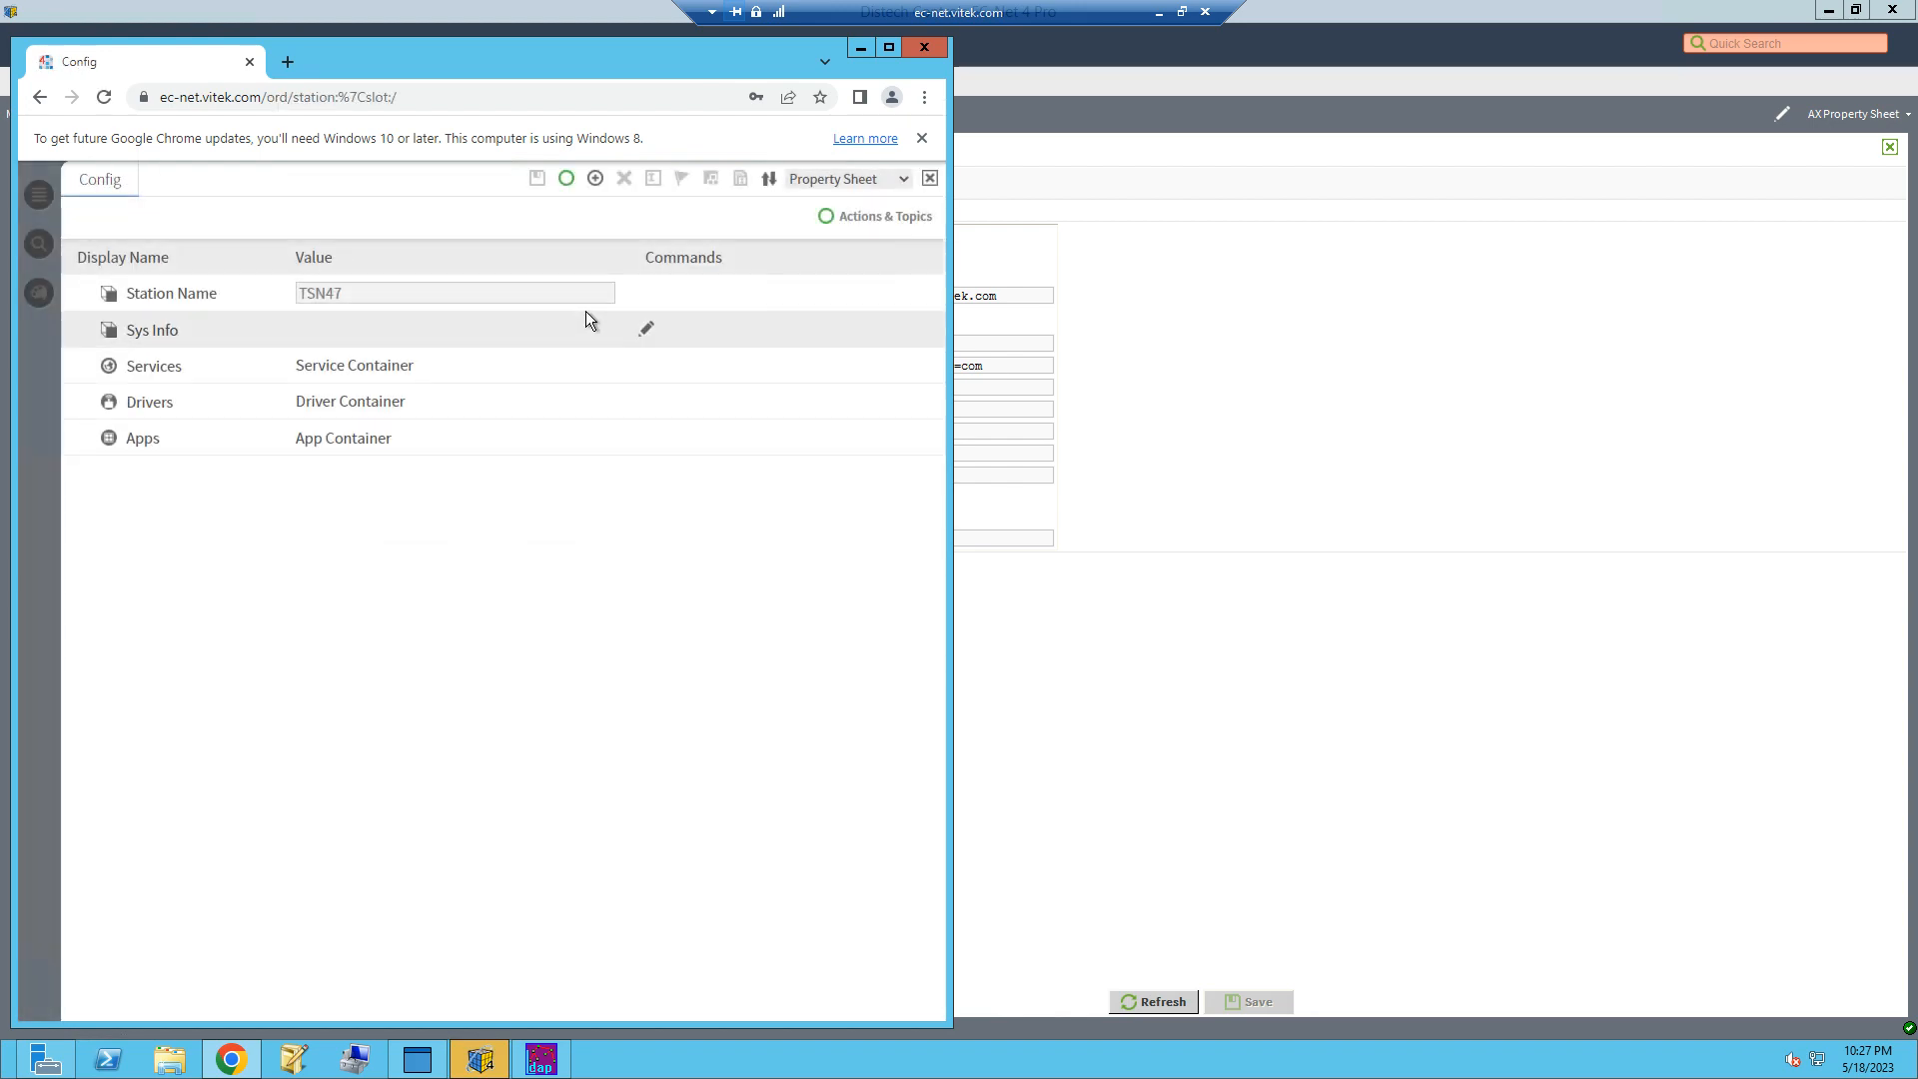
Step: Switch to Workbench, open the station's CertManagerService and approve the win-mp029pco3qu:636 certificate among the allowed hosts
left_click(1309, 476)
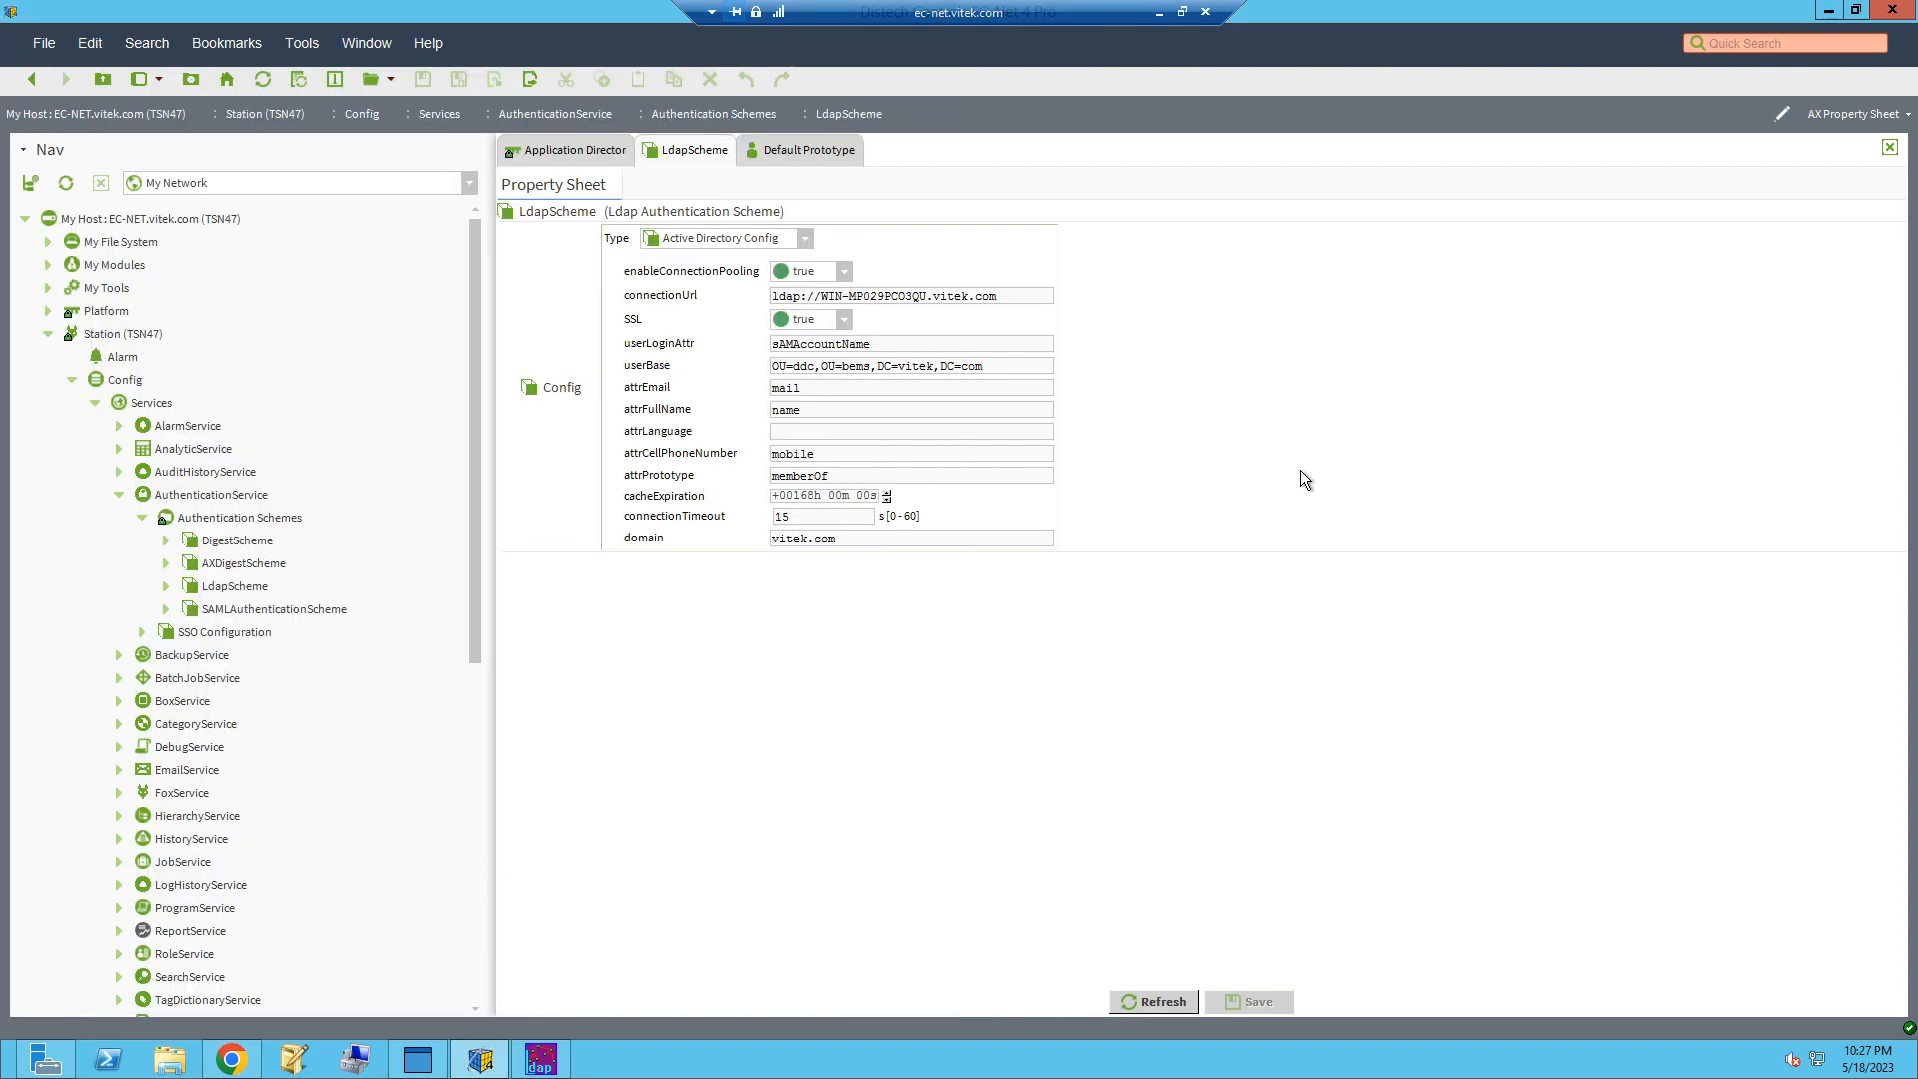
left_click(780, 155)
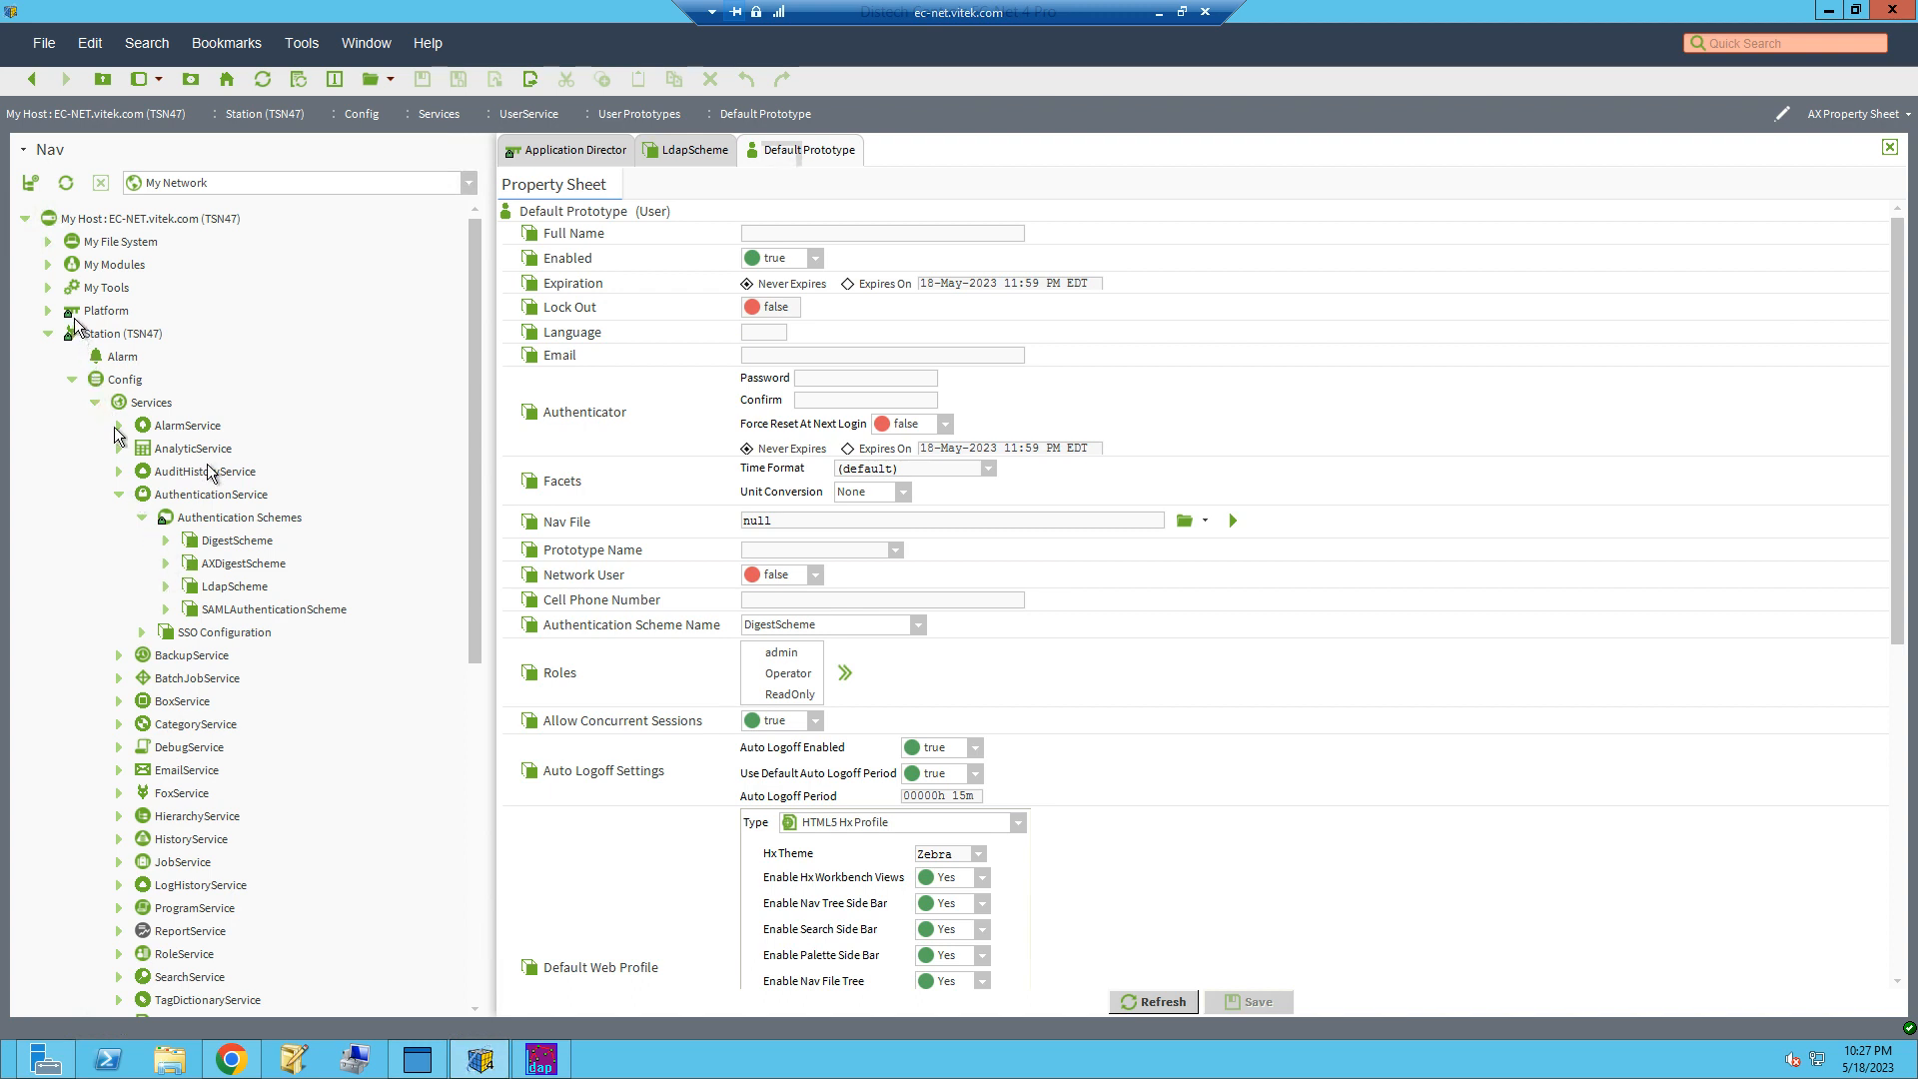
scroll(110, 579, "down", 8)
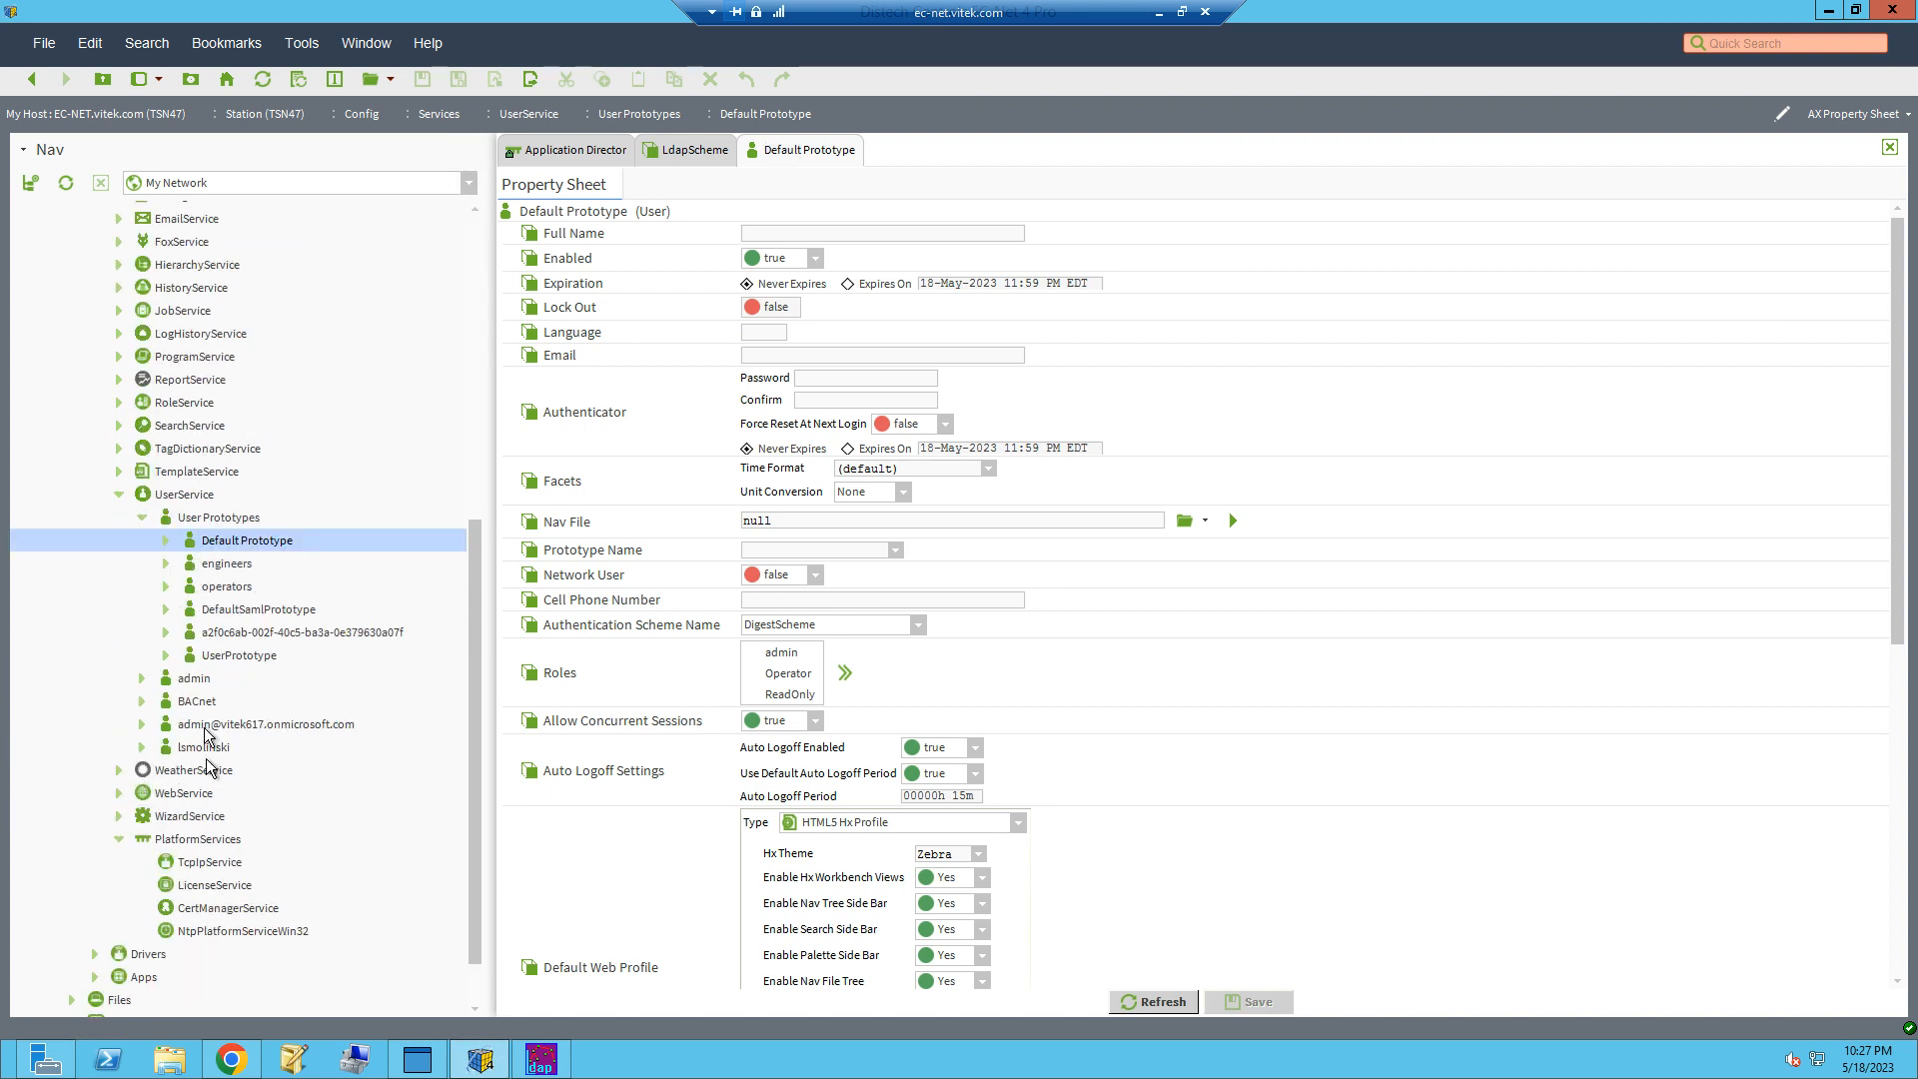
double_click(196, 907)
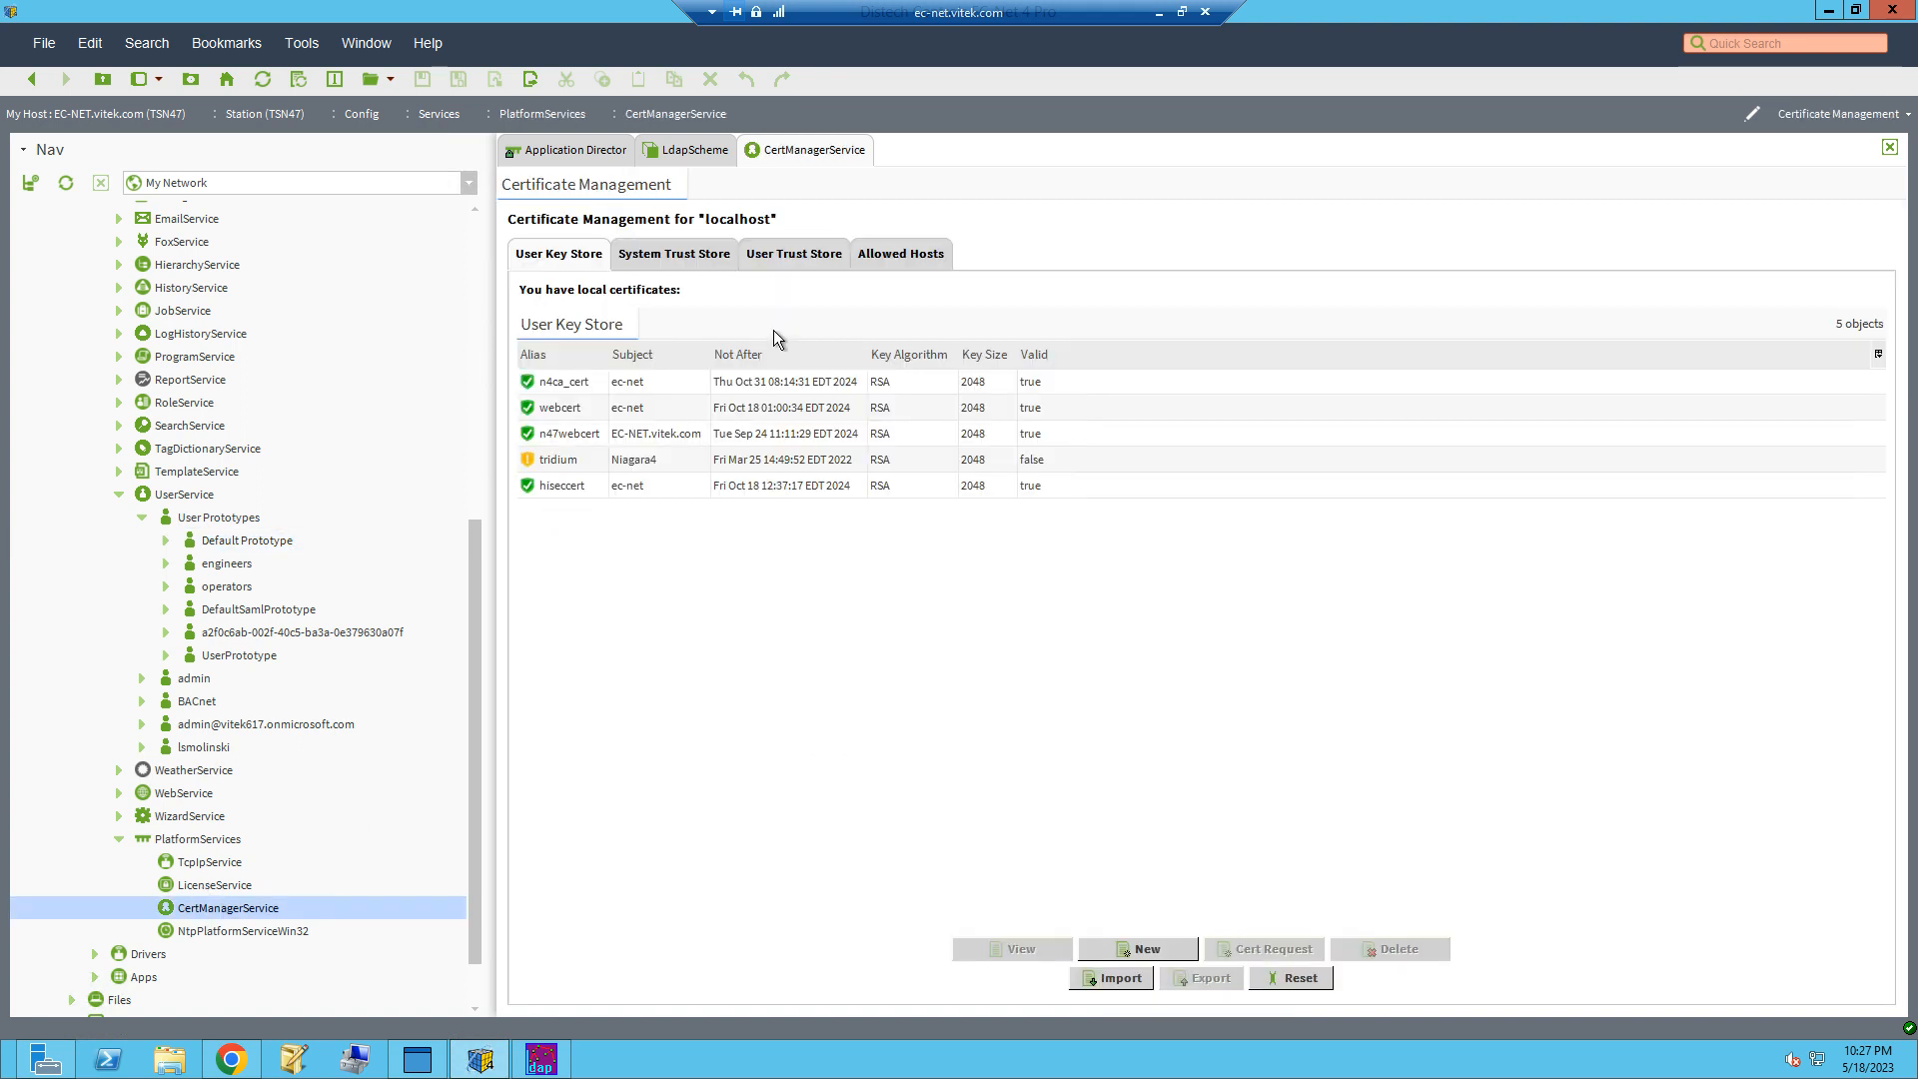
left_click(899, 254)
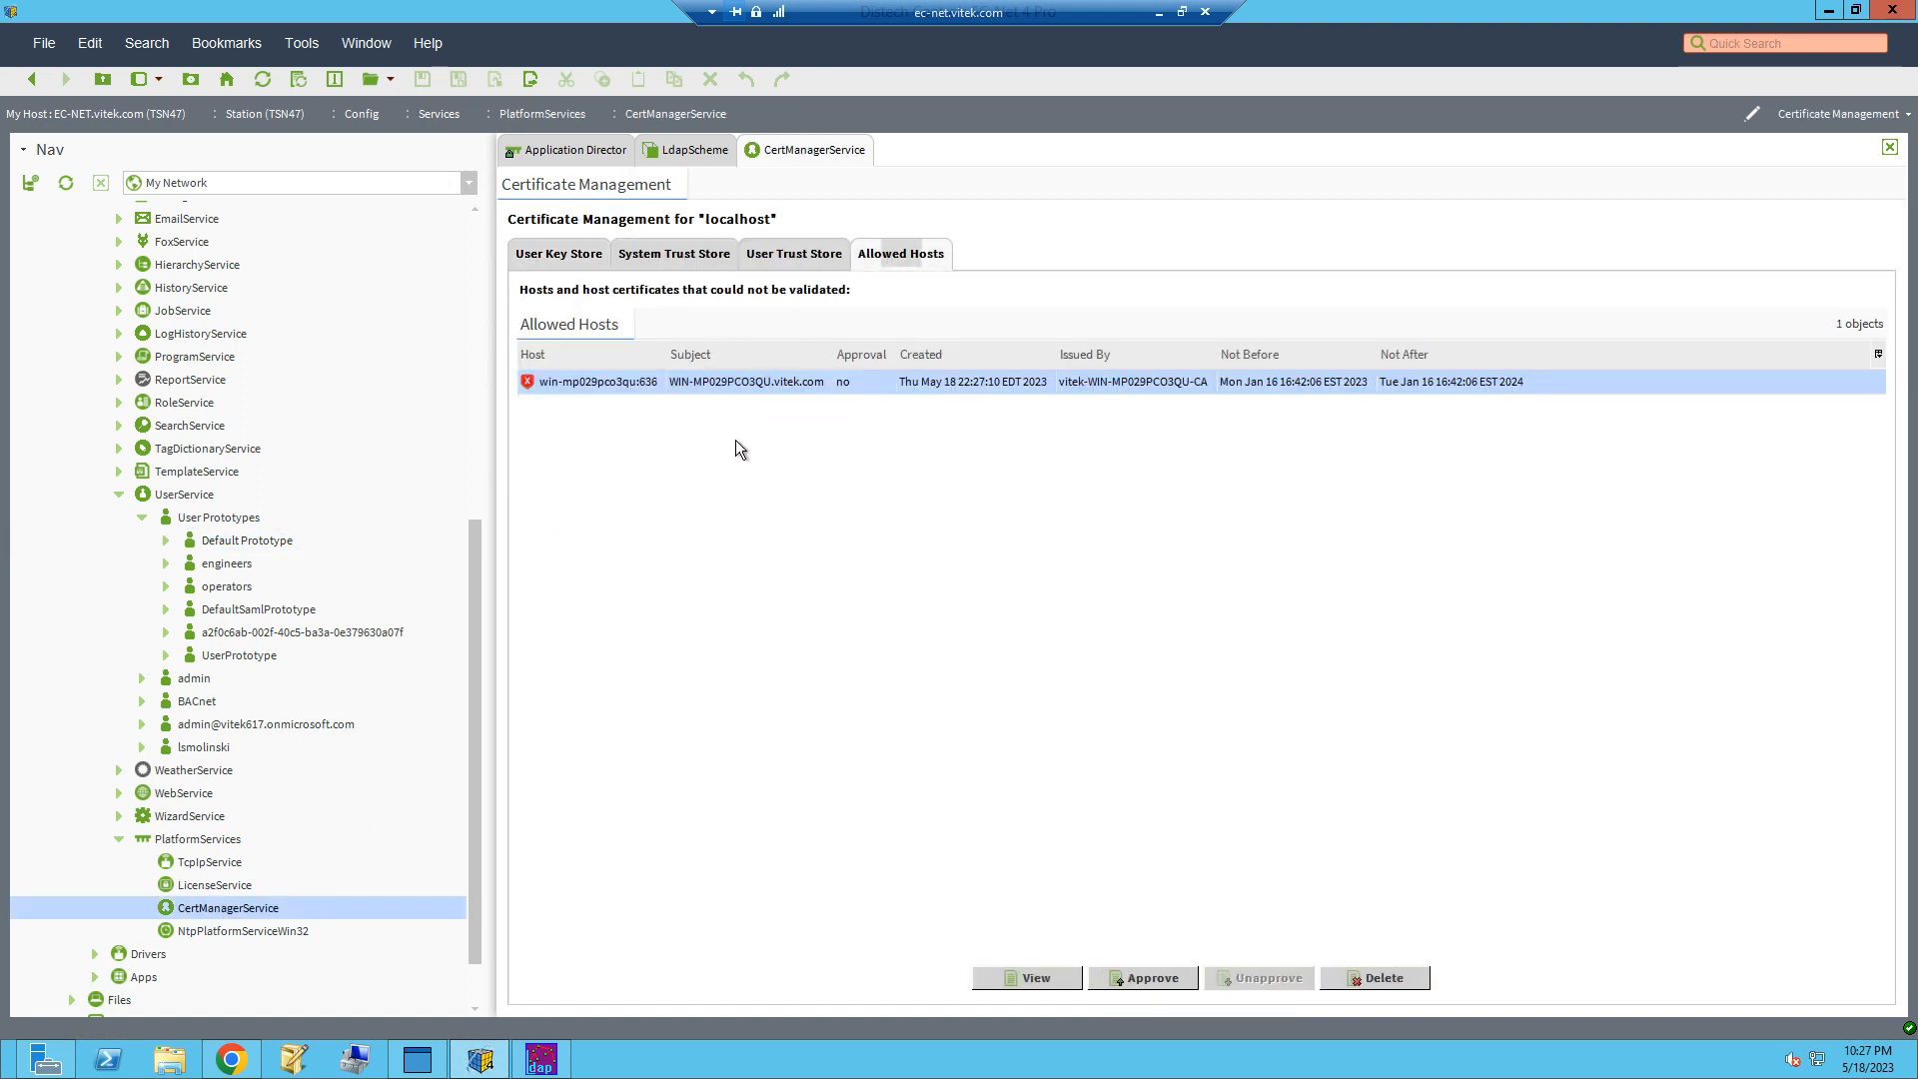
left_click(937, 388)
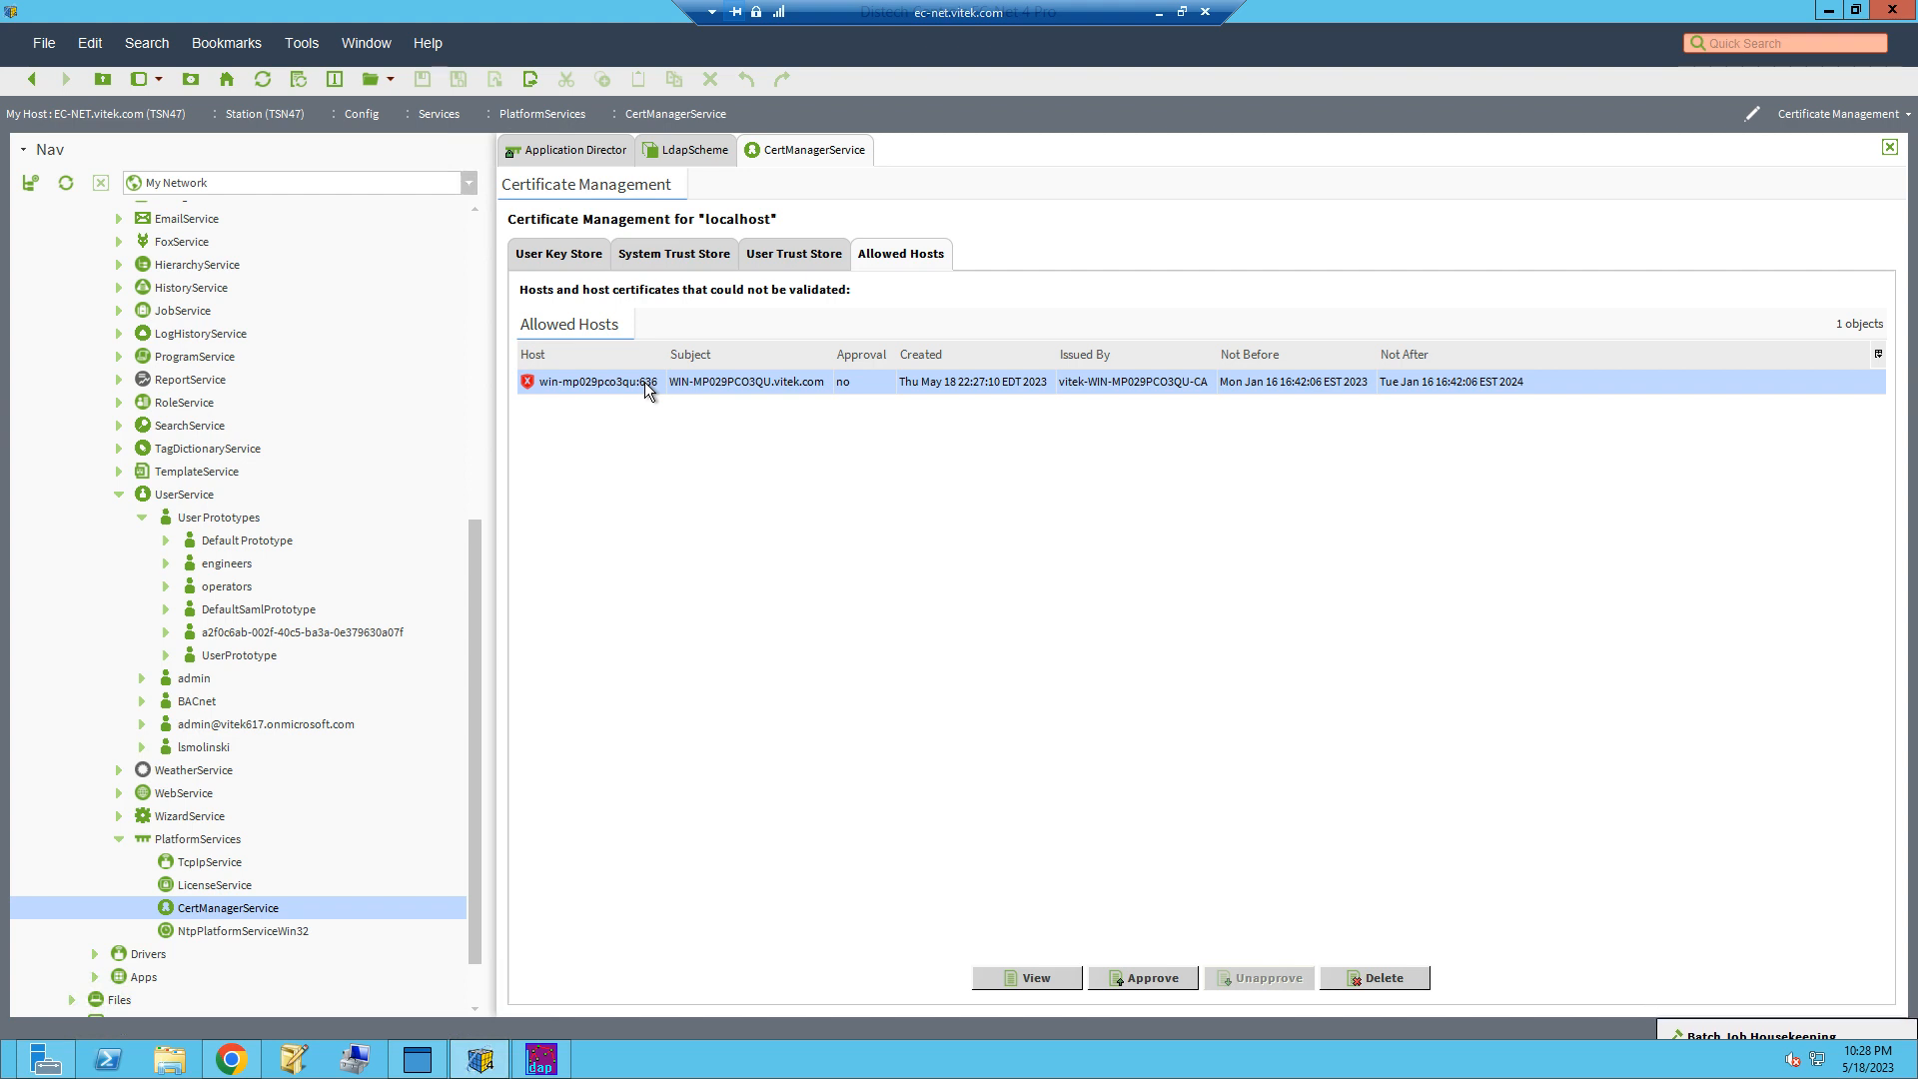
left_click(1142, 977)
left_click(931, 550)
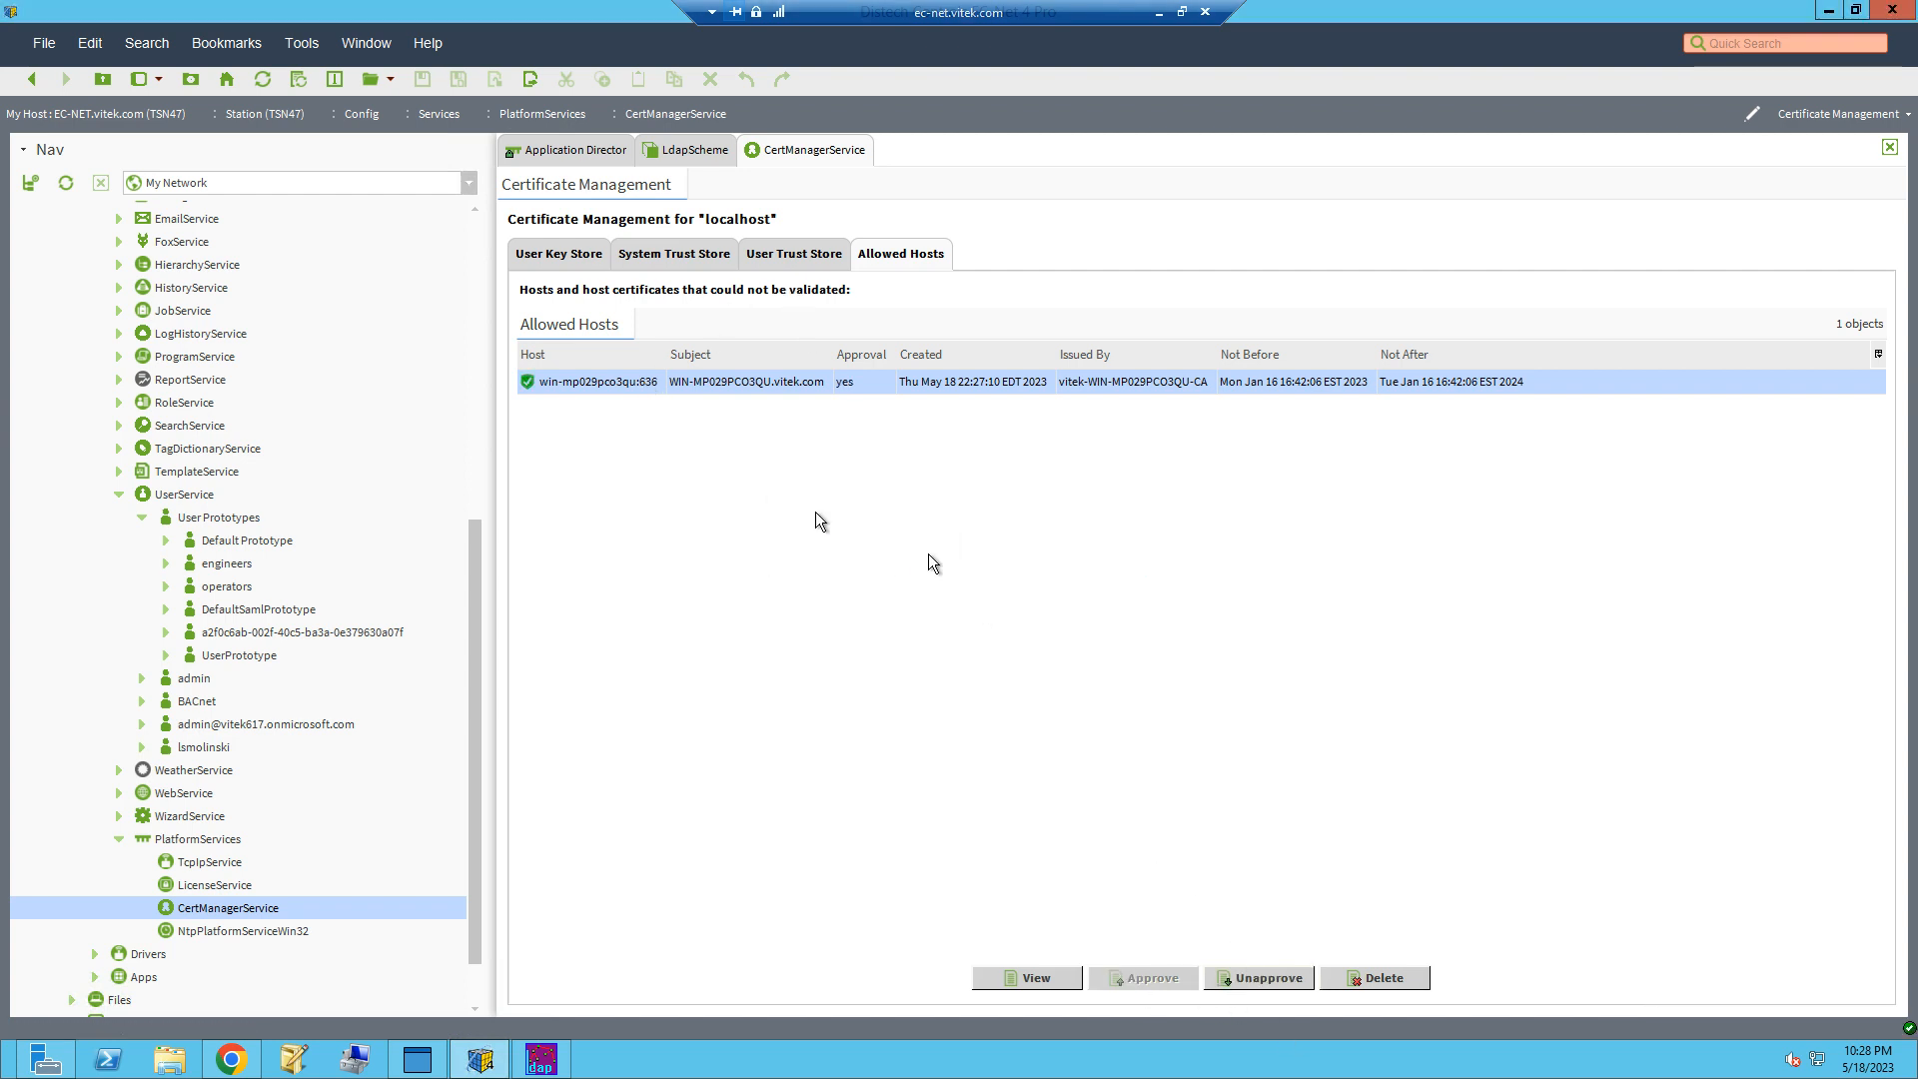
Step: Return to the LdapScheme configuration, switch to Chrome and log off from the TSN47 station
left_click(683, 150)
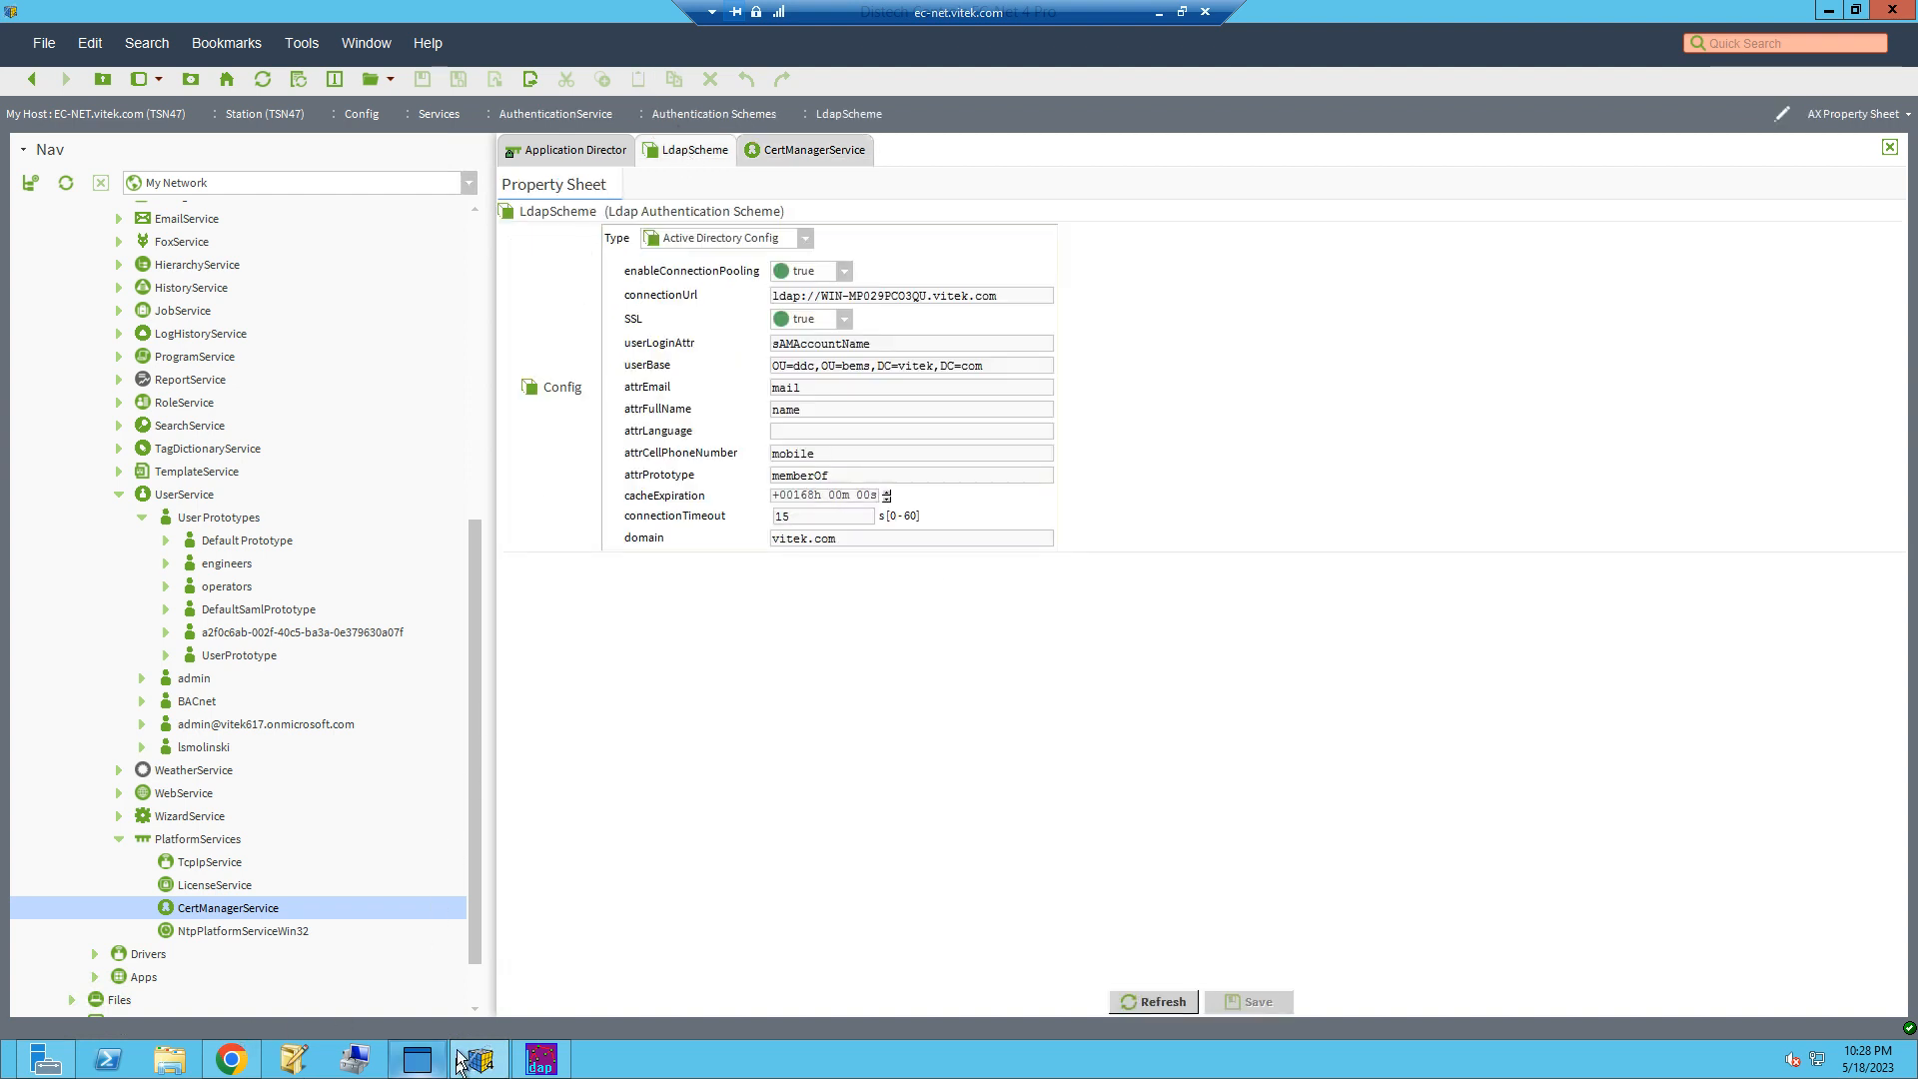
left_click(228, 1059)
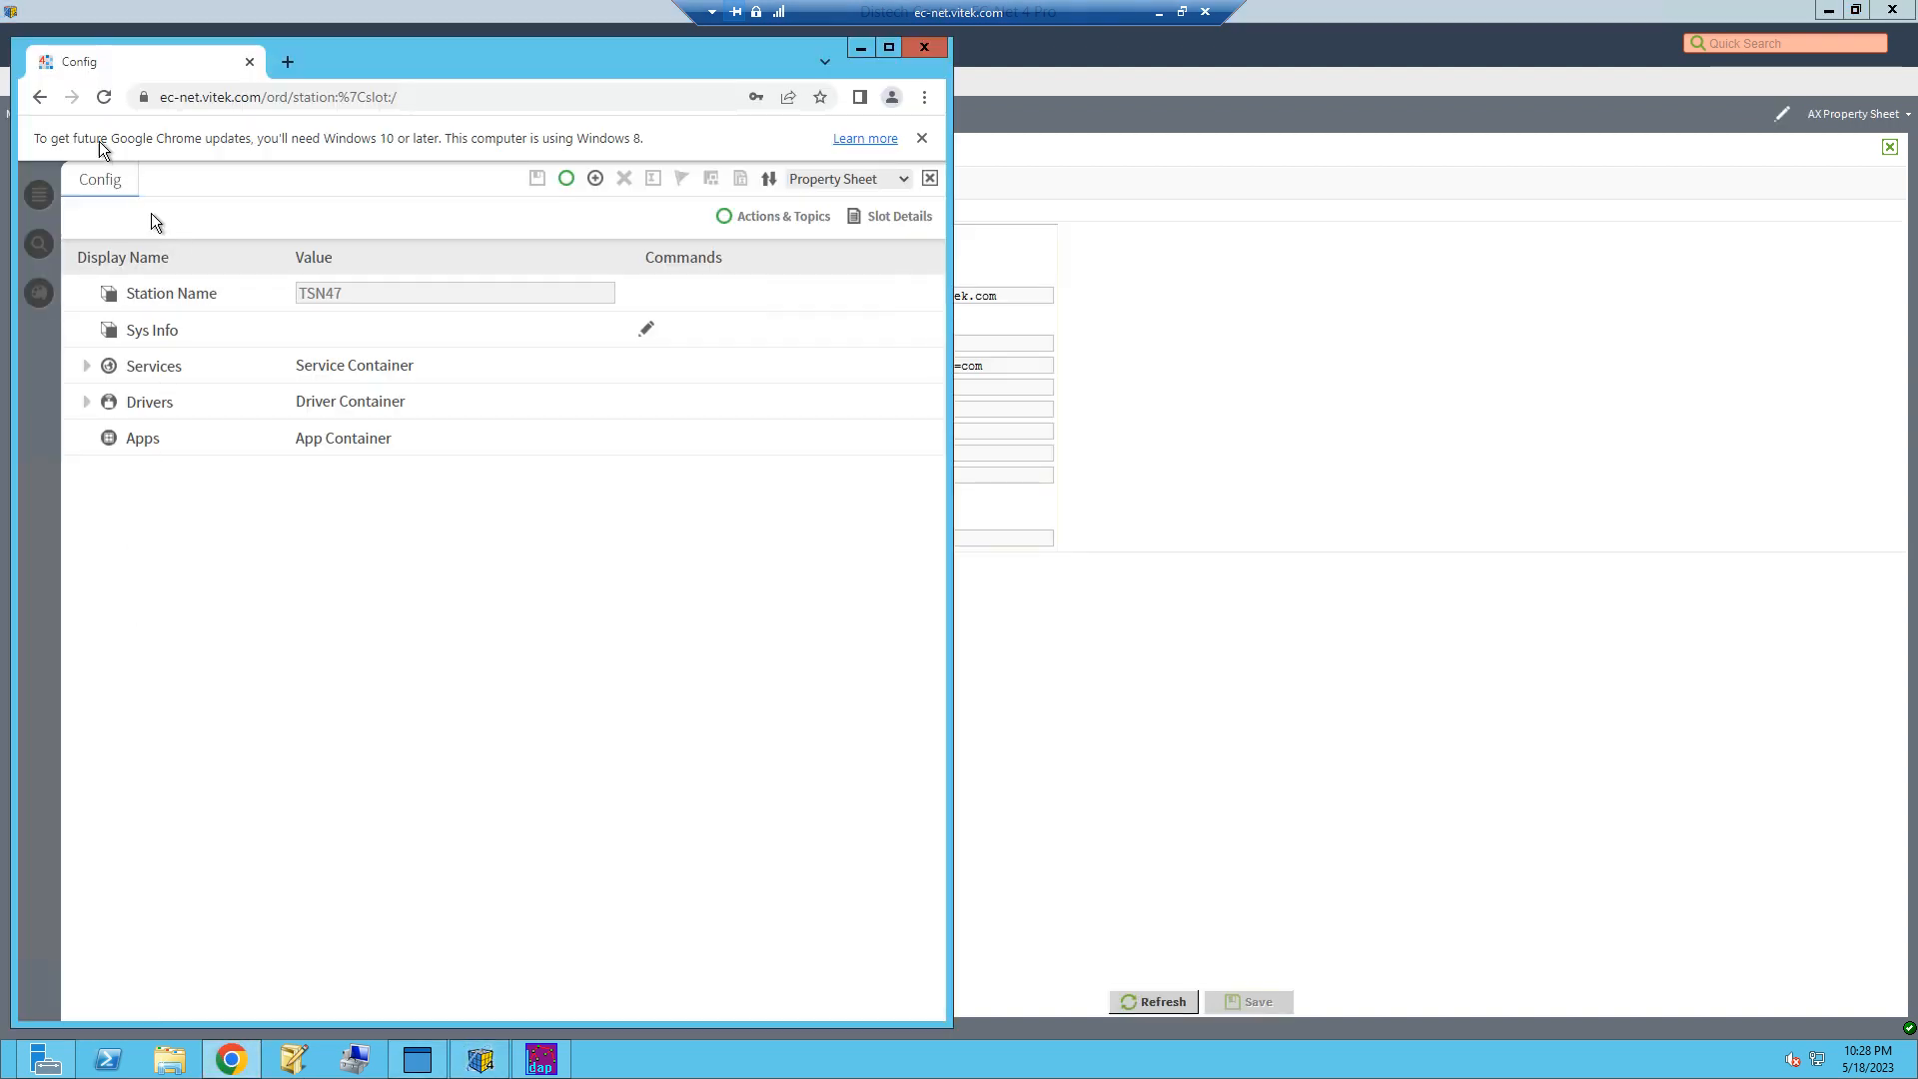
left_click(931, 179)
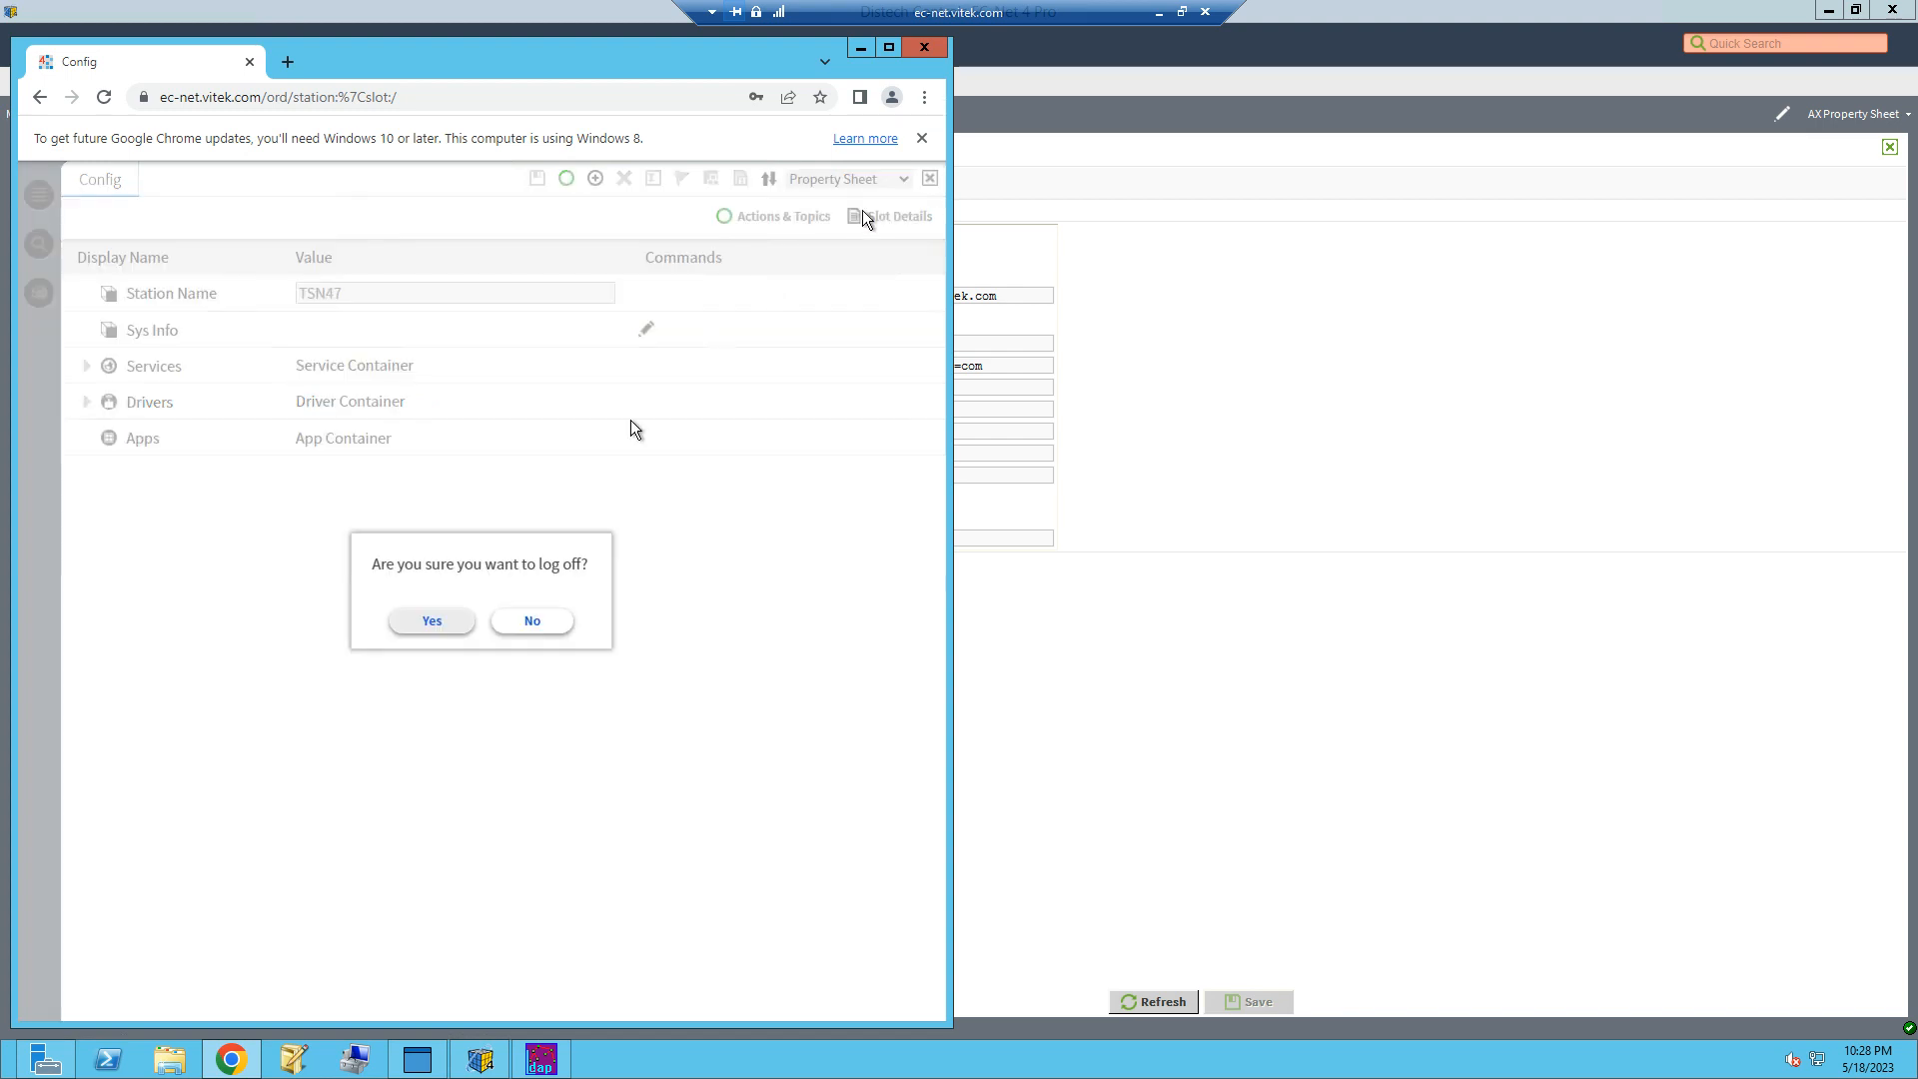
left_click(429, 629)
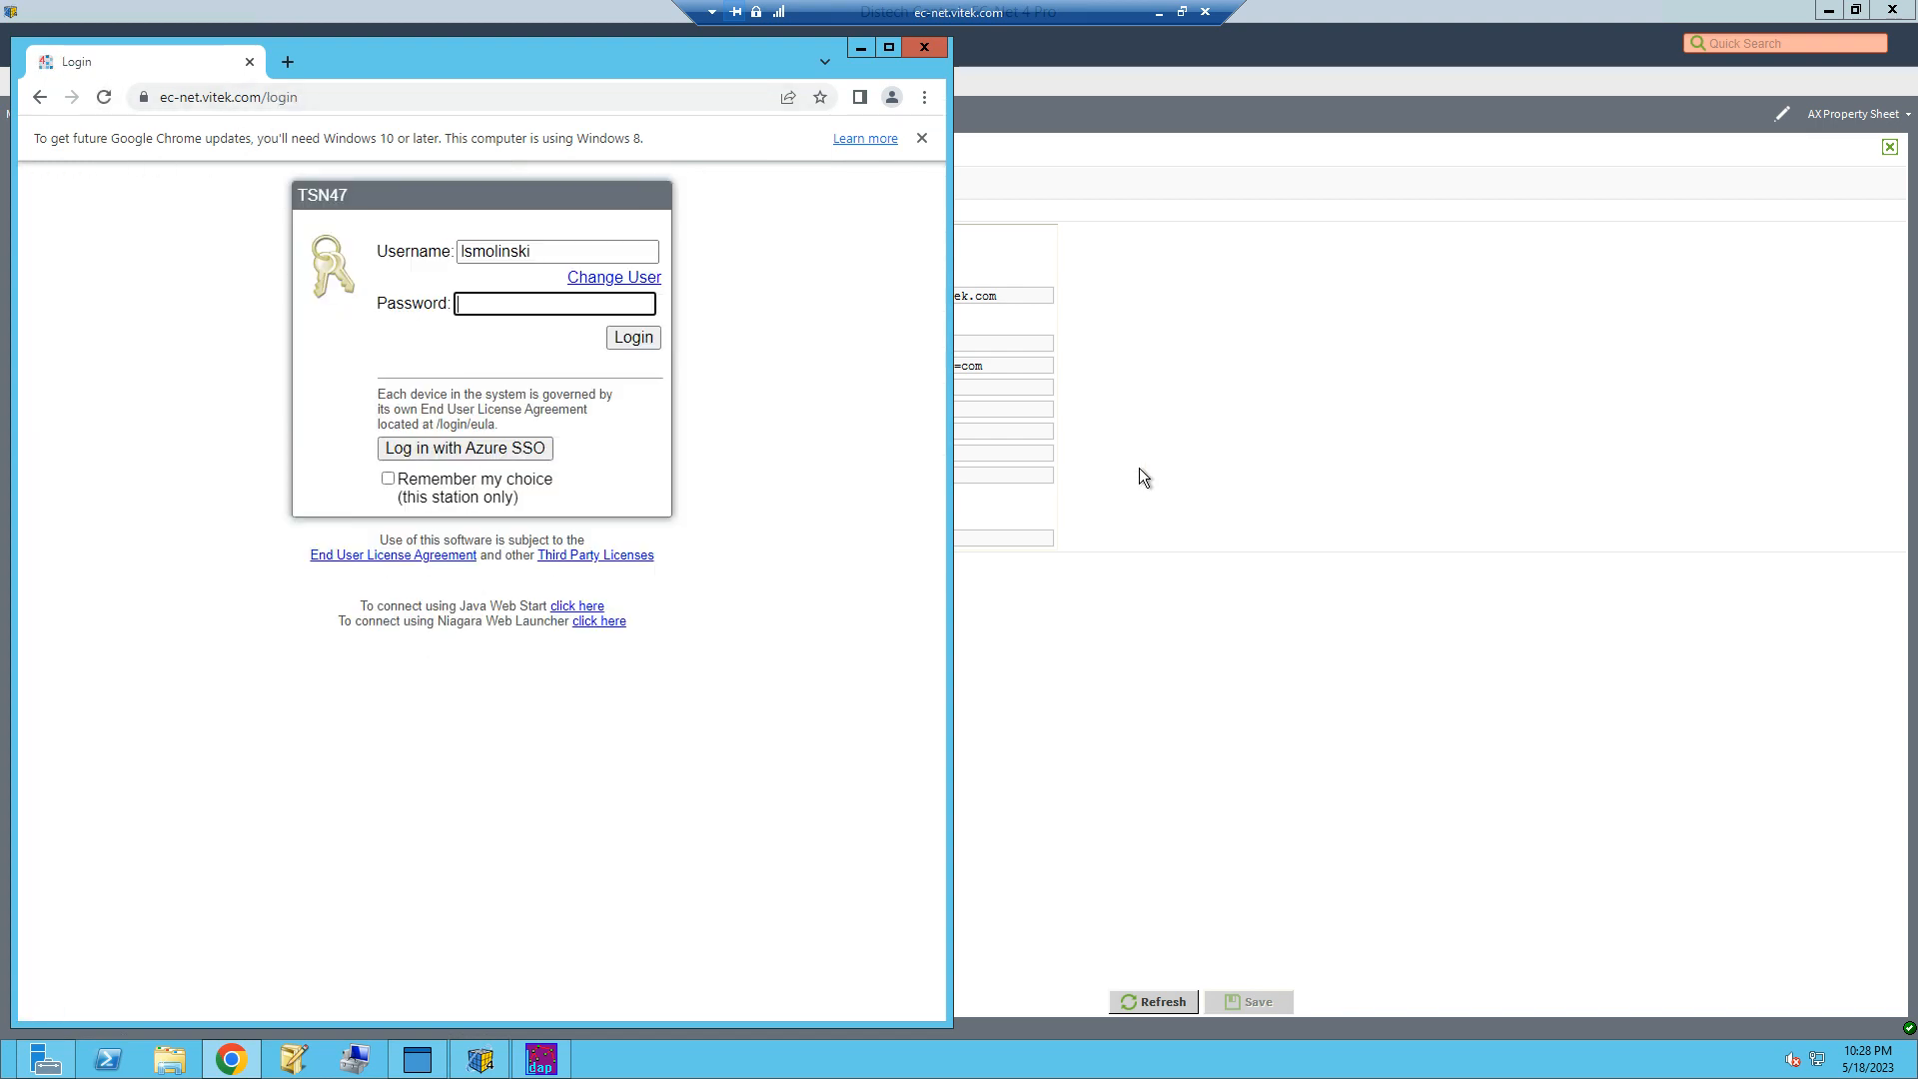
Step: Switch to Workbench and set the LdapScheme configuration type to Ldap V3 Config
left_click(1244, 471)
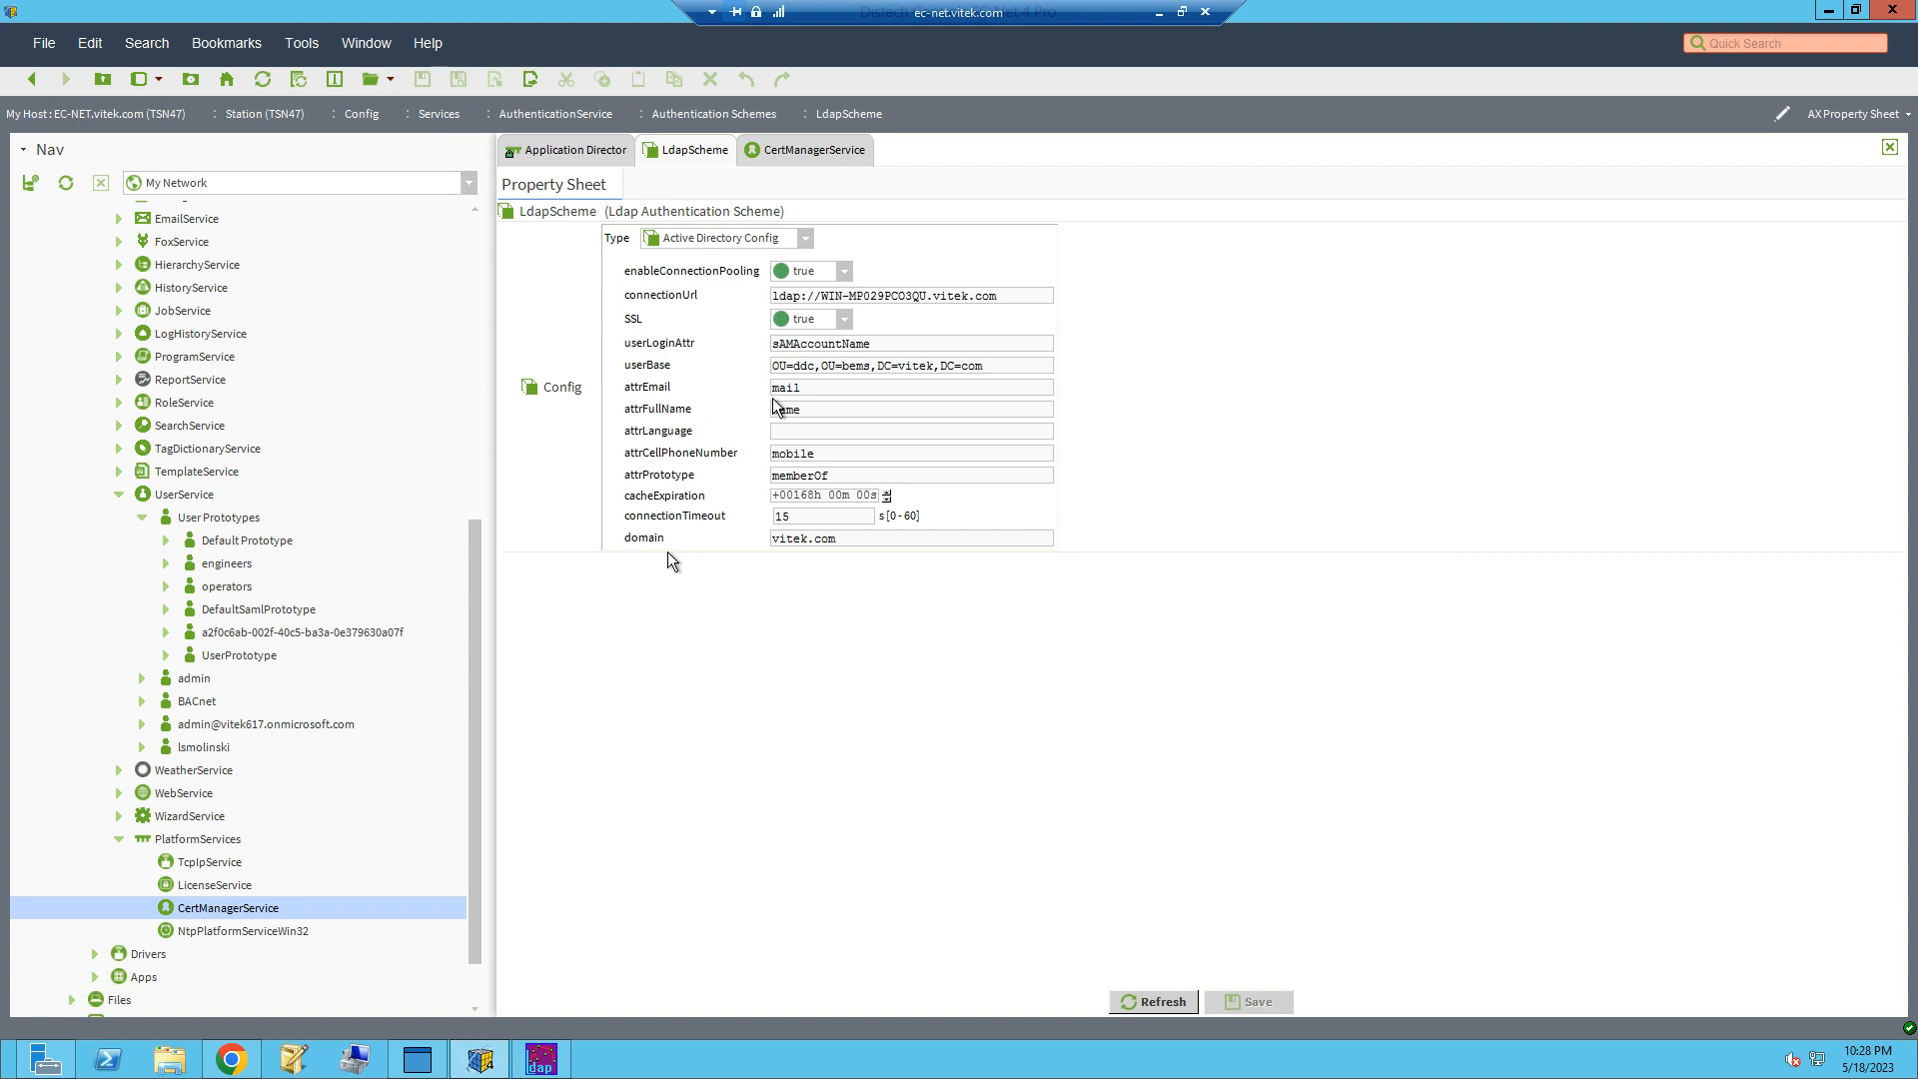
left_click(743, 241)
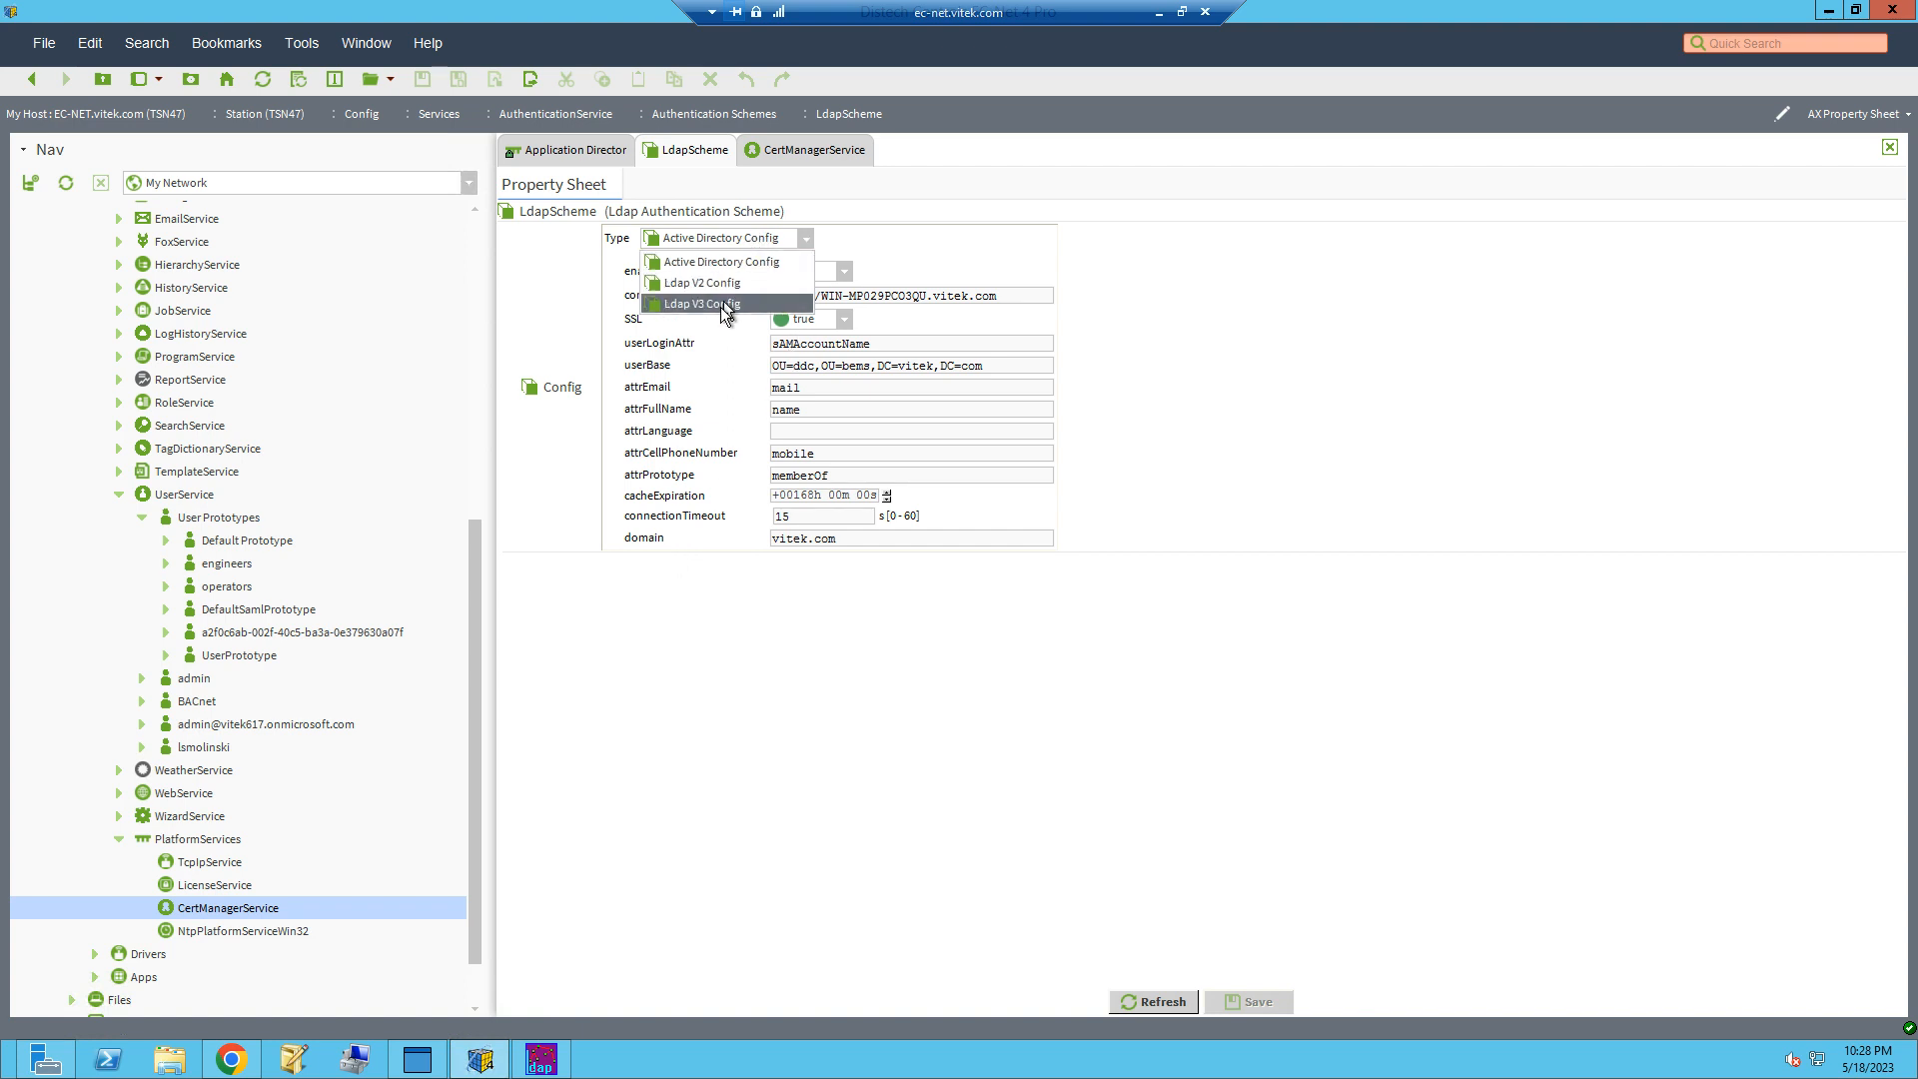
left_click(718, 302)
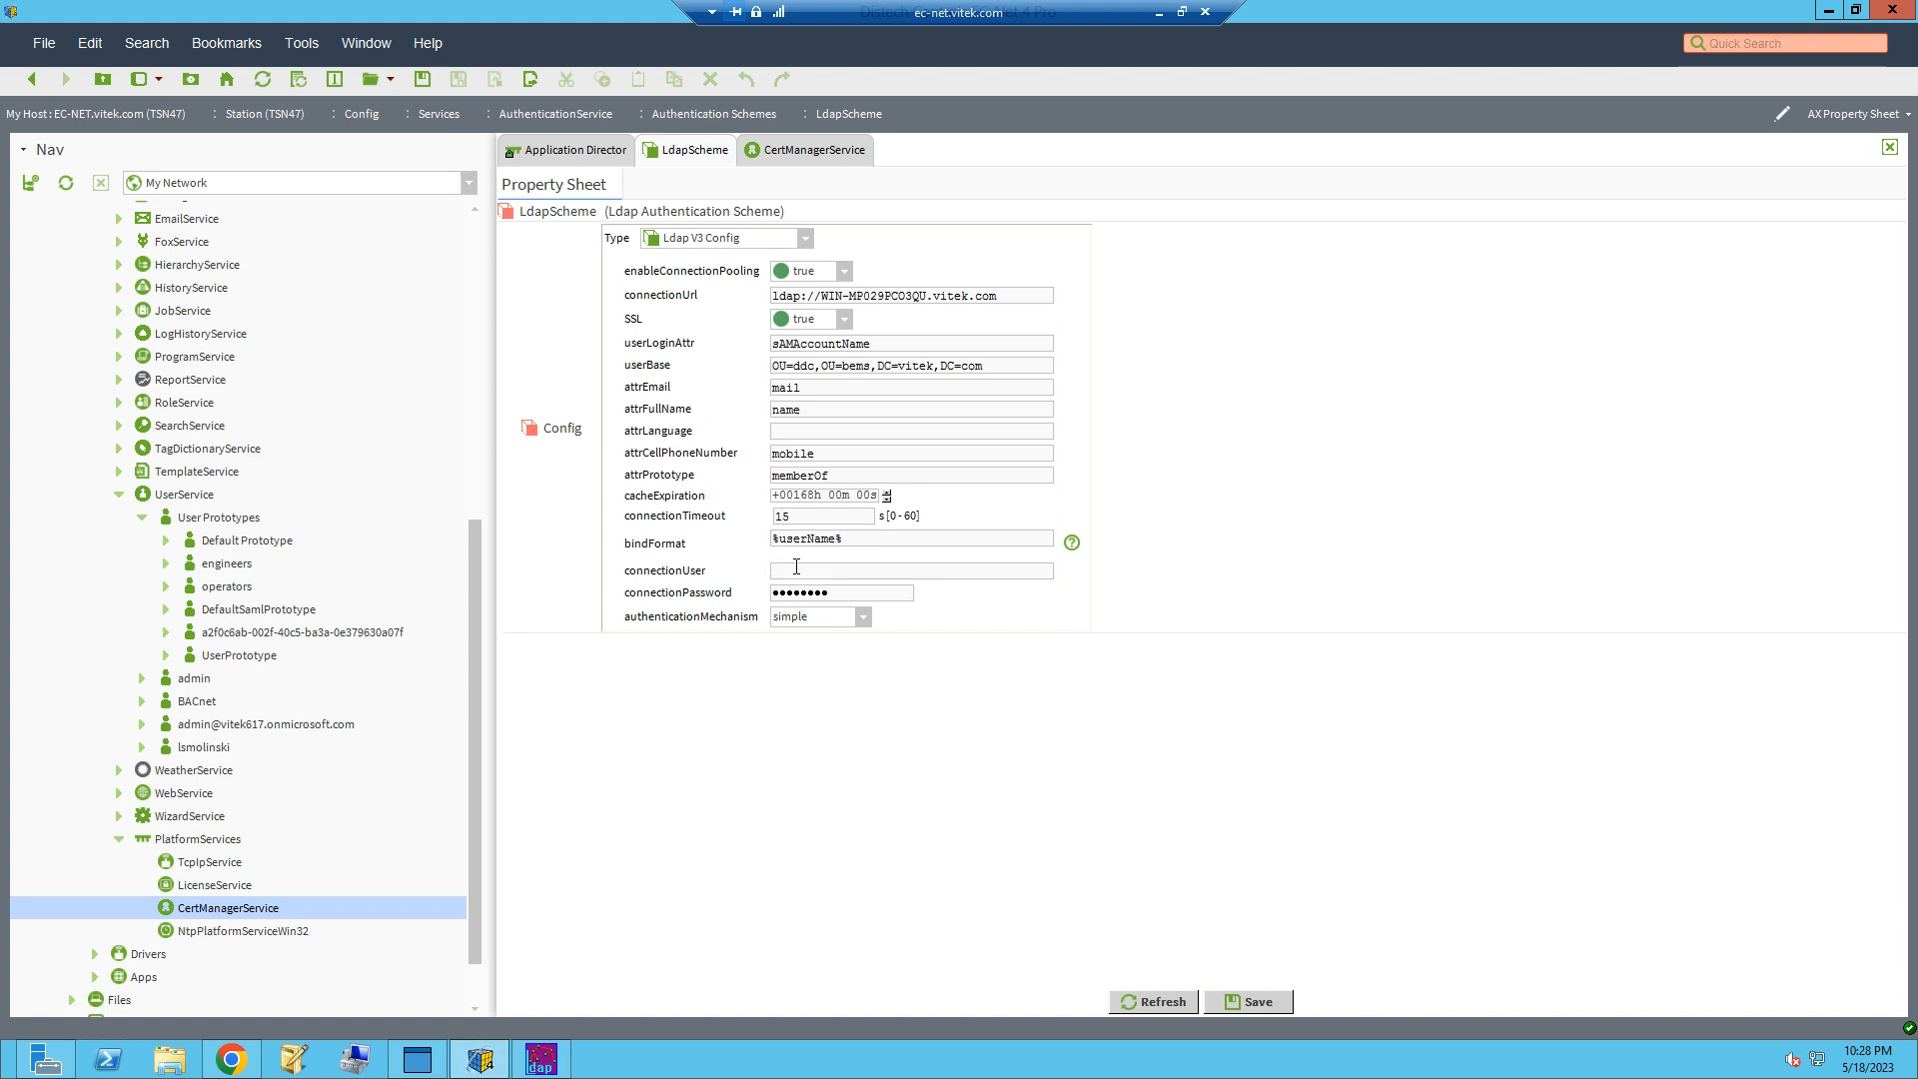
Step: Enter the connection user's login name and the connectionPassword in the Ldap V3 configuration
key("Tab")
Step: Set authenticationMechanism to DIGEST-MD5 and save the LdapScheme configuration
left_click(848, 619)
left_click(817, 703)
left_click_drag(872, 571, 748, 585)
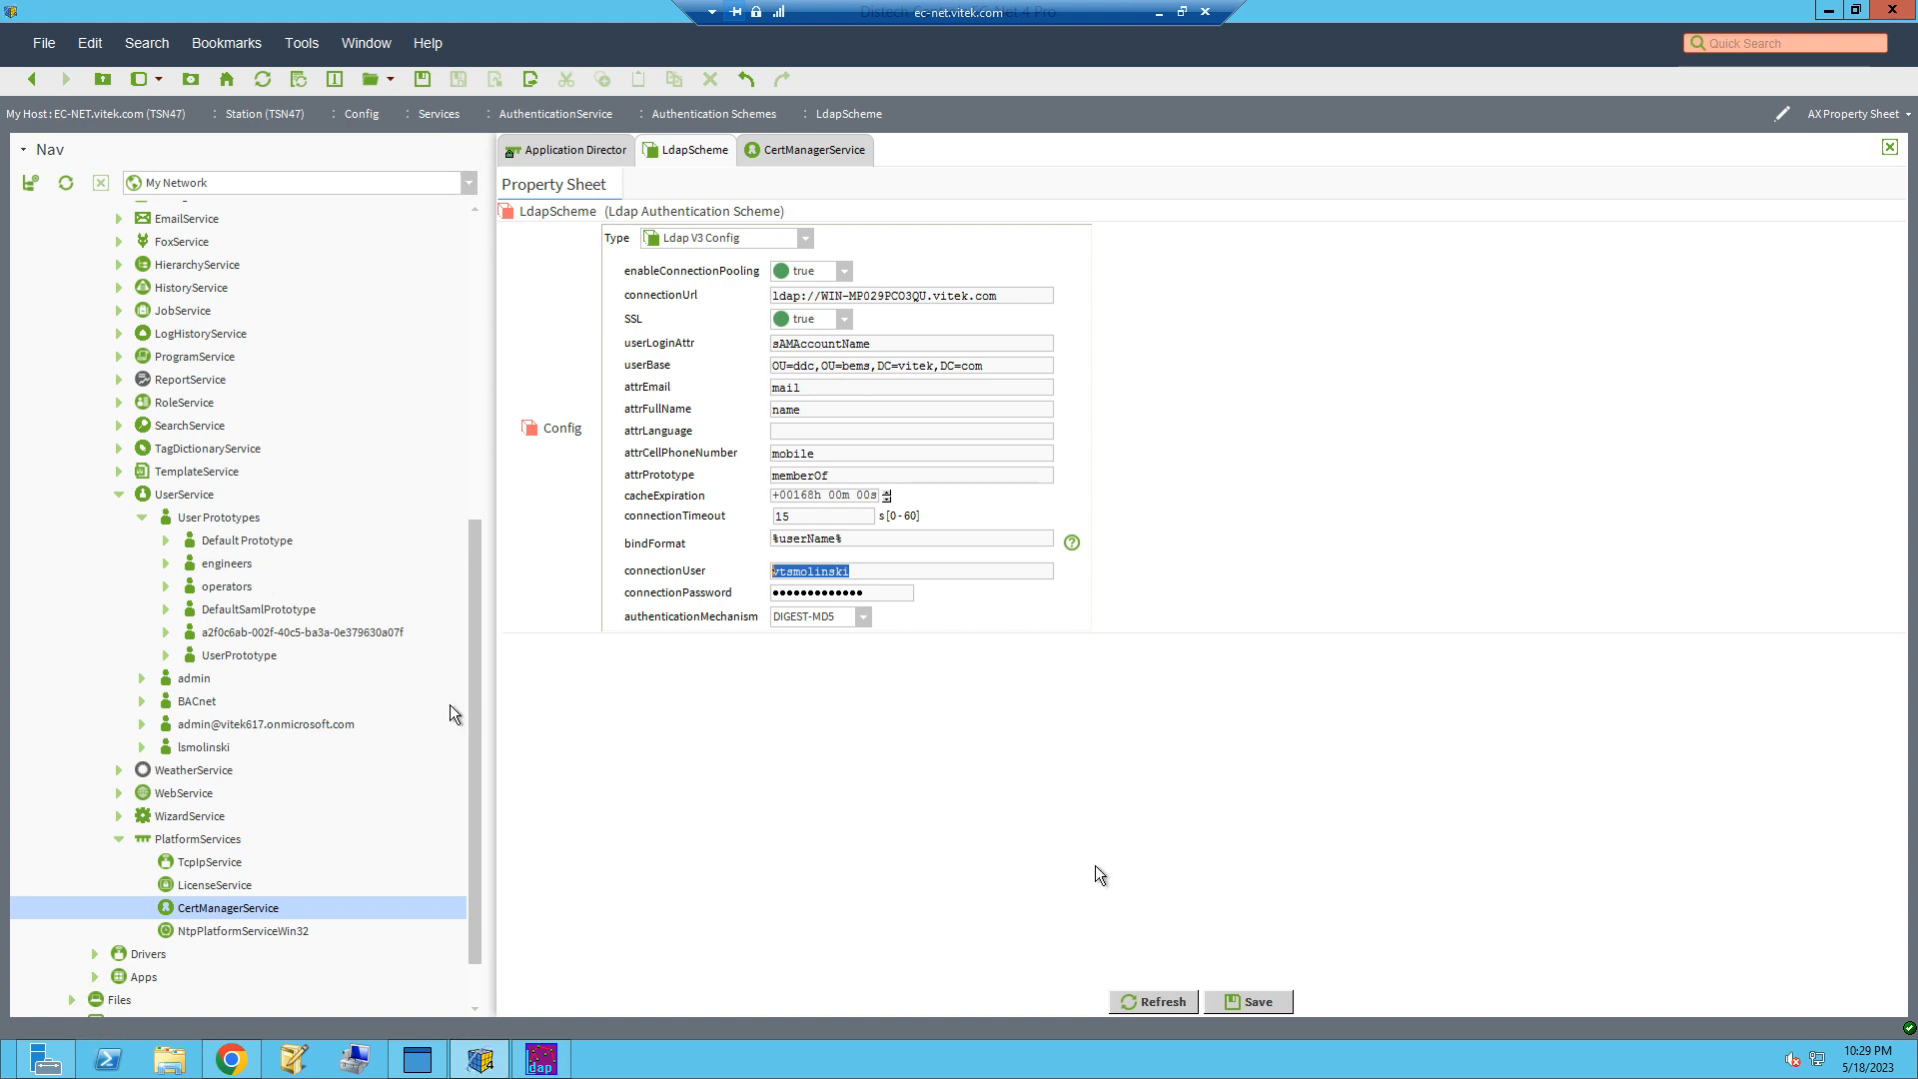
left_click(1246, 1001)
Step: Check the allowed hosts in CertManagerService, switch to Chrome and log in to the station with the domain user's password
left_click(788, 152)
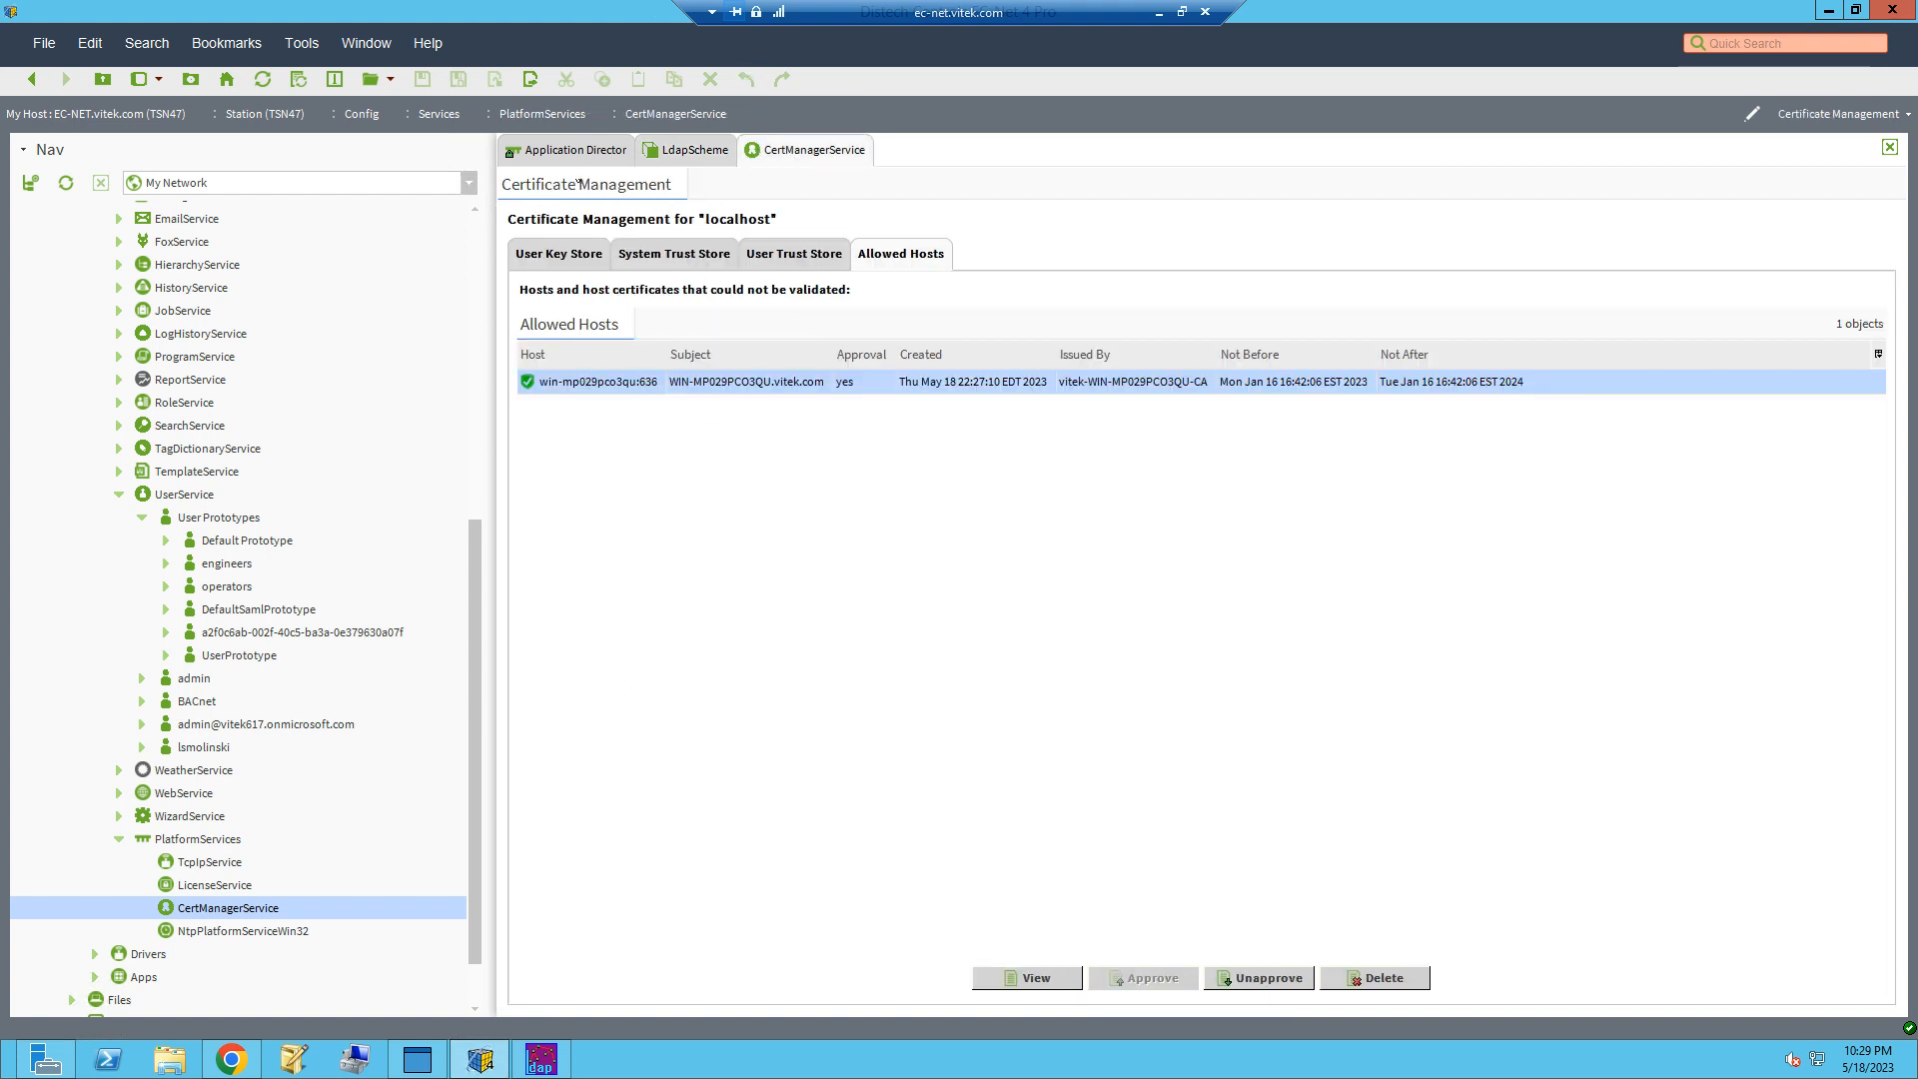
left_click(231, 1055)
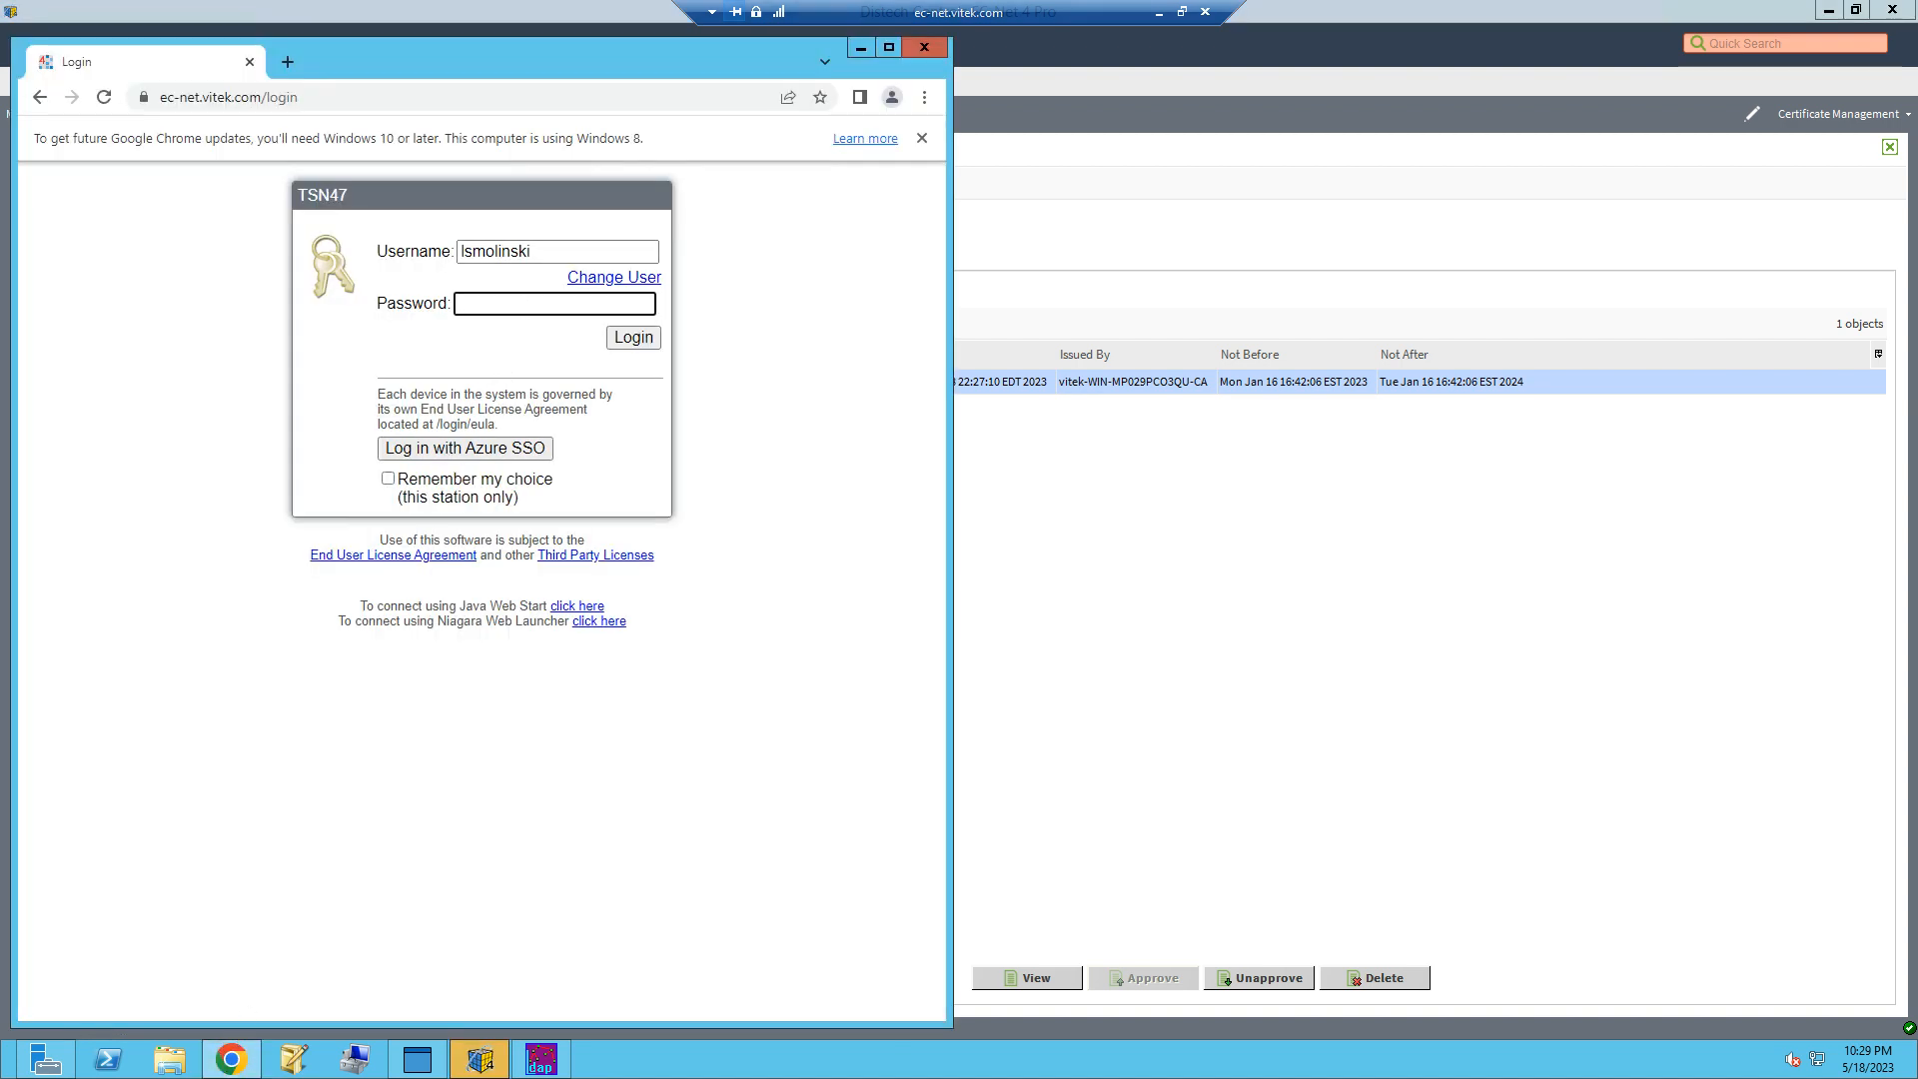
type("••••••••••")
key("Return")
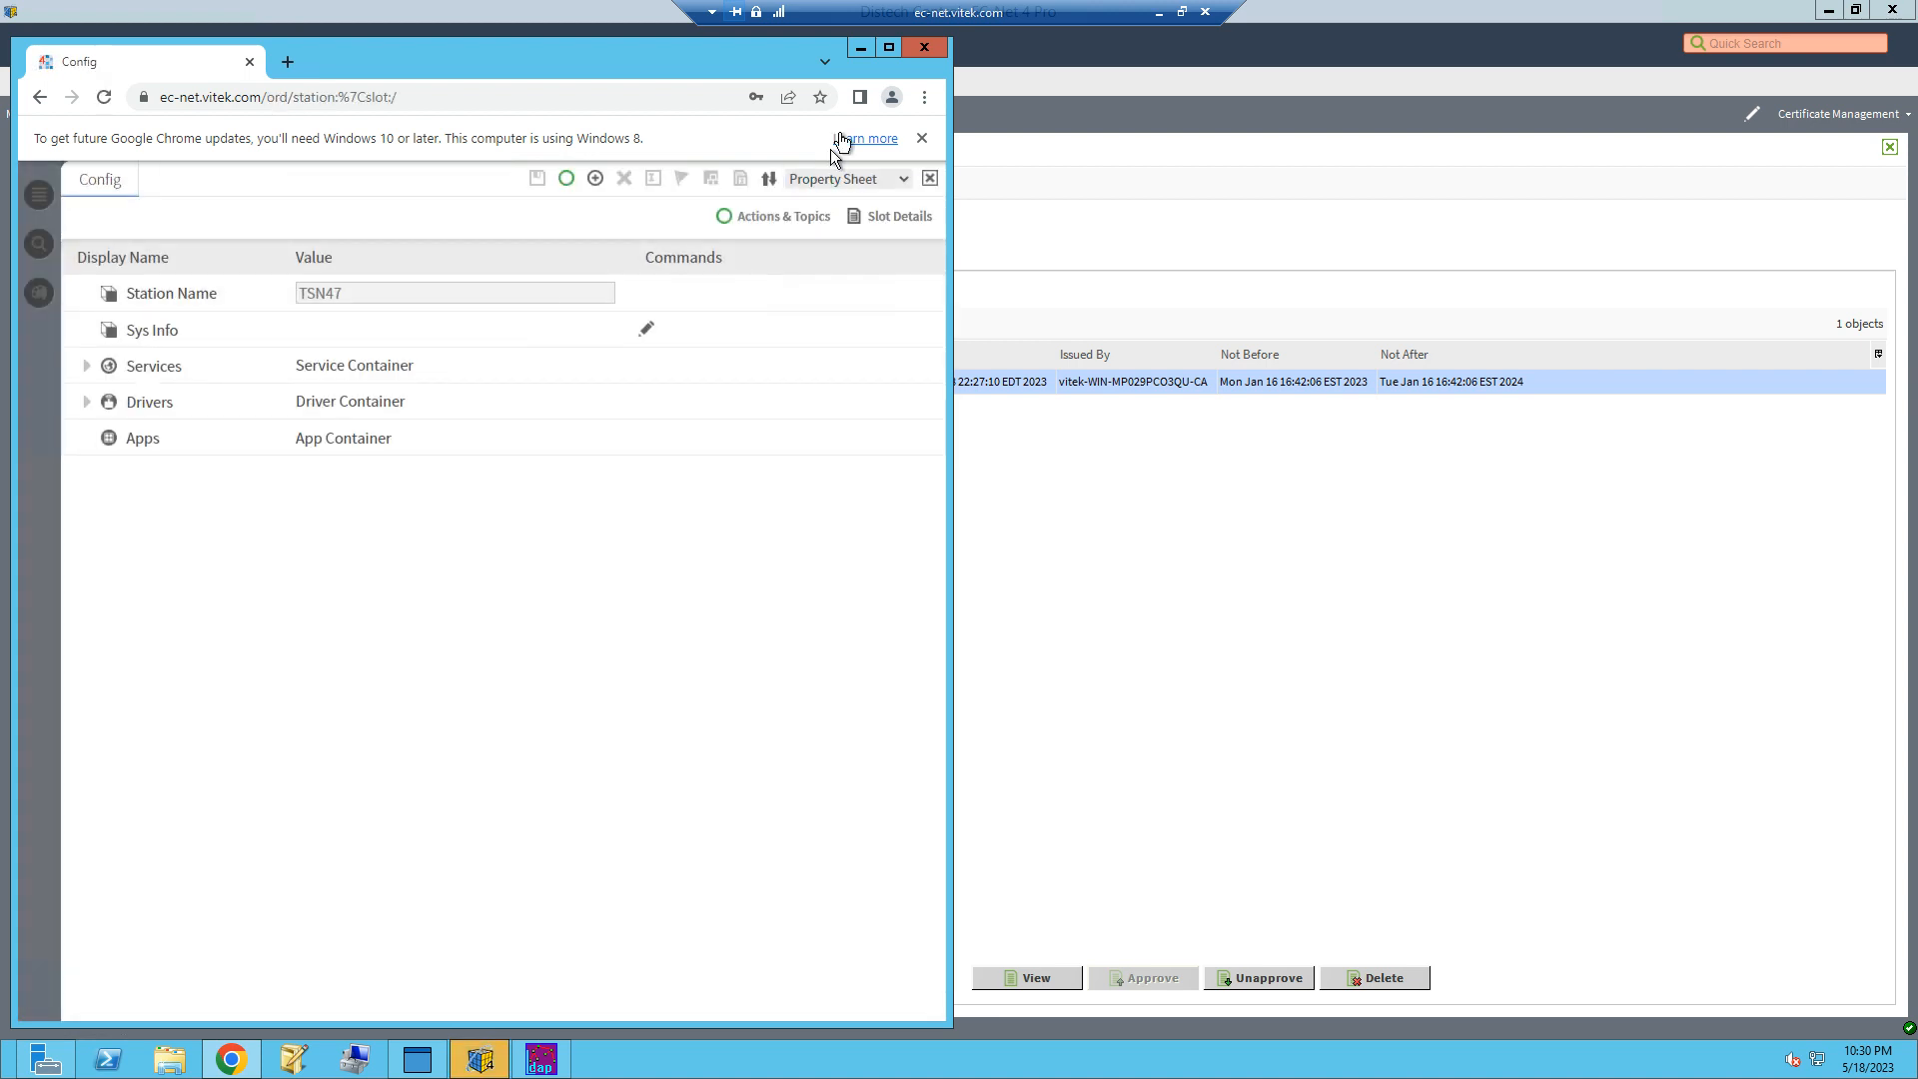
Step: Minimize Chrome and examine the userBase and connectionUrl values in the LdapScheme configuration
left_click(861, 48)
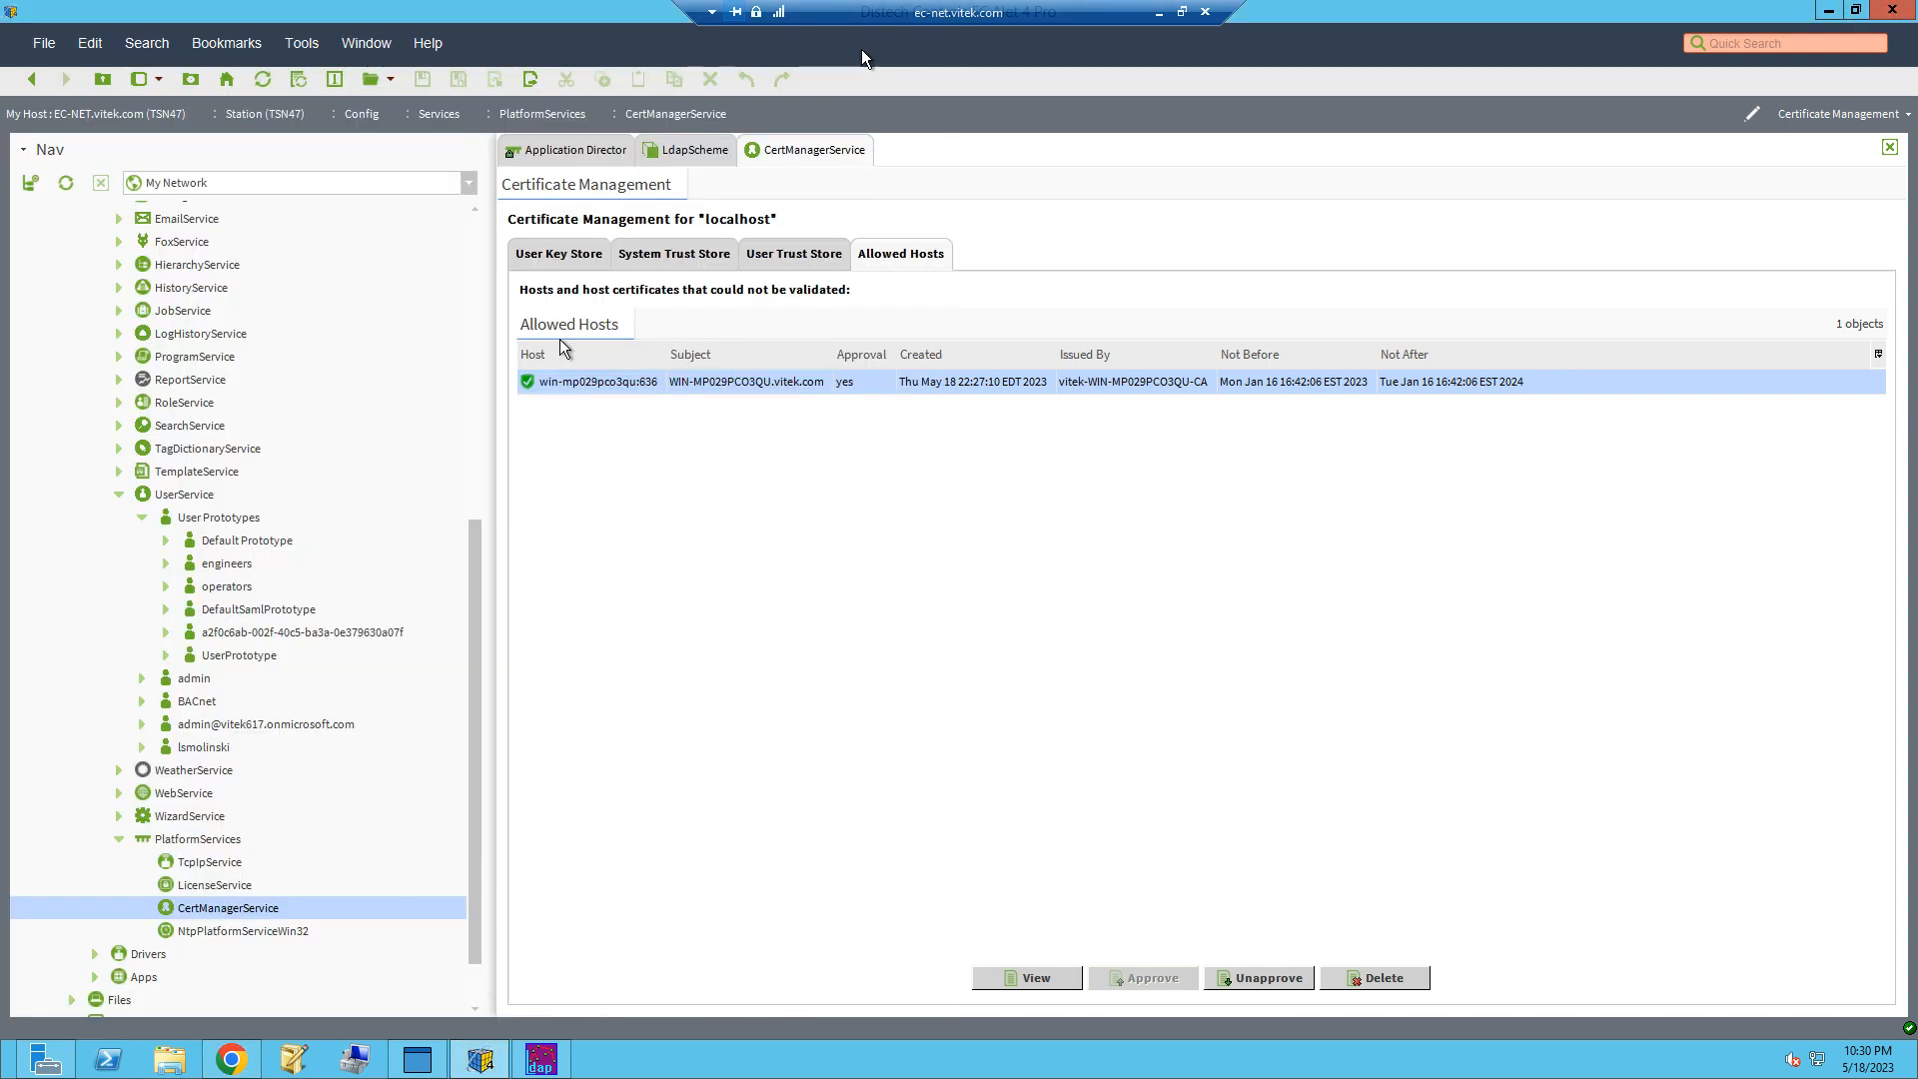
left_click(694, 151)
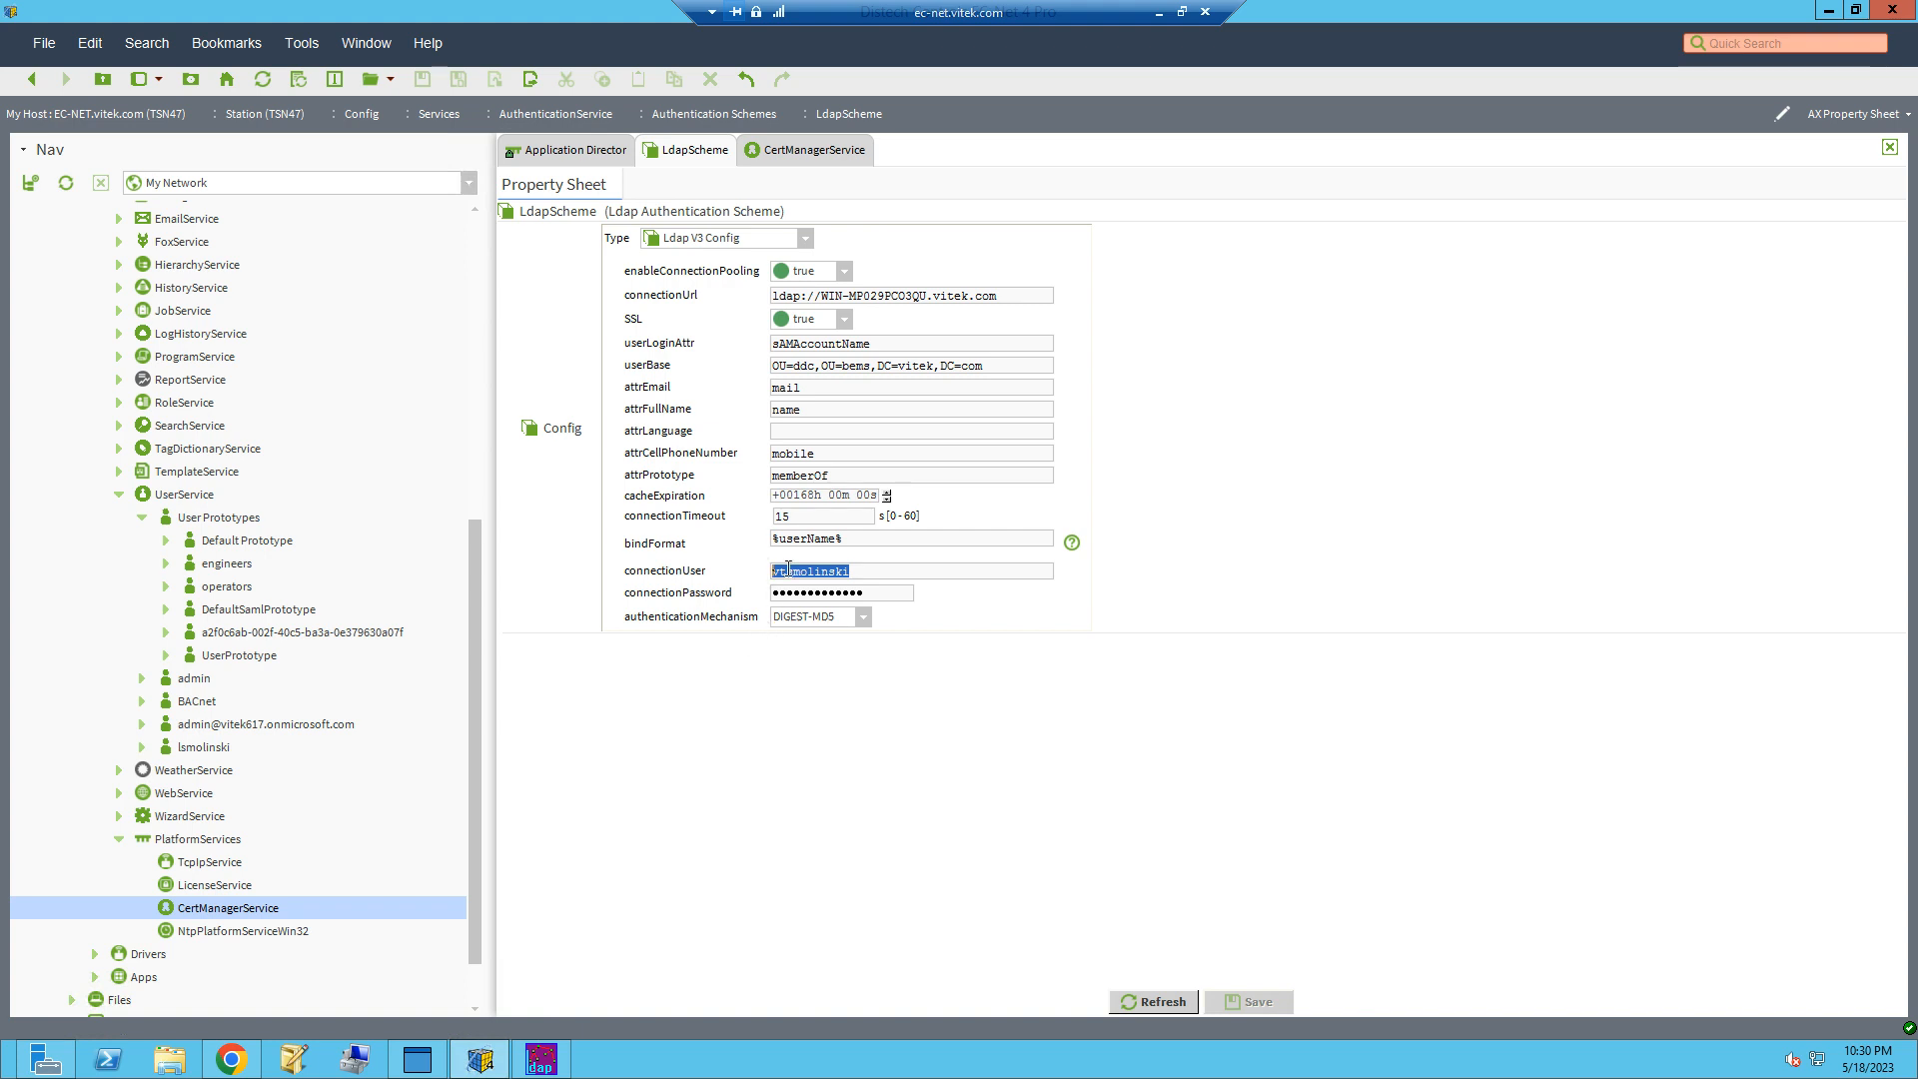
left_click_drag(979, 366, 765, 369)
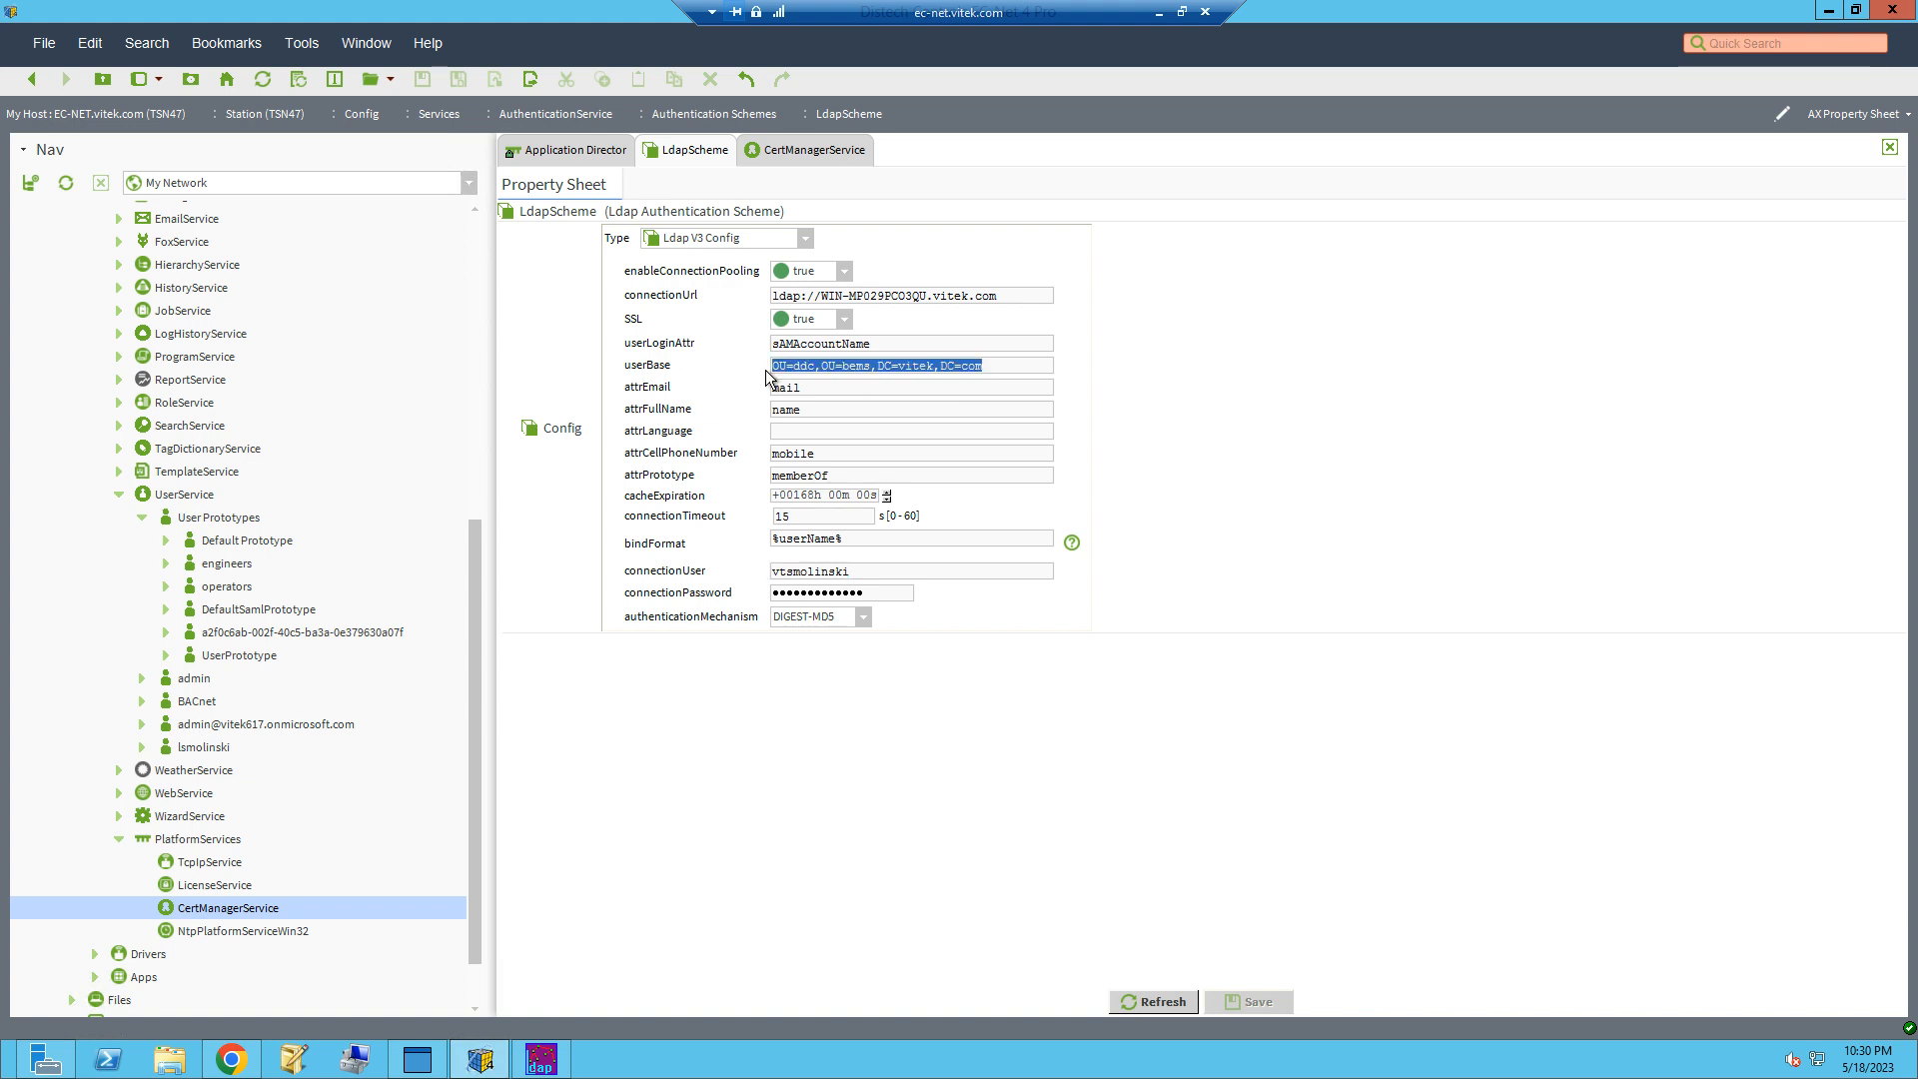
left_click_drag(1023, 302, 756, 307)
left_click(812, 296)
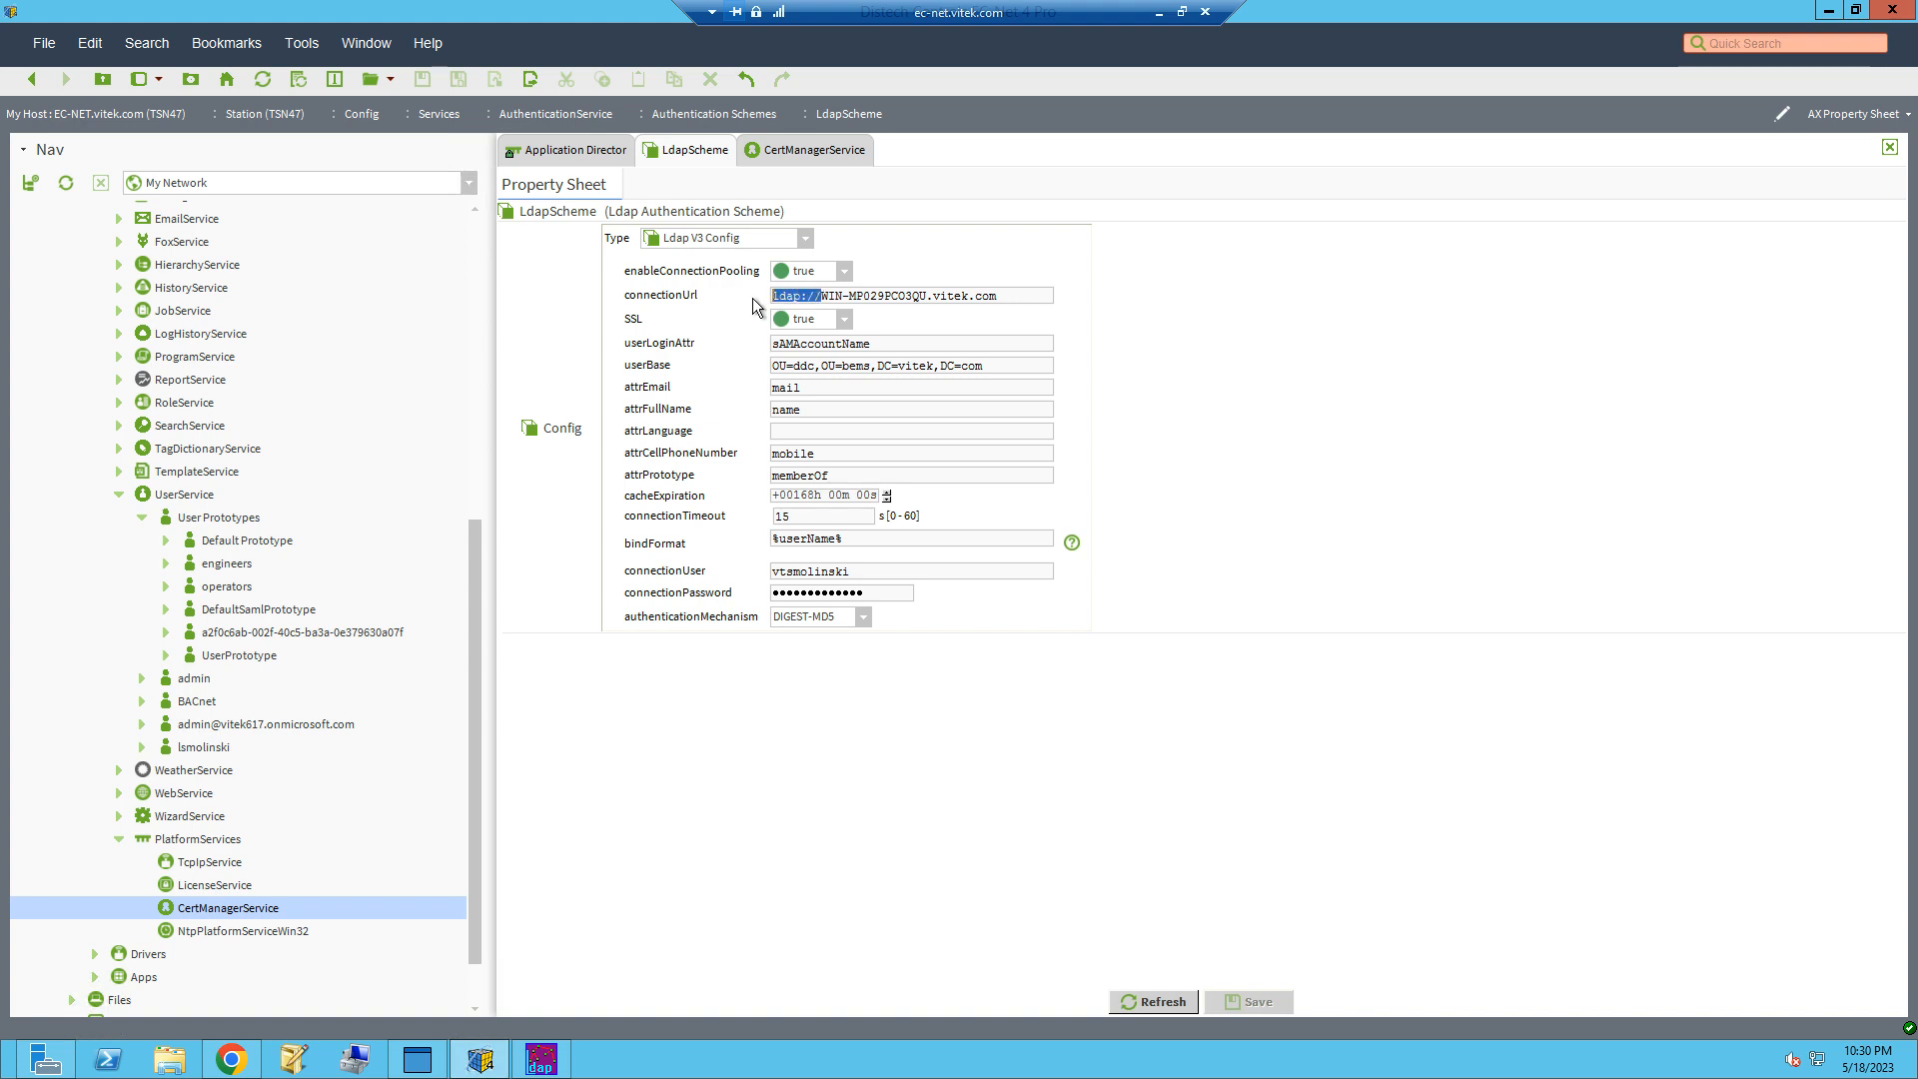
left_click_drag(999, 295, 821, 296)
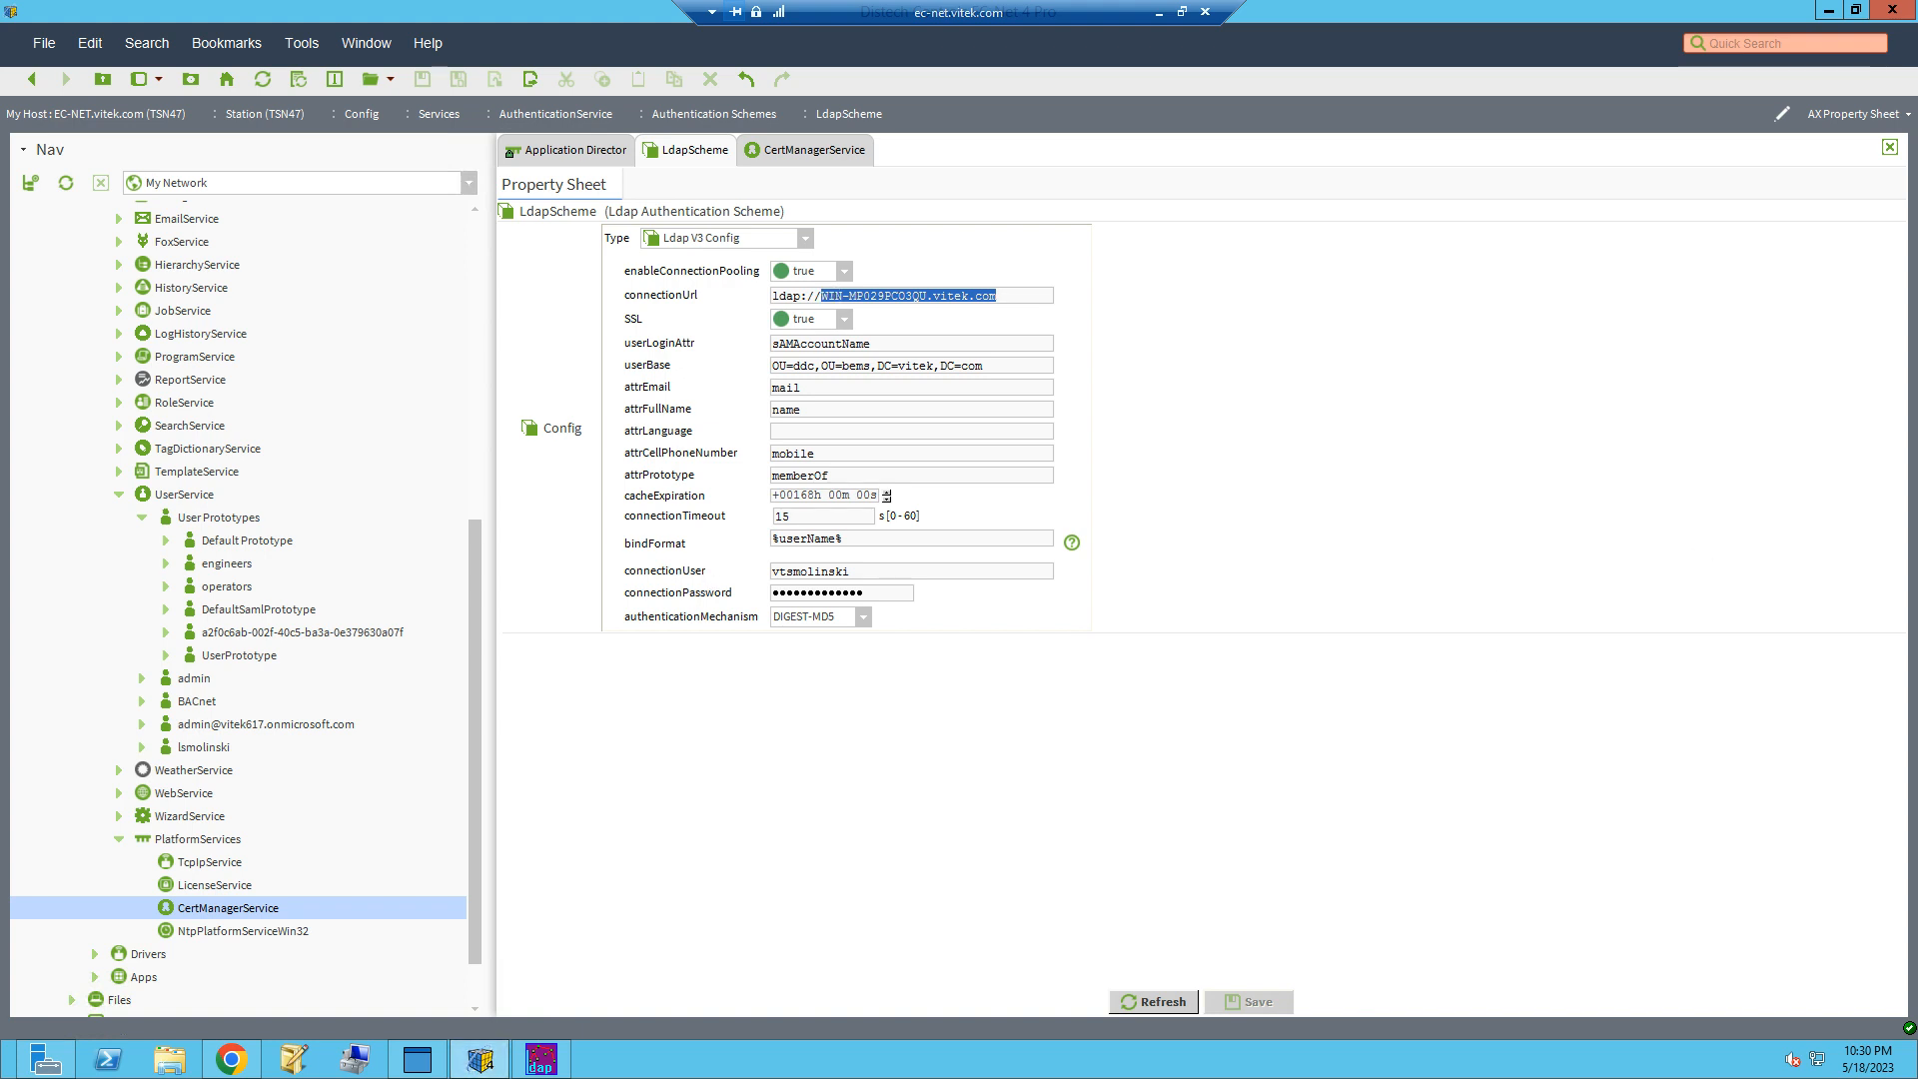
Step: Switch to the domain controller and examine the bems\admin and Users containers in Active Directory Administrative Center
key("alt+Tab")
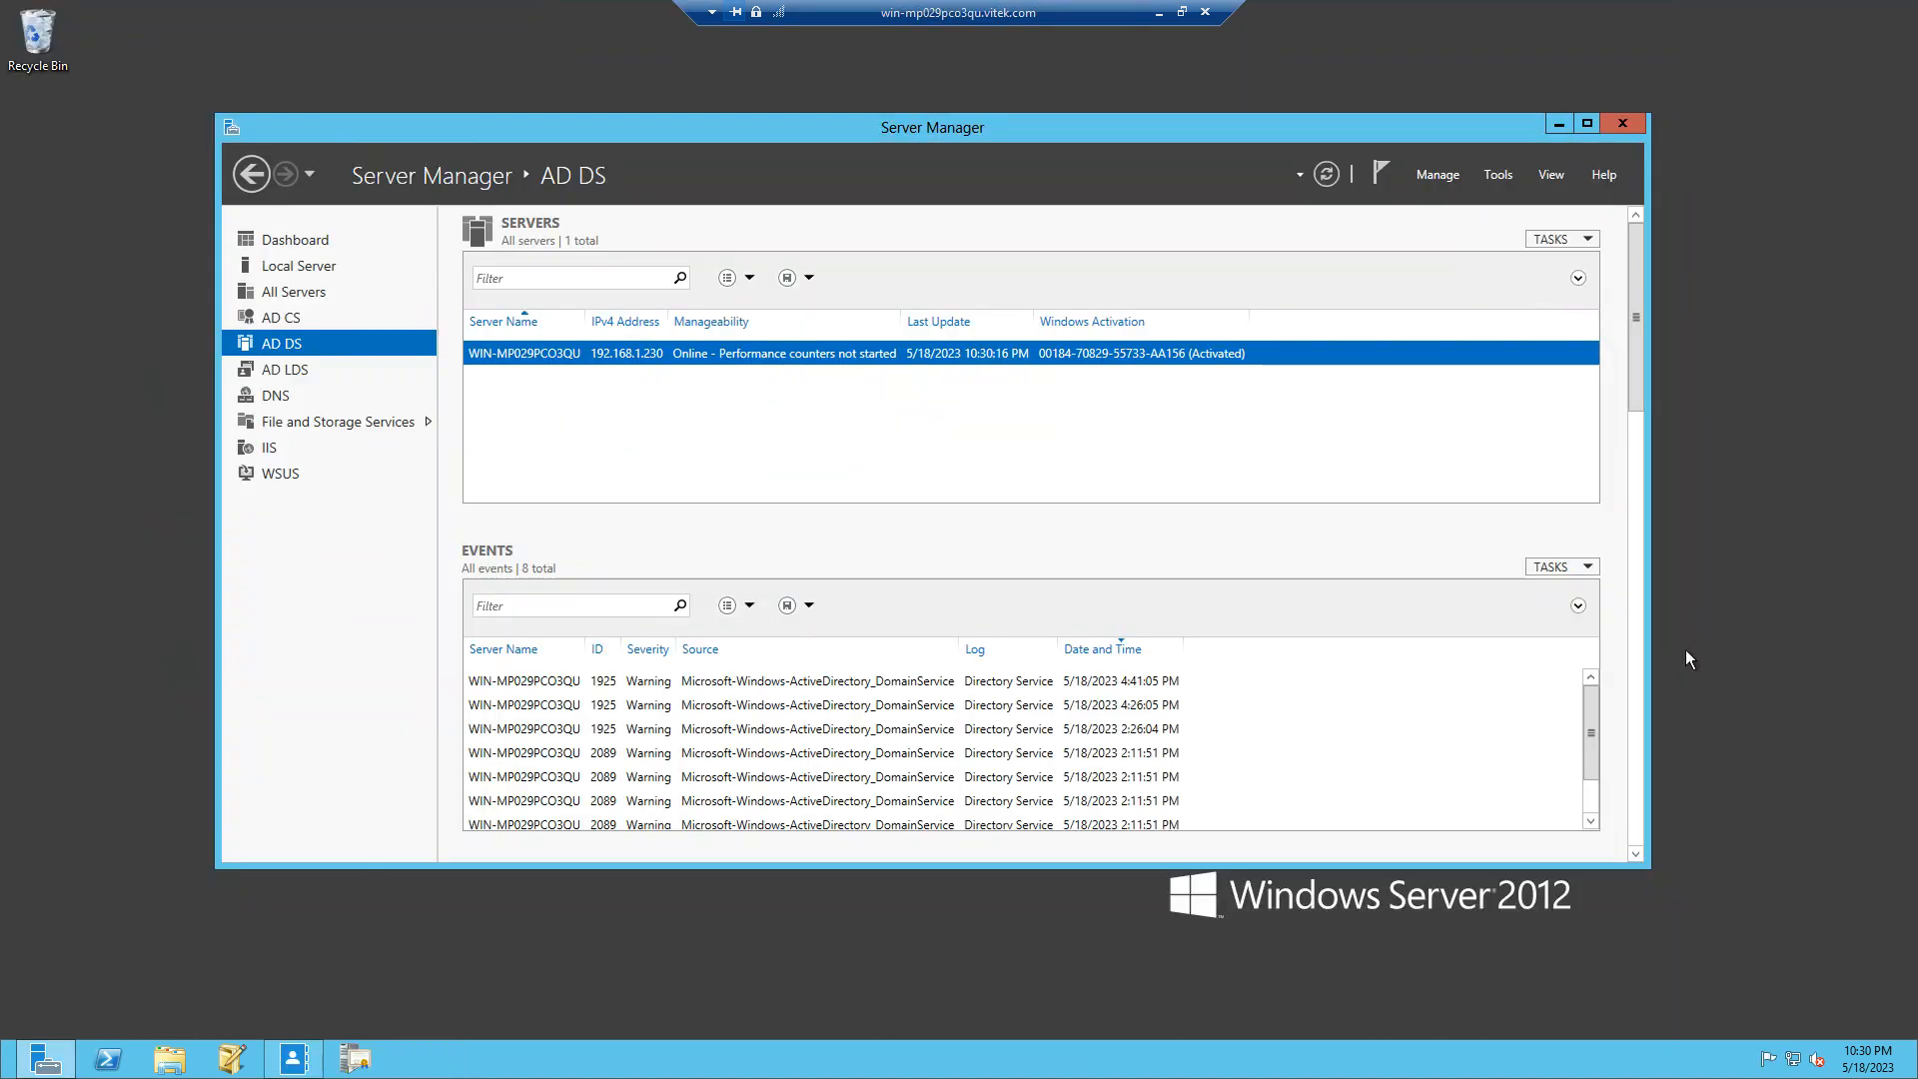
left_click_drag(1043, 16, 1005, 16)
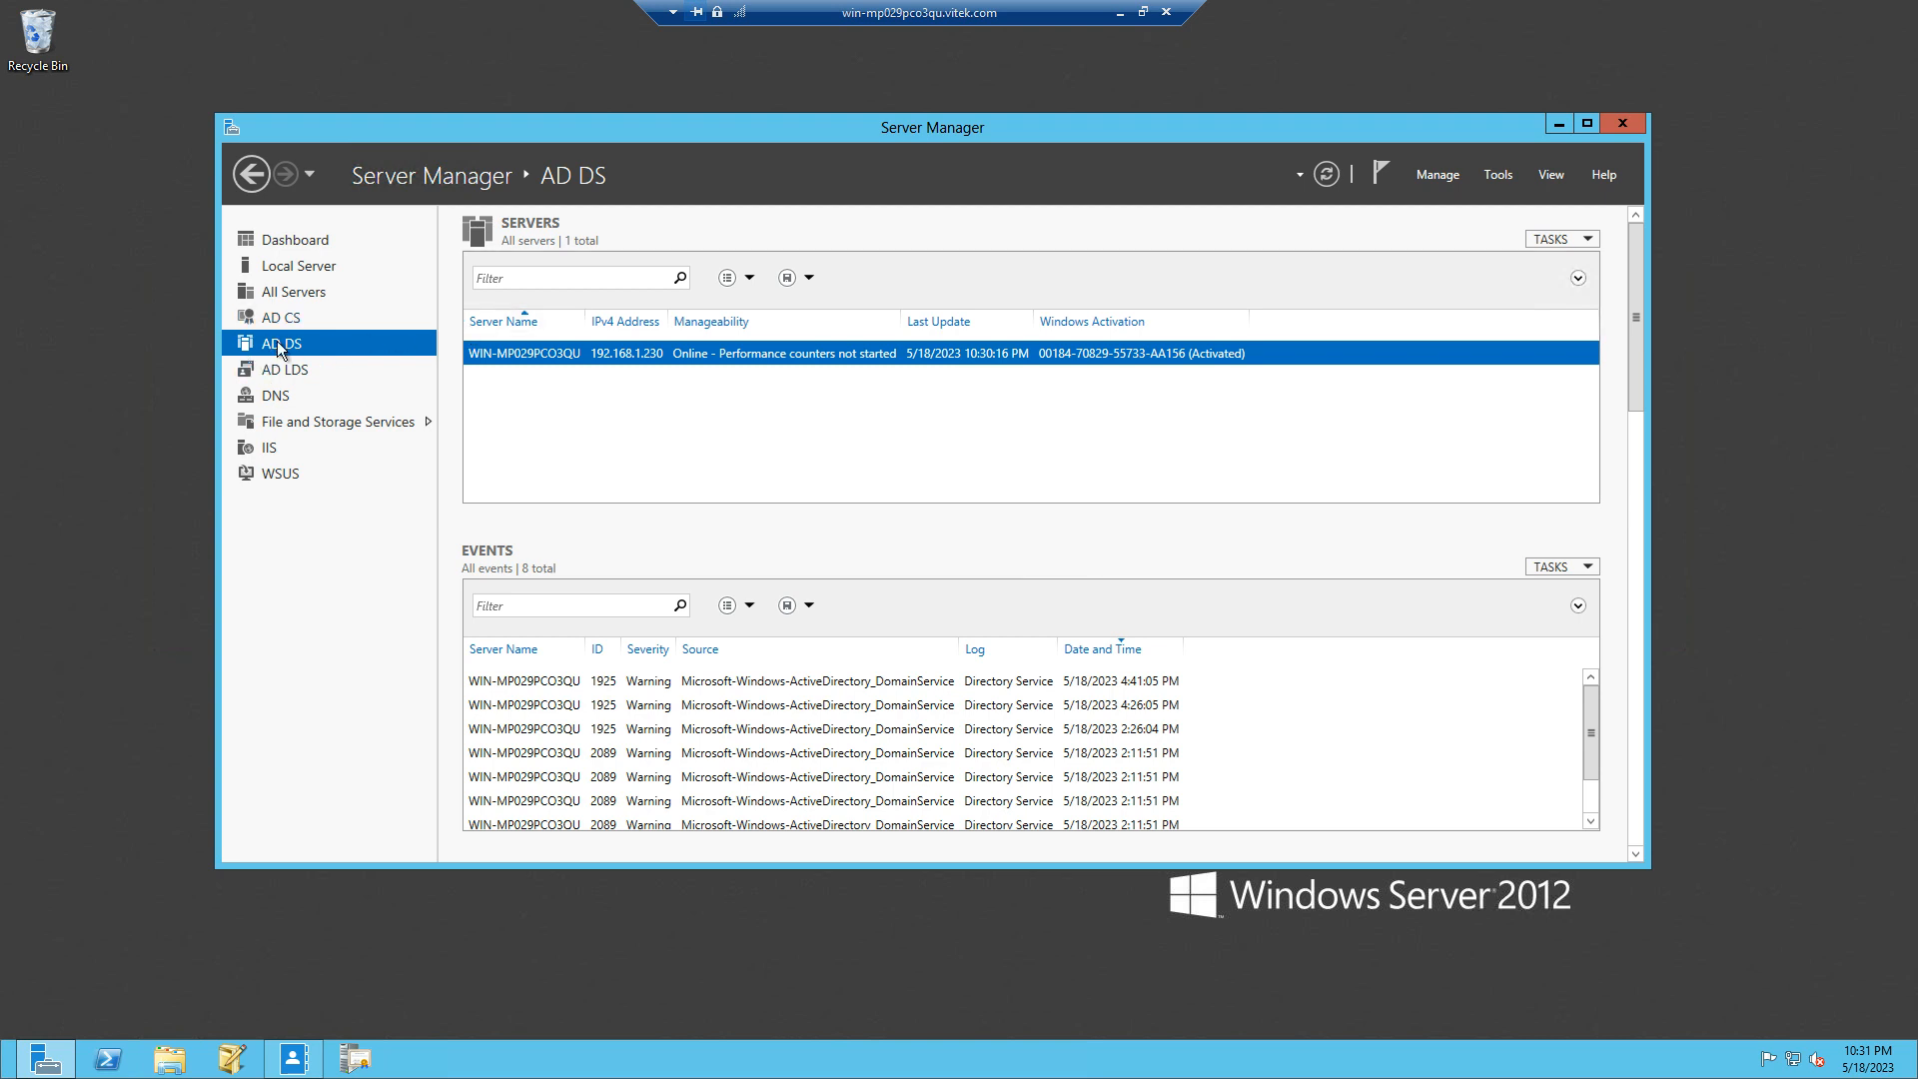
left_click(294, 1059)
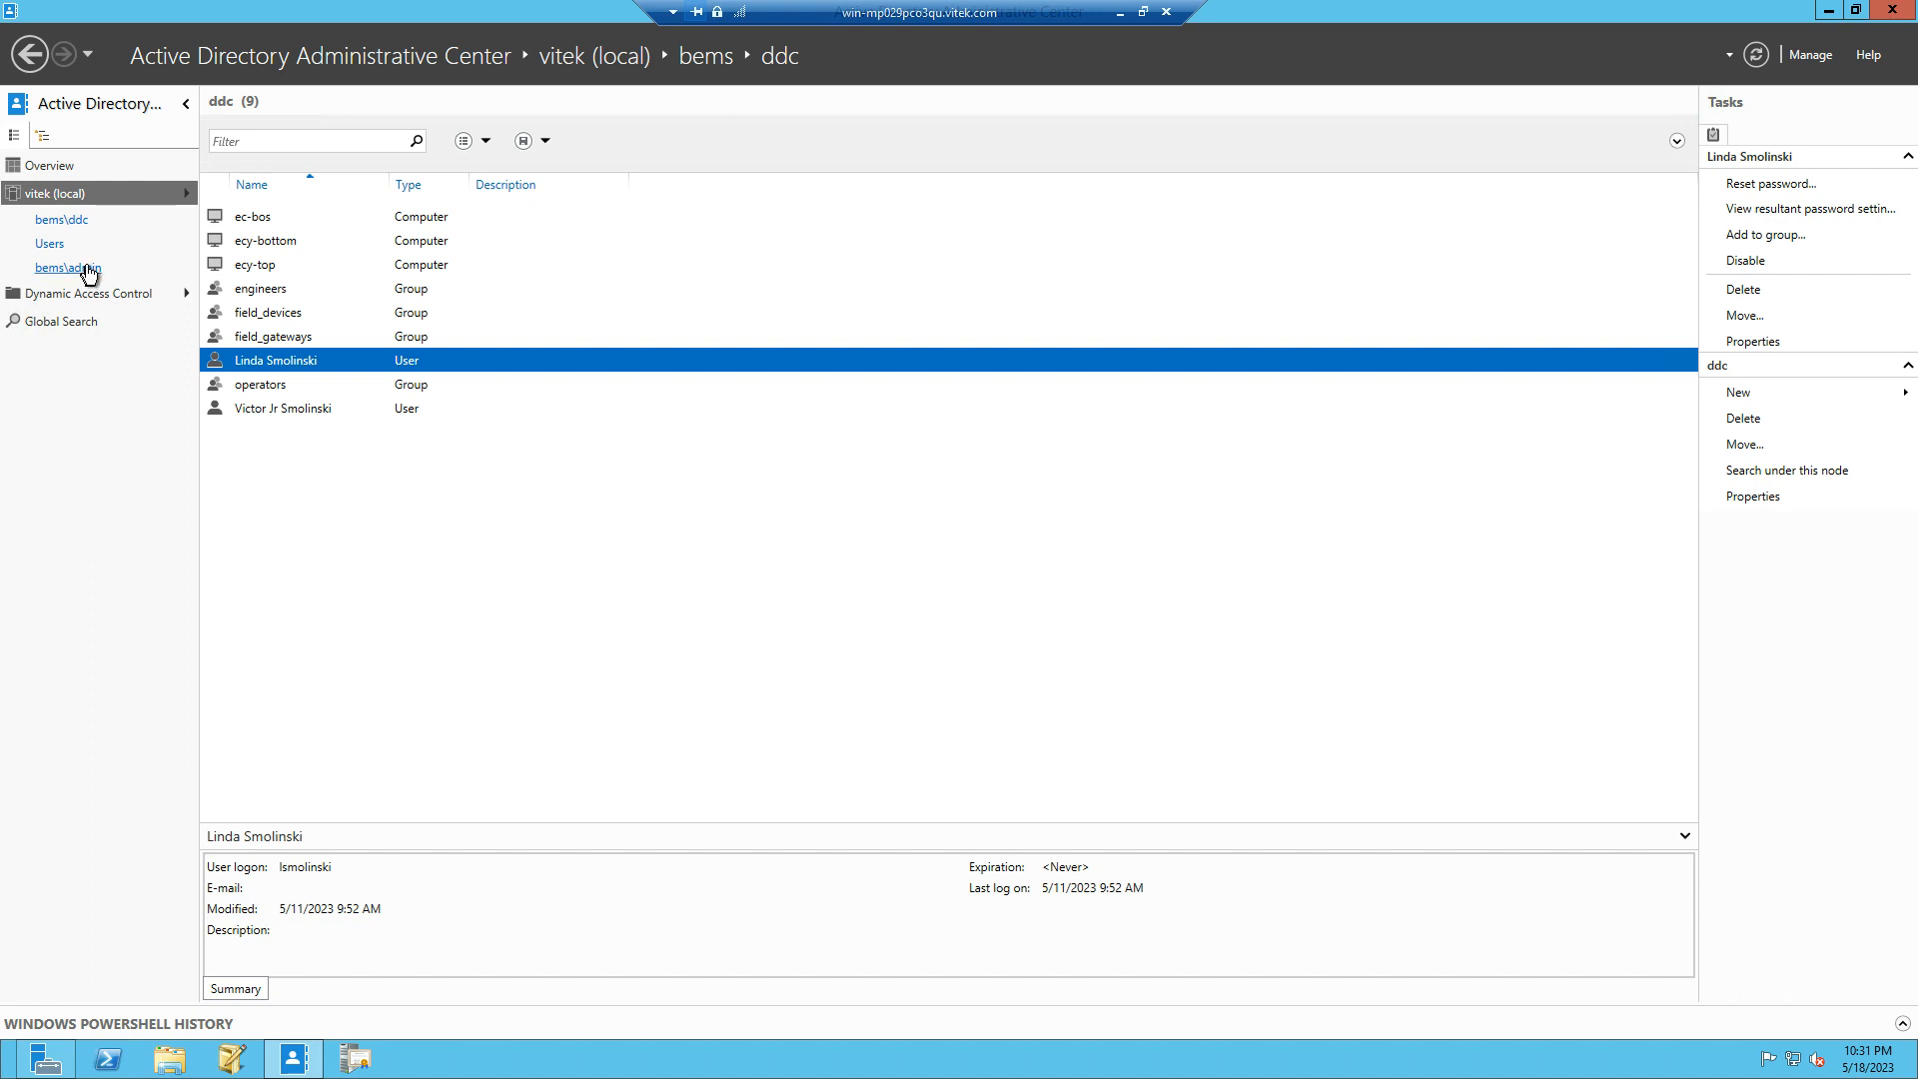
left_click(82, 267)
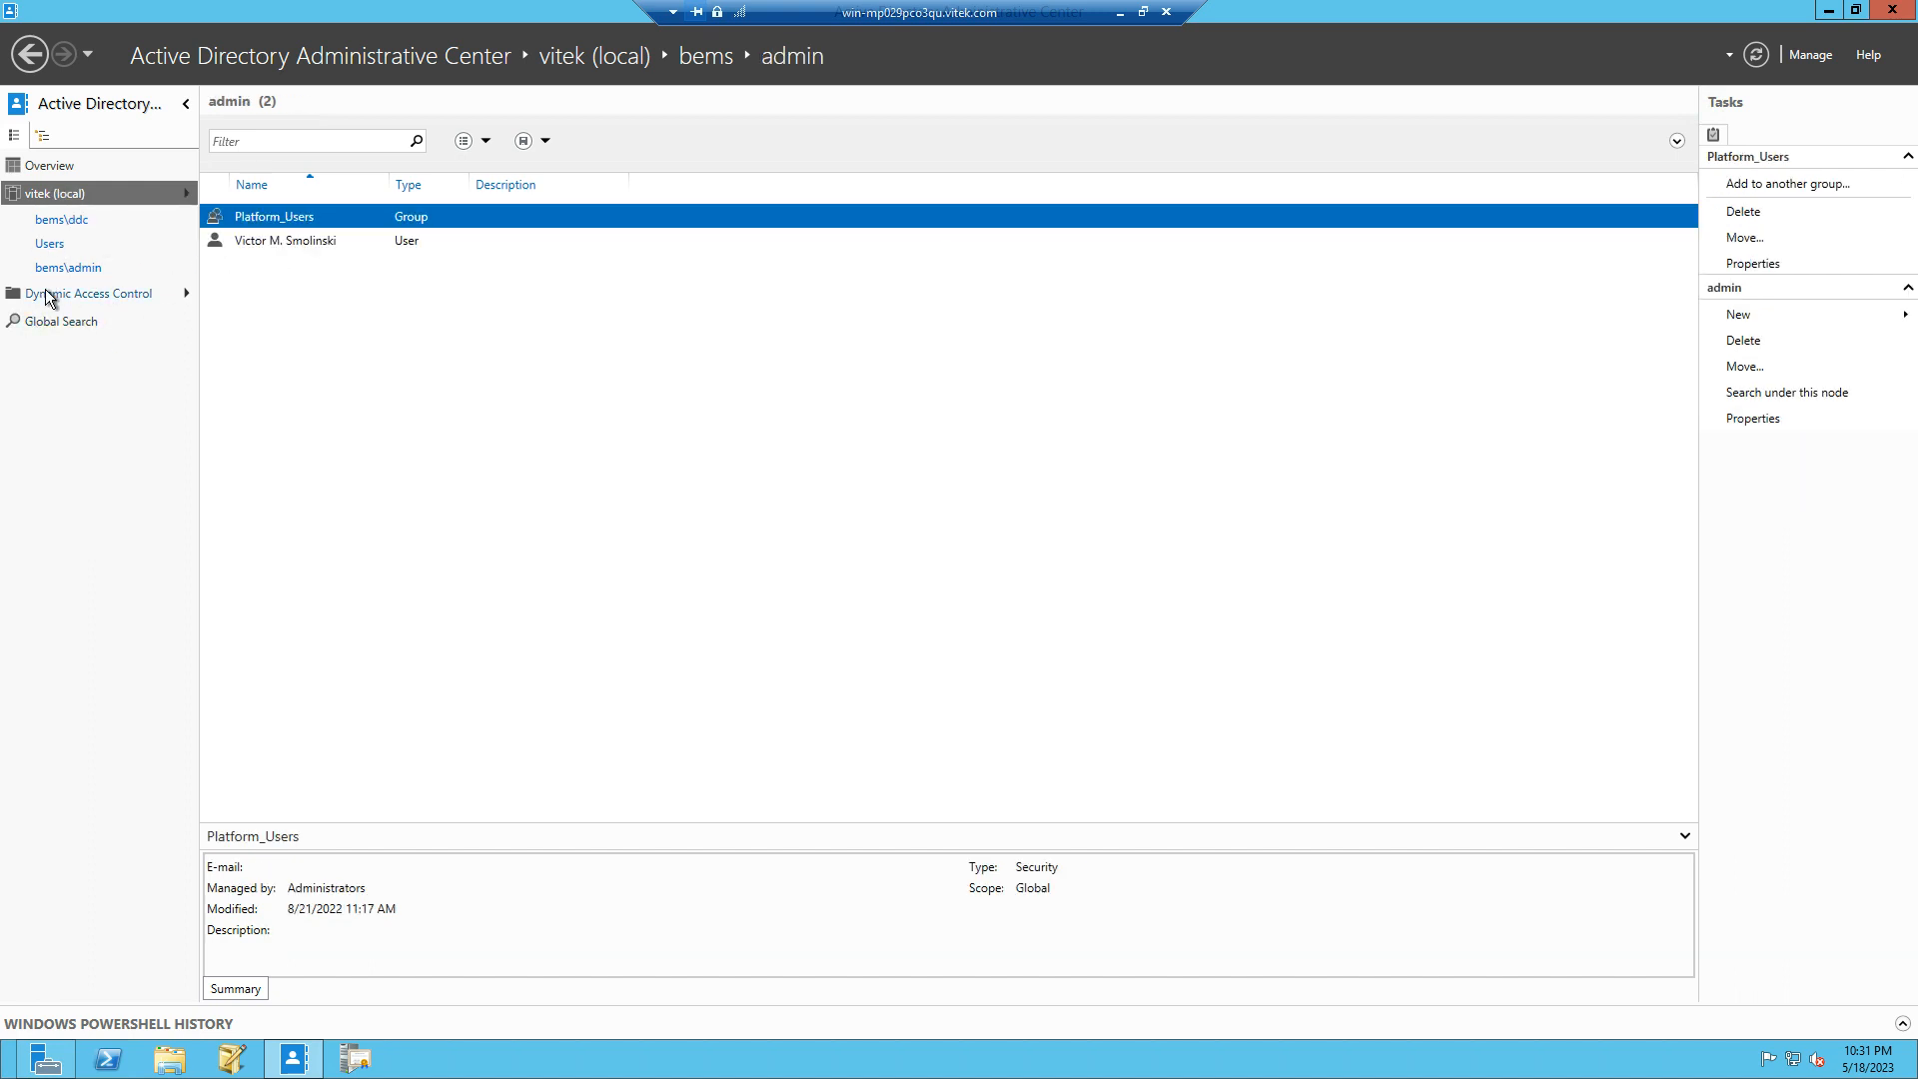
left_click(50, 244)
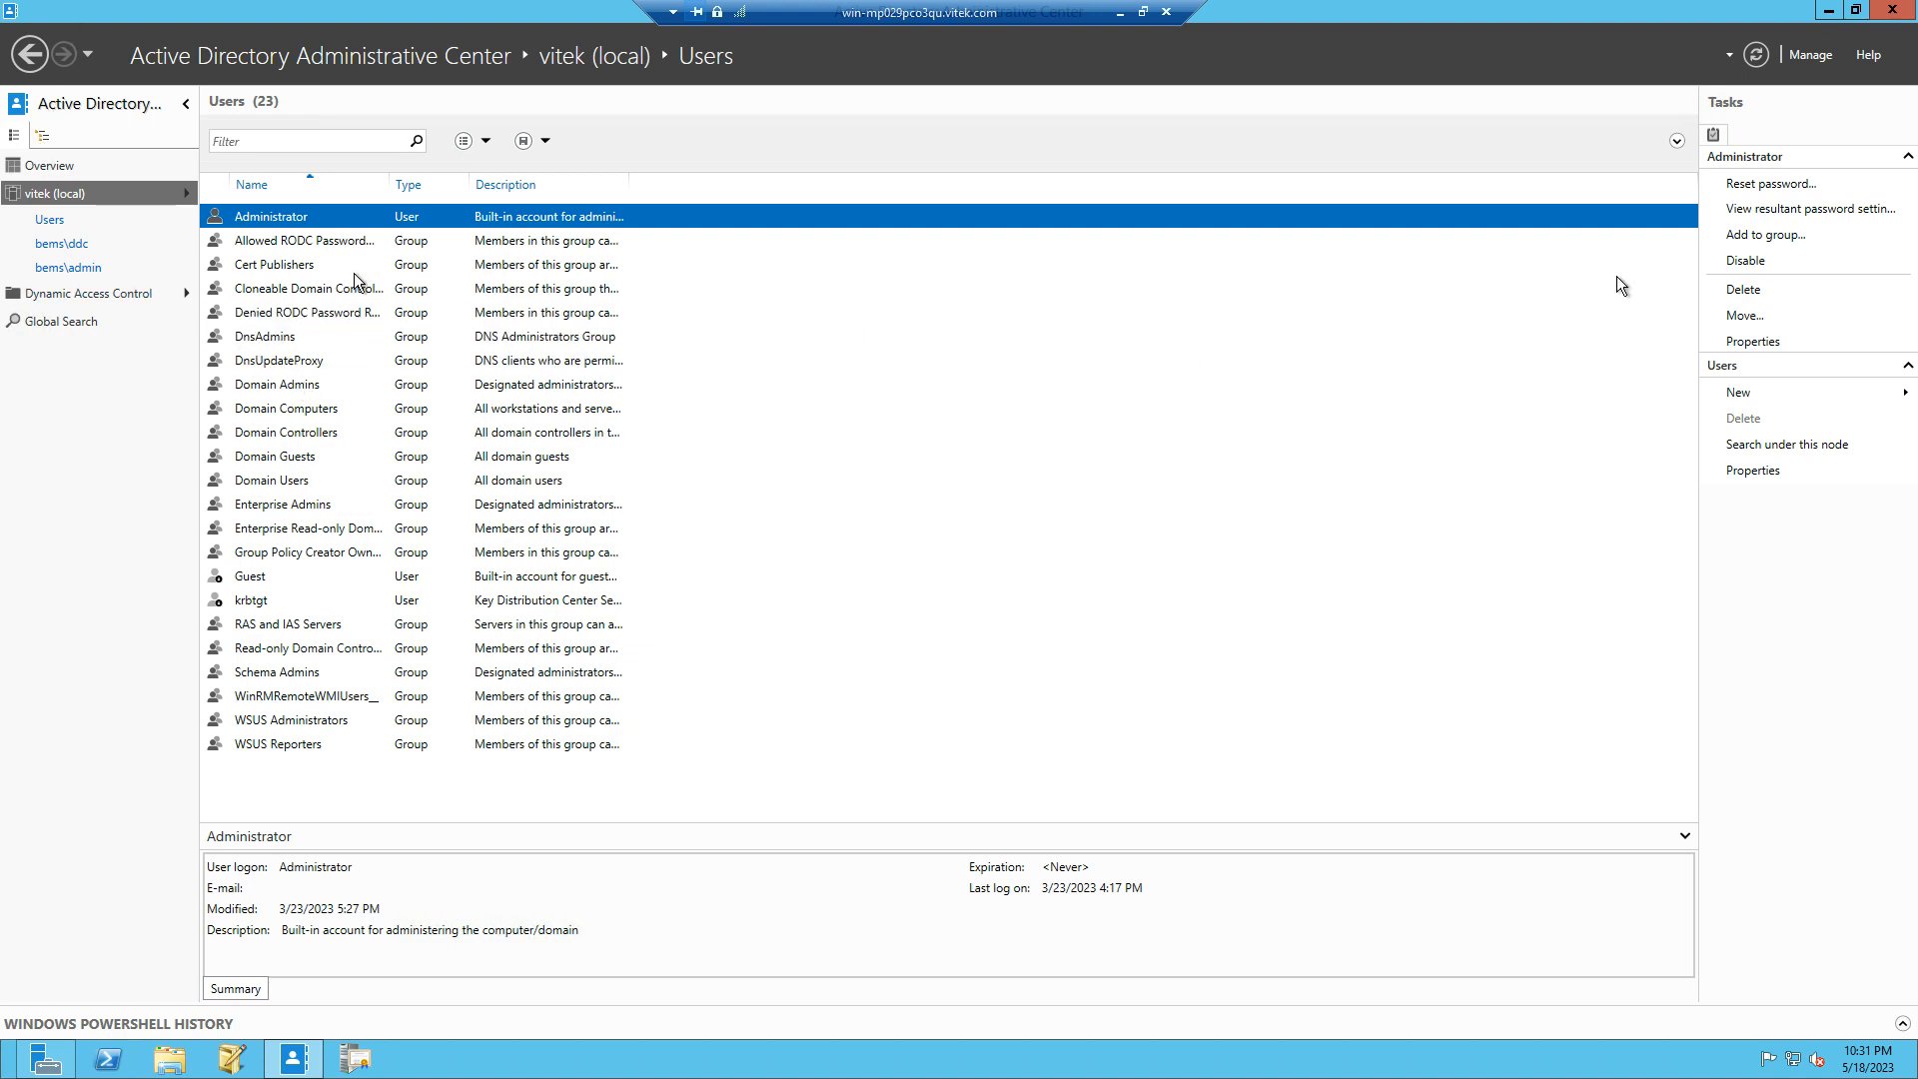
left_click(1878, 13)
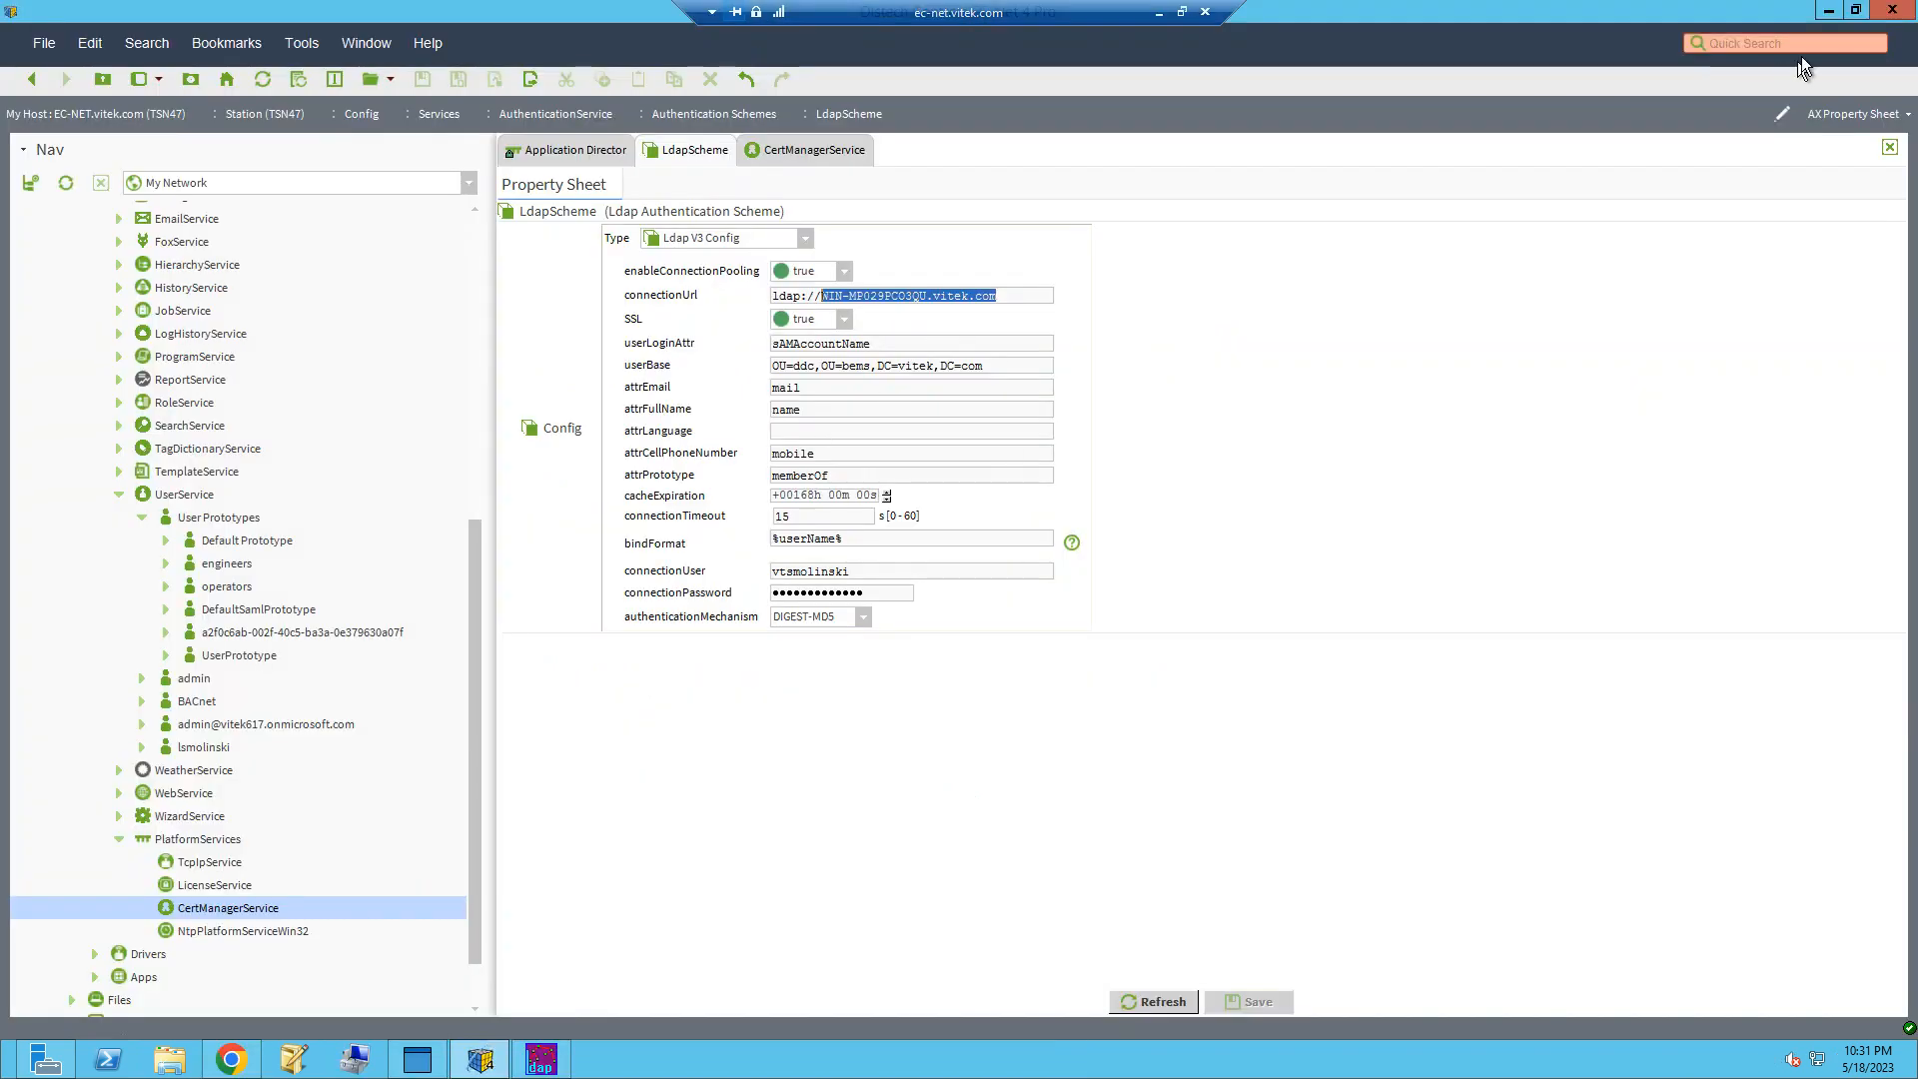
Step: Minimize the station software, switch to Ldp and connect to server WIN-MP029PCO3QU.vitek.com on port 636 with SSL
left_click(1825, 11)
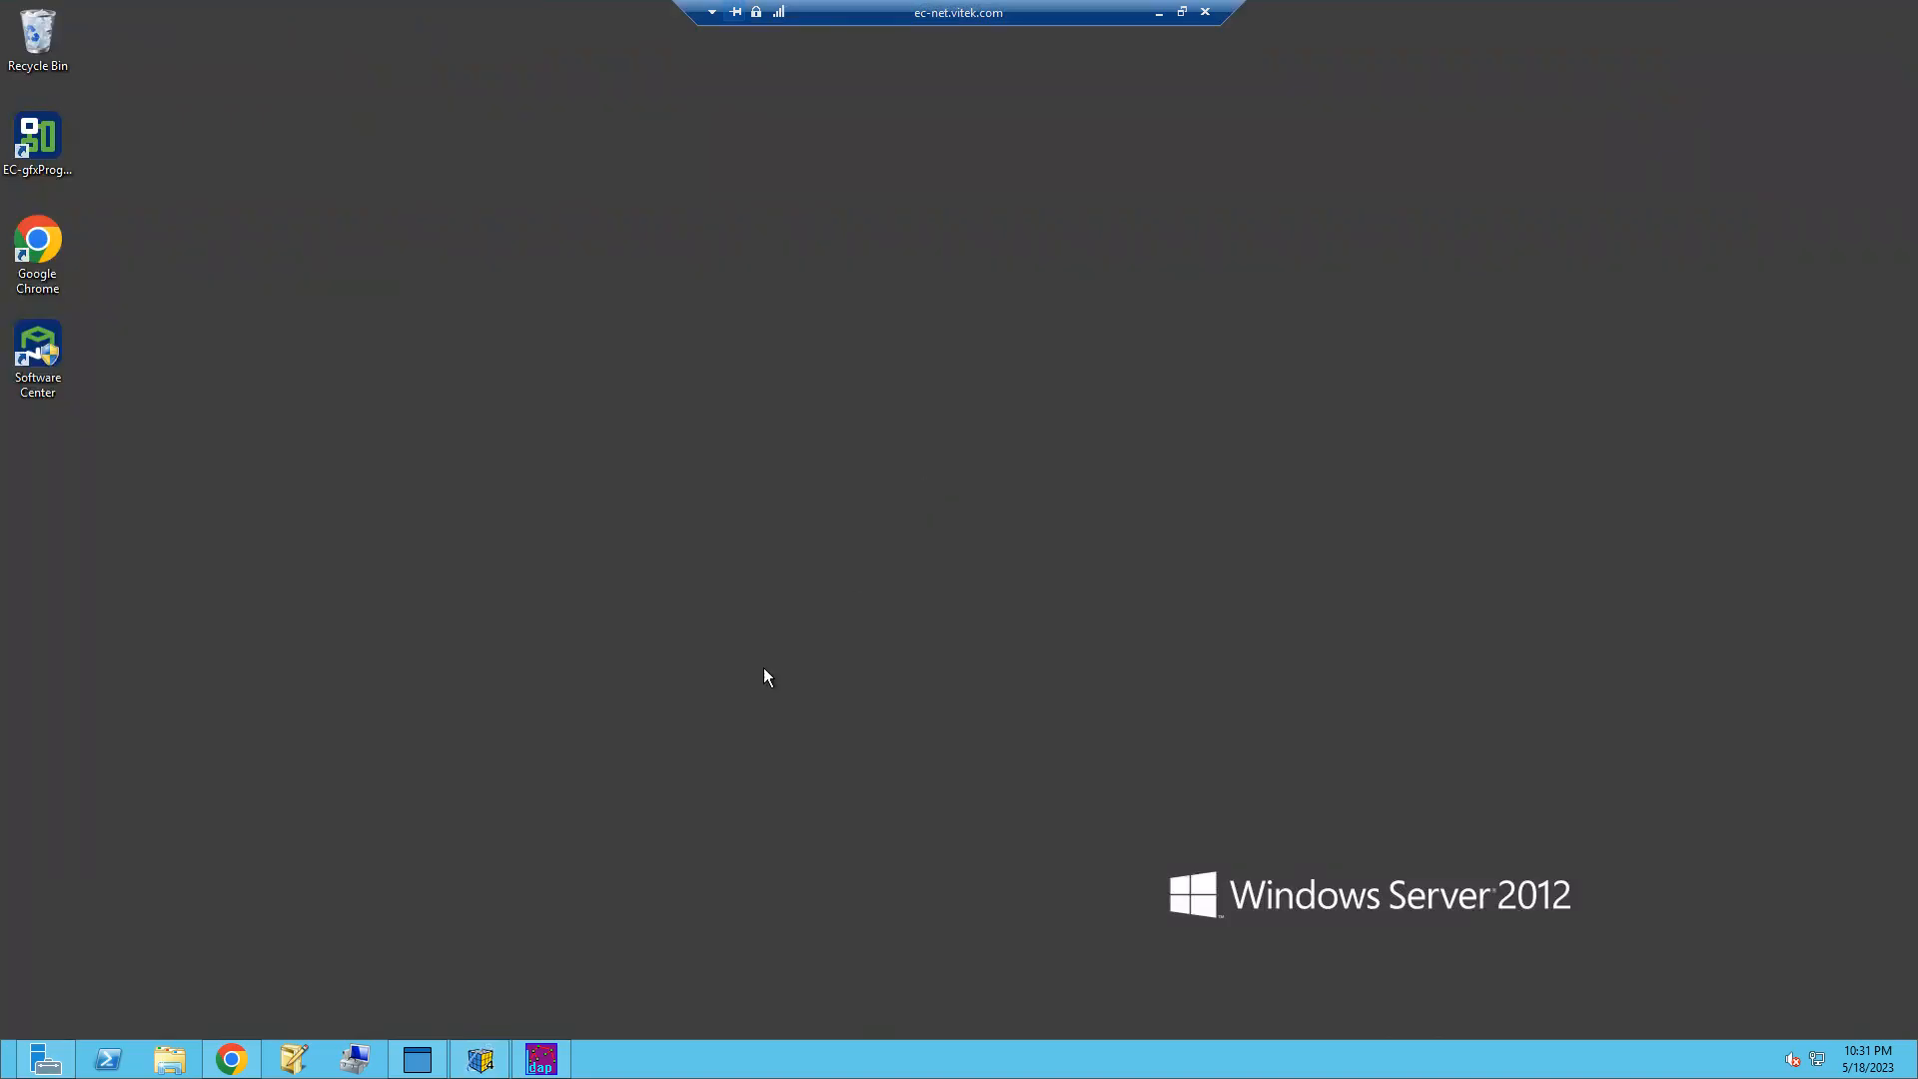
left_click(544, 1067)
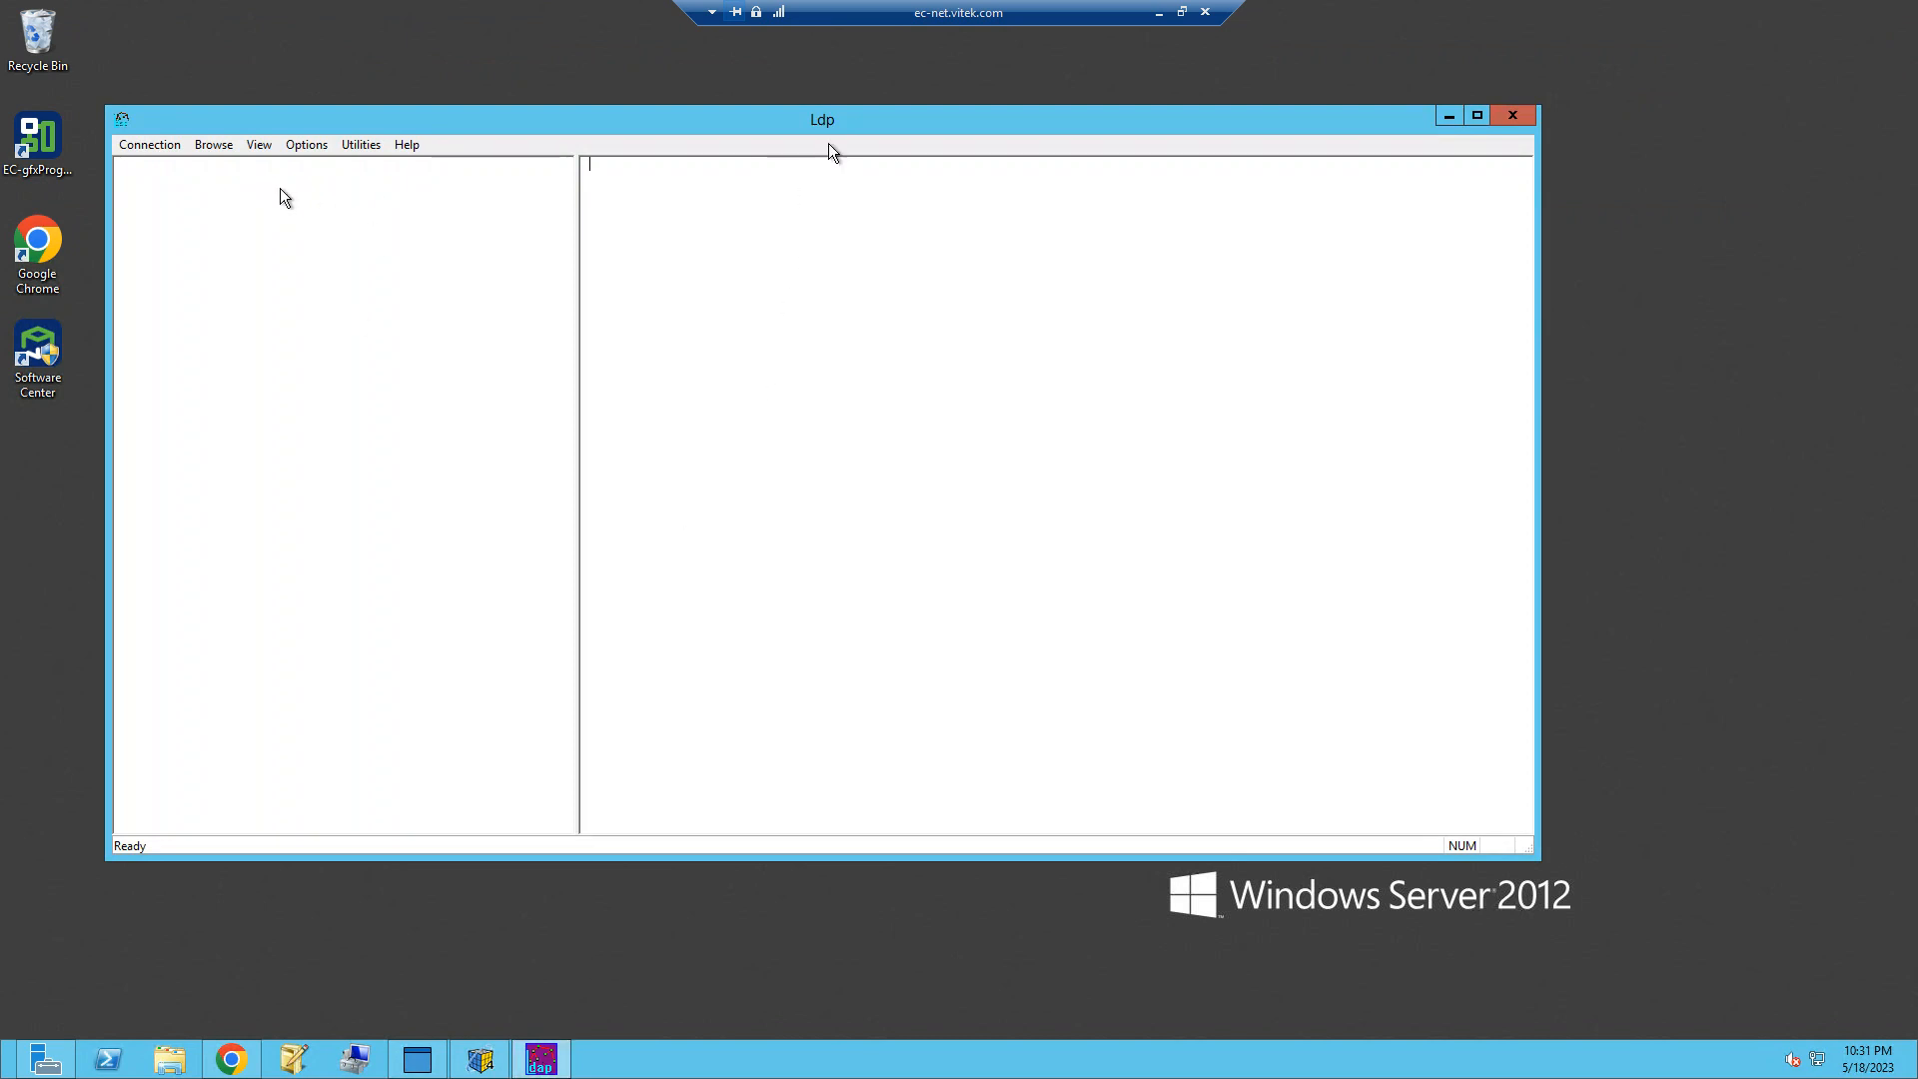
left_click(149, 146)
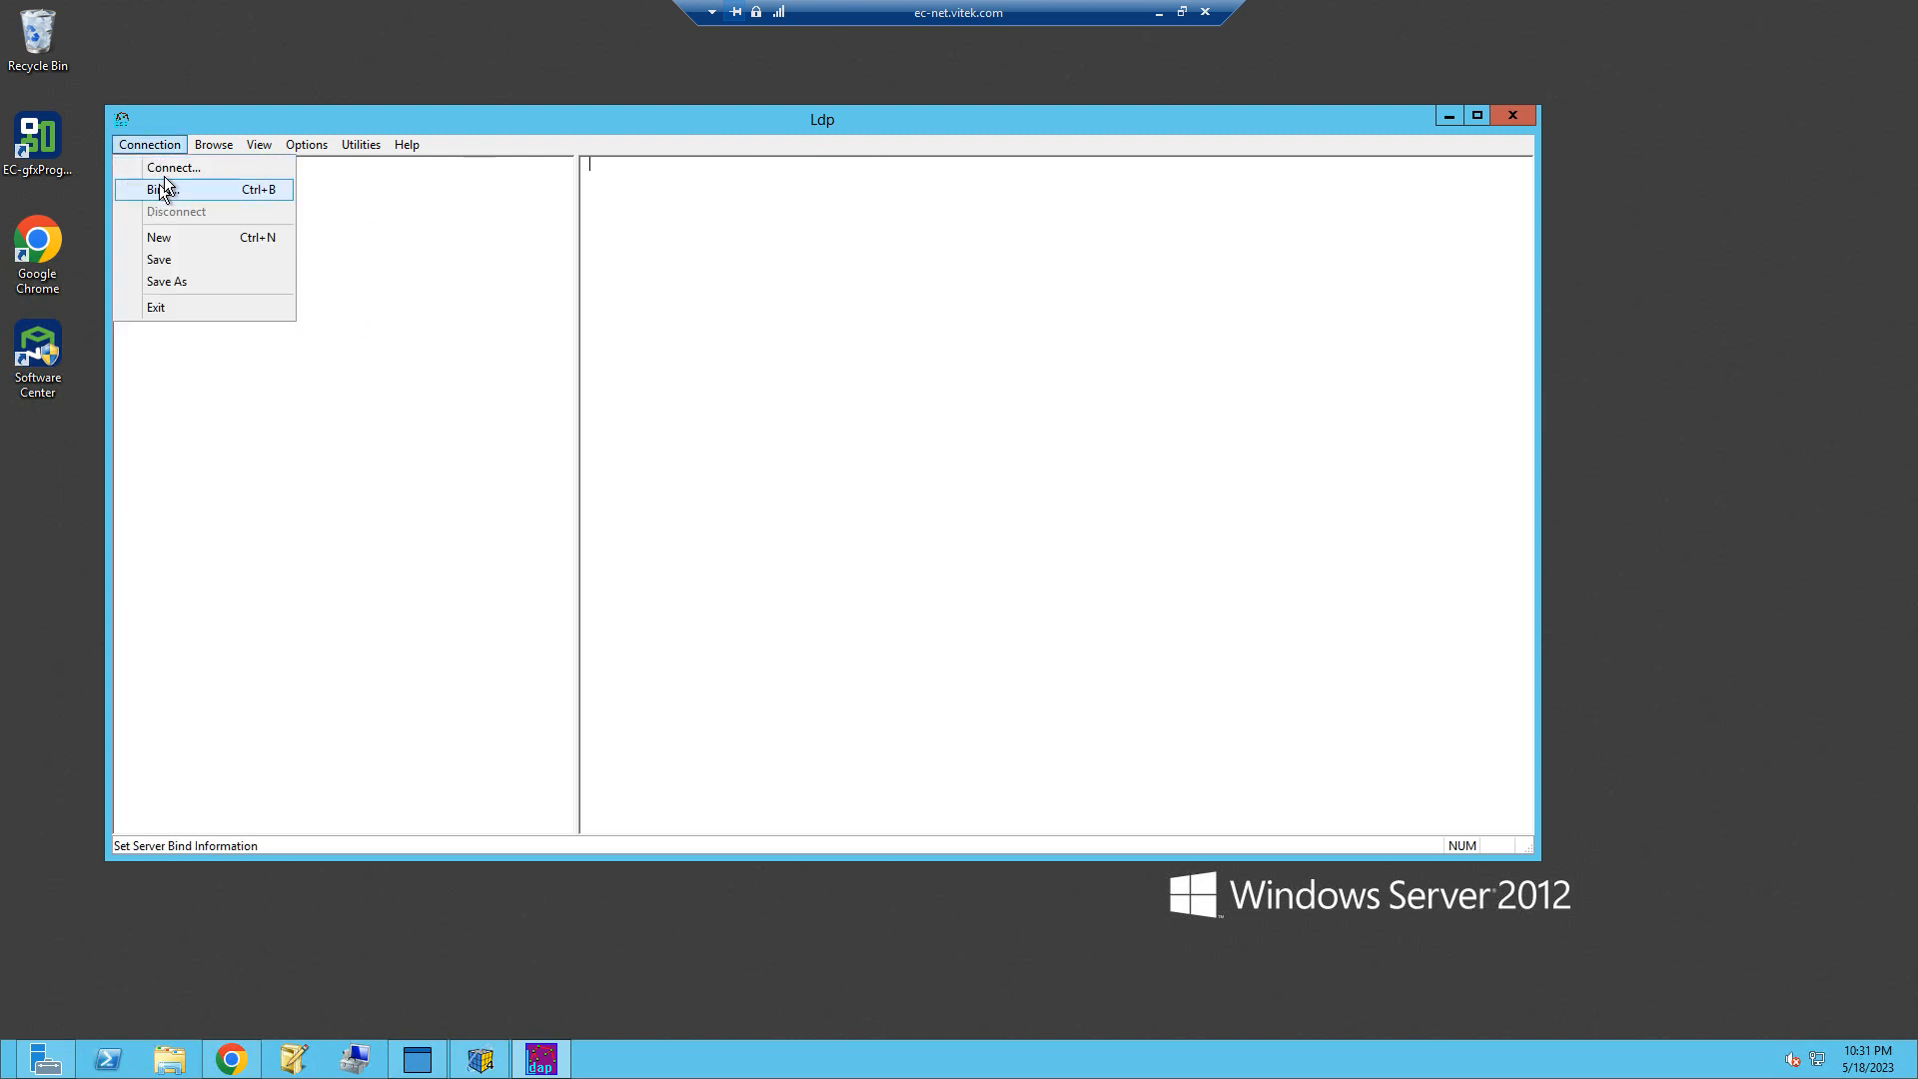
left_click(168, 167)
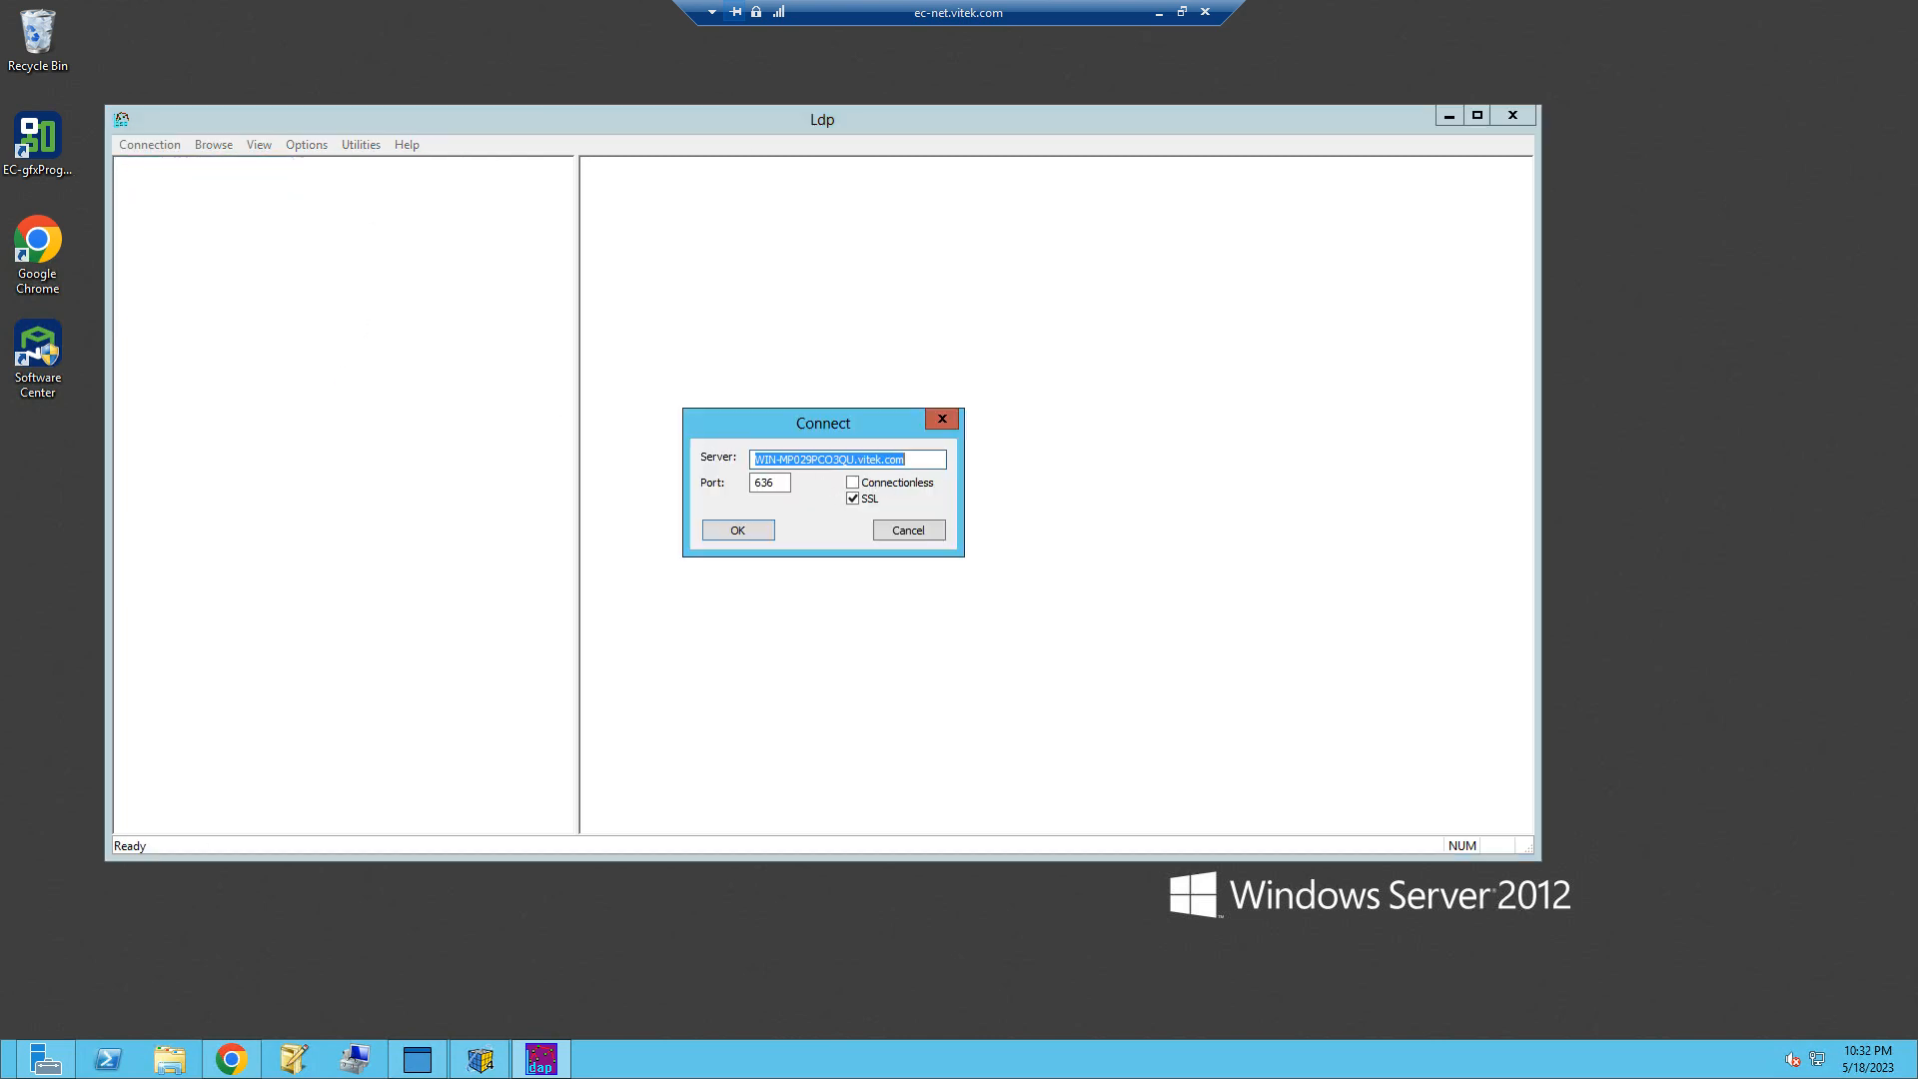
left_click(912, 462)
double_click(776, 490)
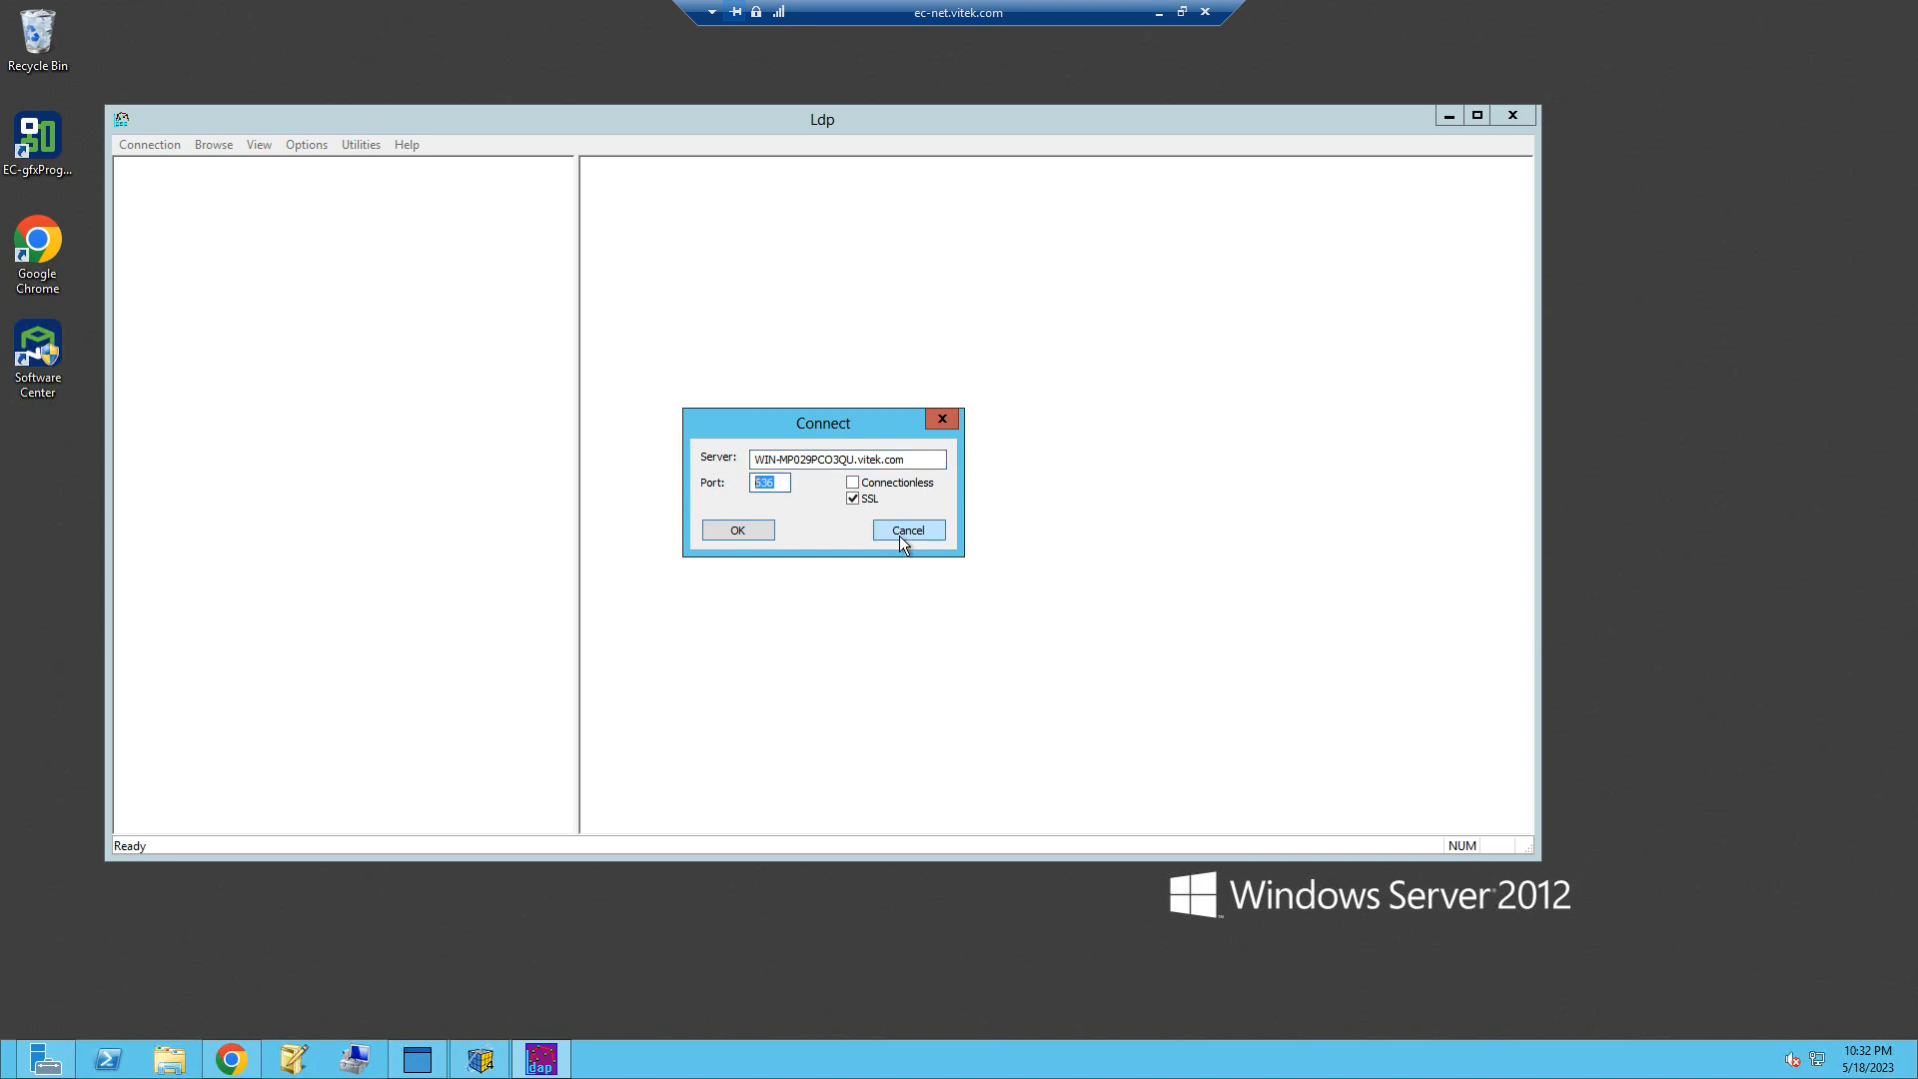
left_click(749, 530)
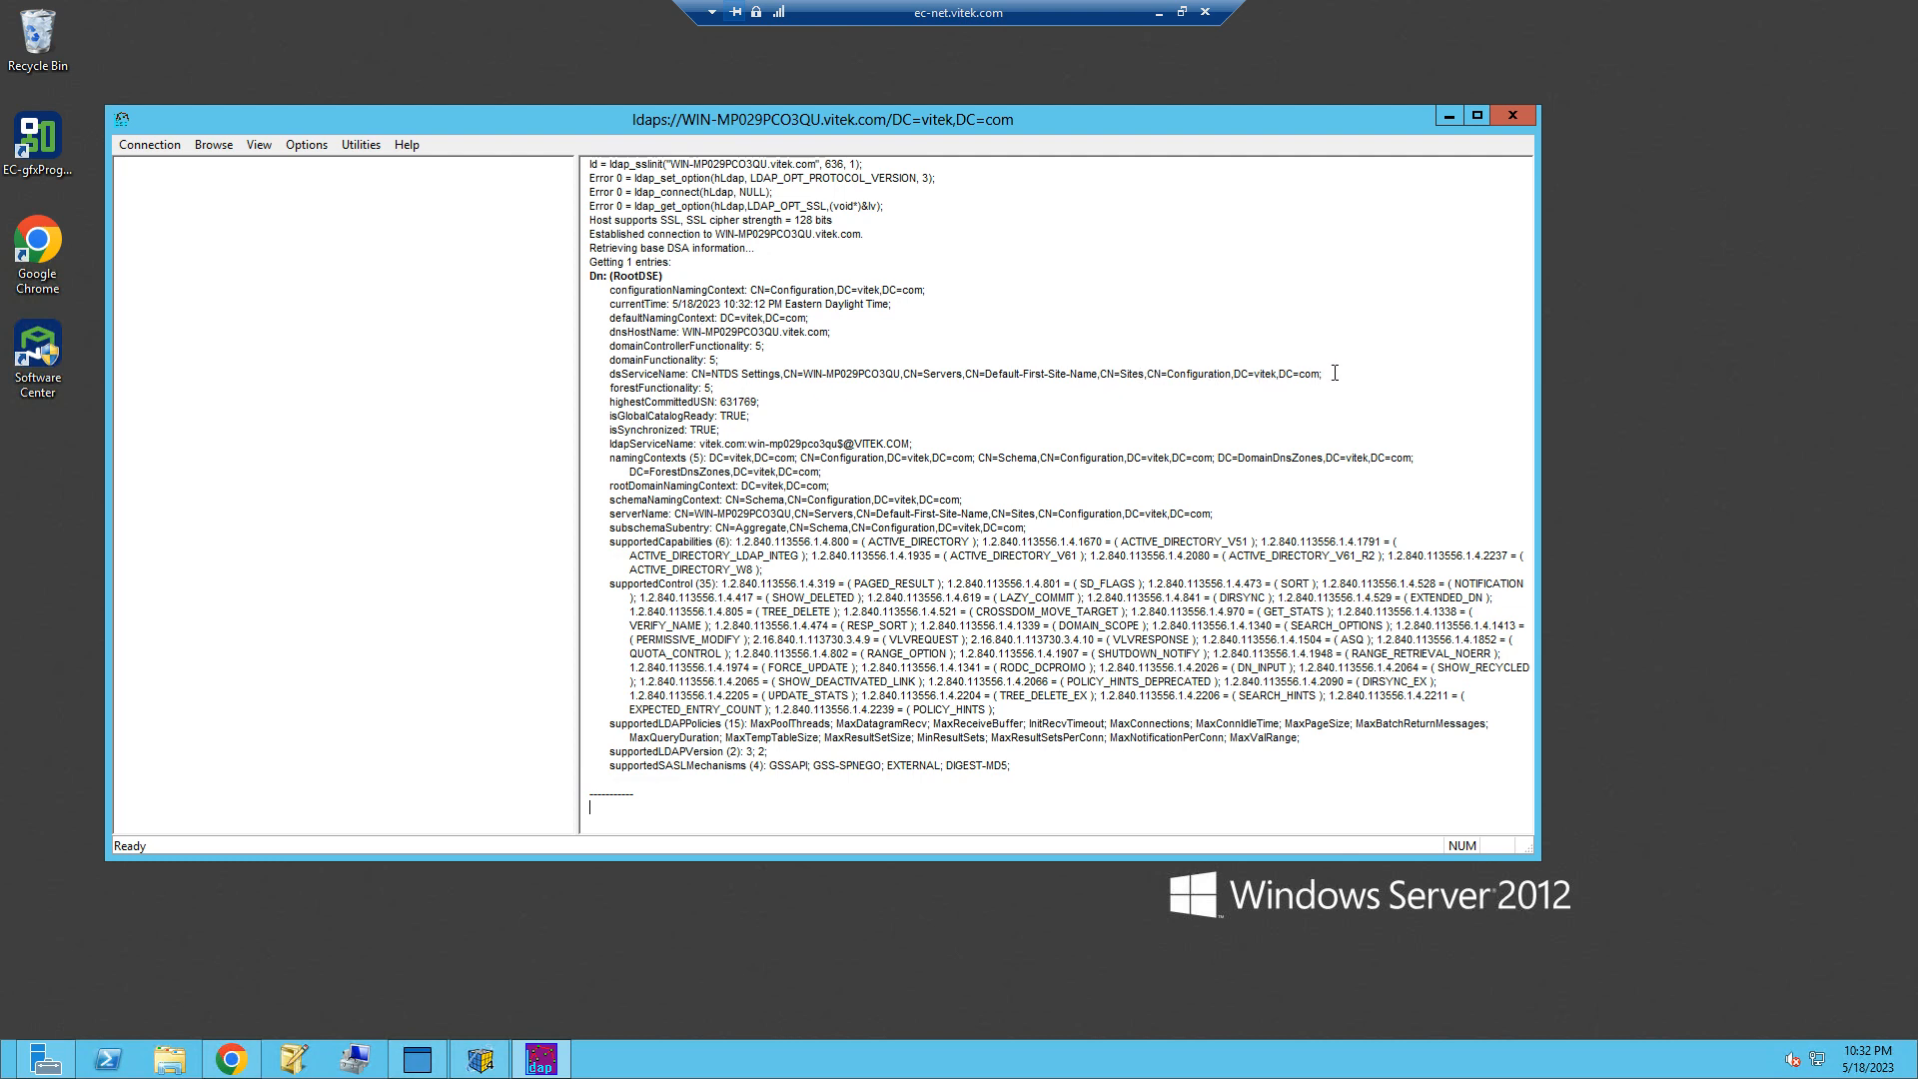
Step: Bind to the vitek.com domain with the connection user's password using Advanced (DIGEST) and encrypted traffic, and examine the bind output
left_click_drag(1320, 373, 1234, 373)
left_click(150, 145)
left_click(170, 184)
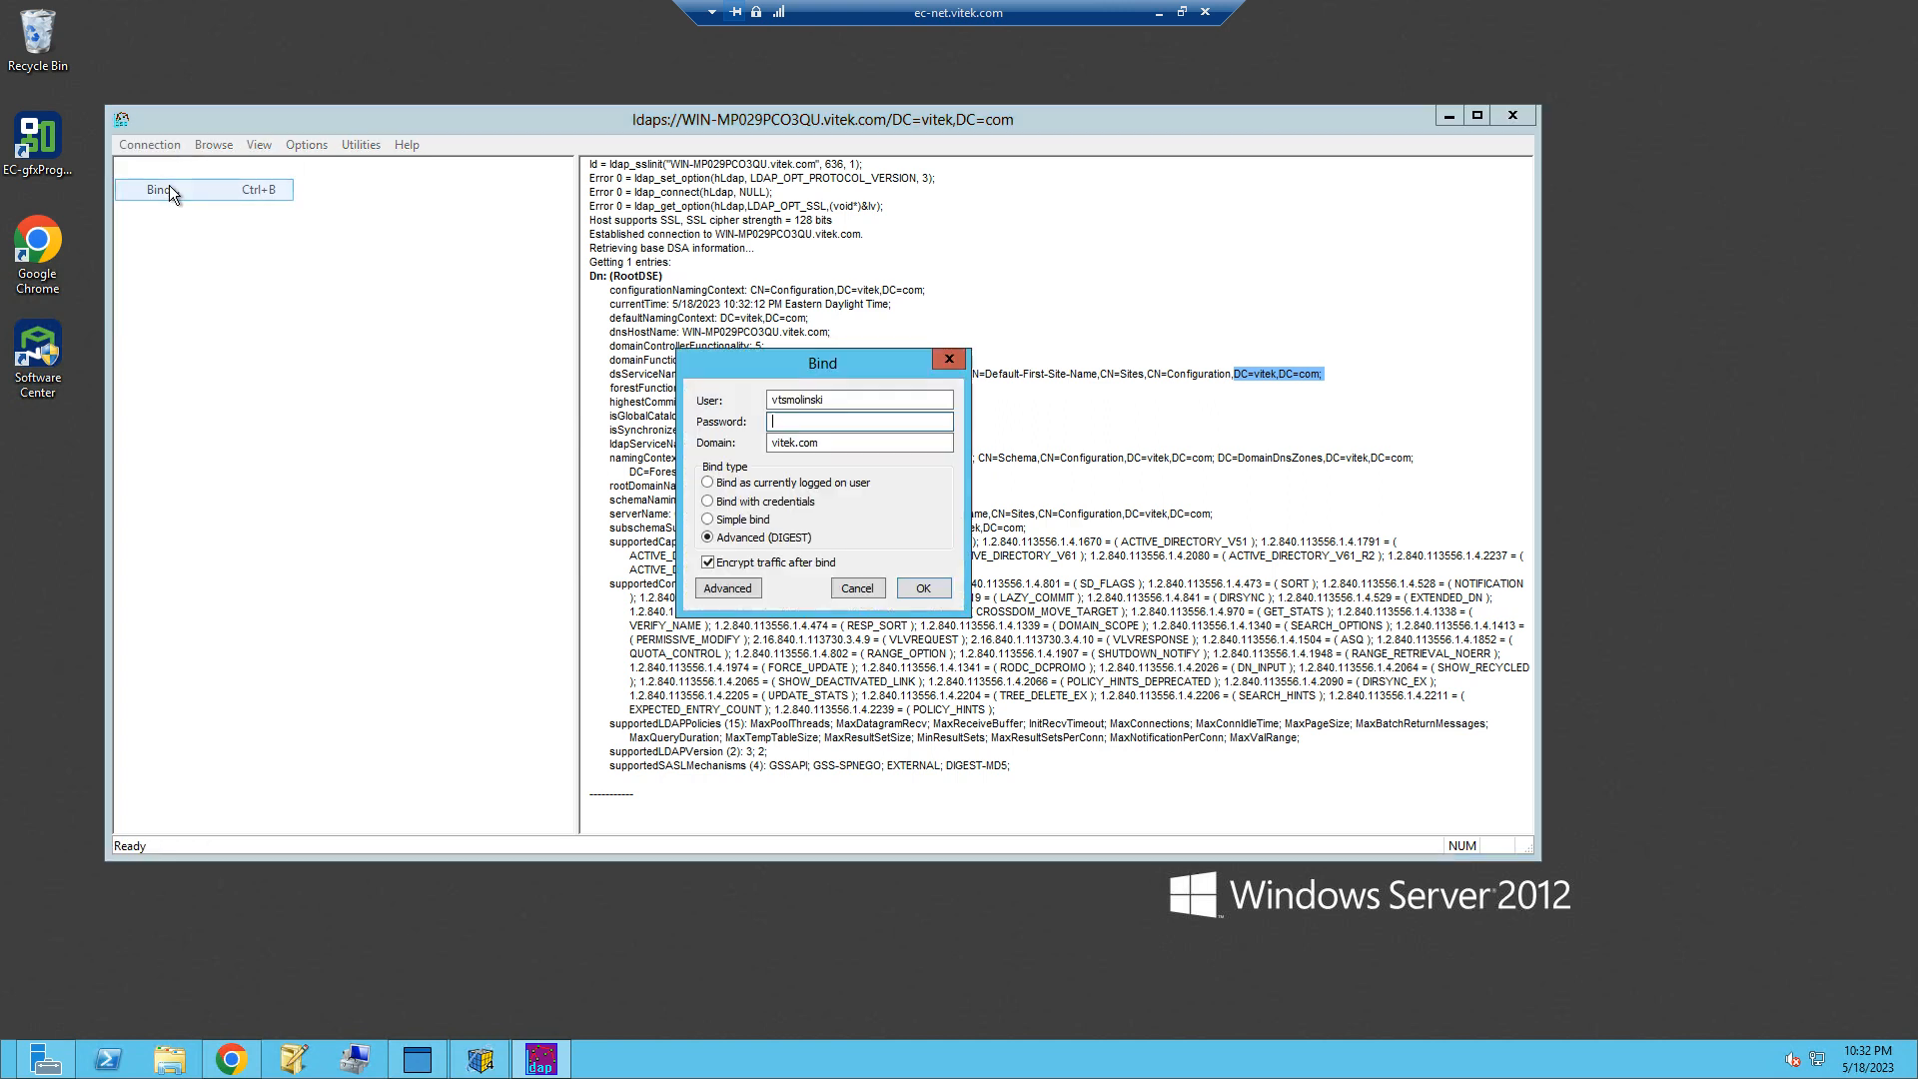
double_click(853, 399)
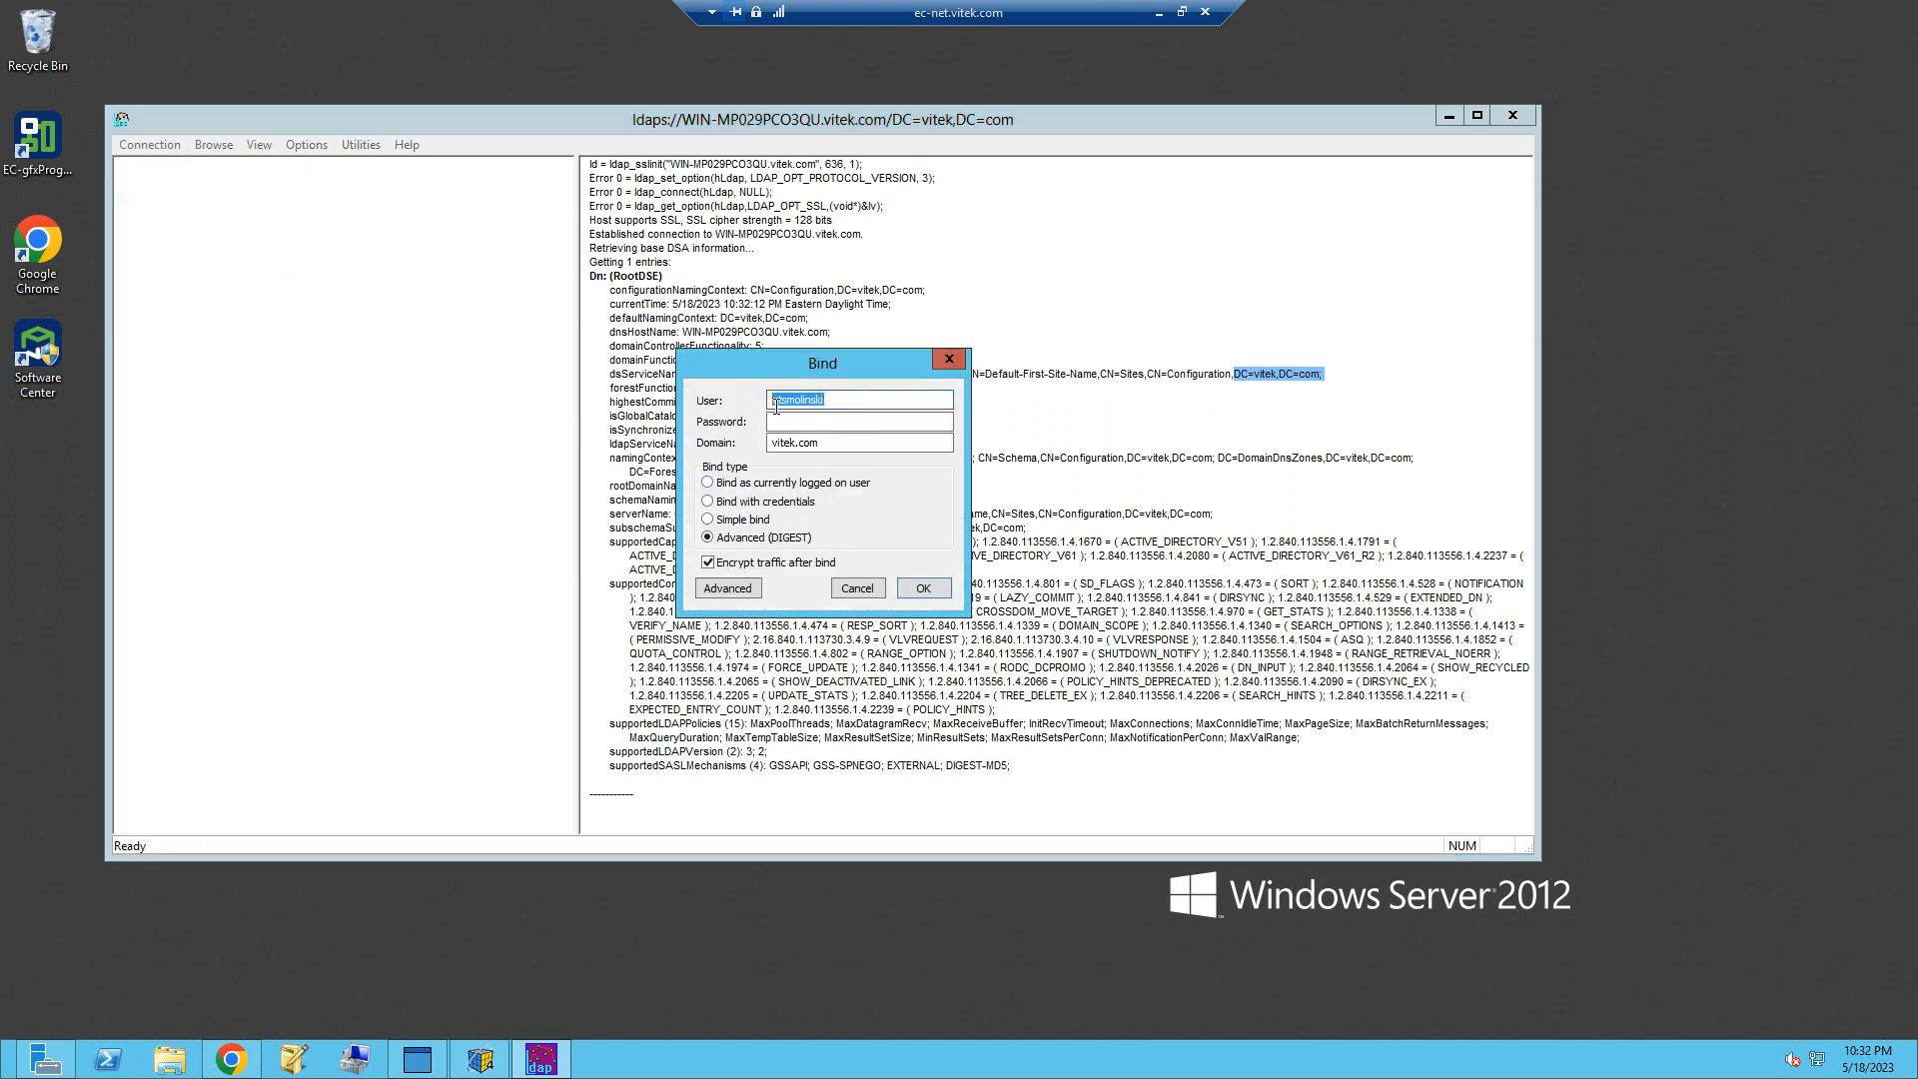
left_click(778, 419)
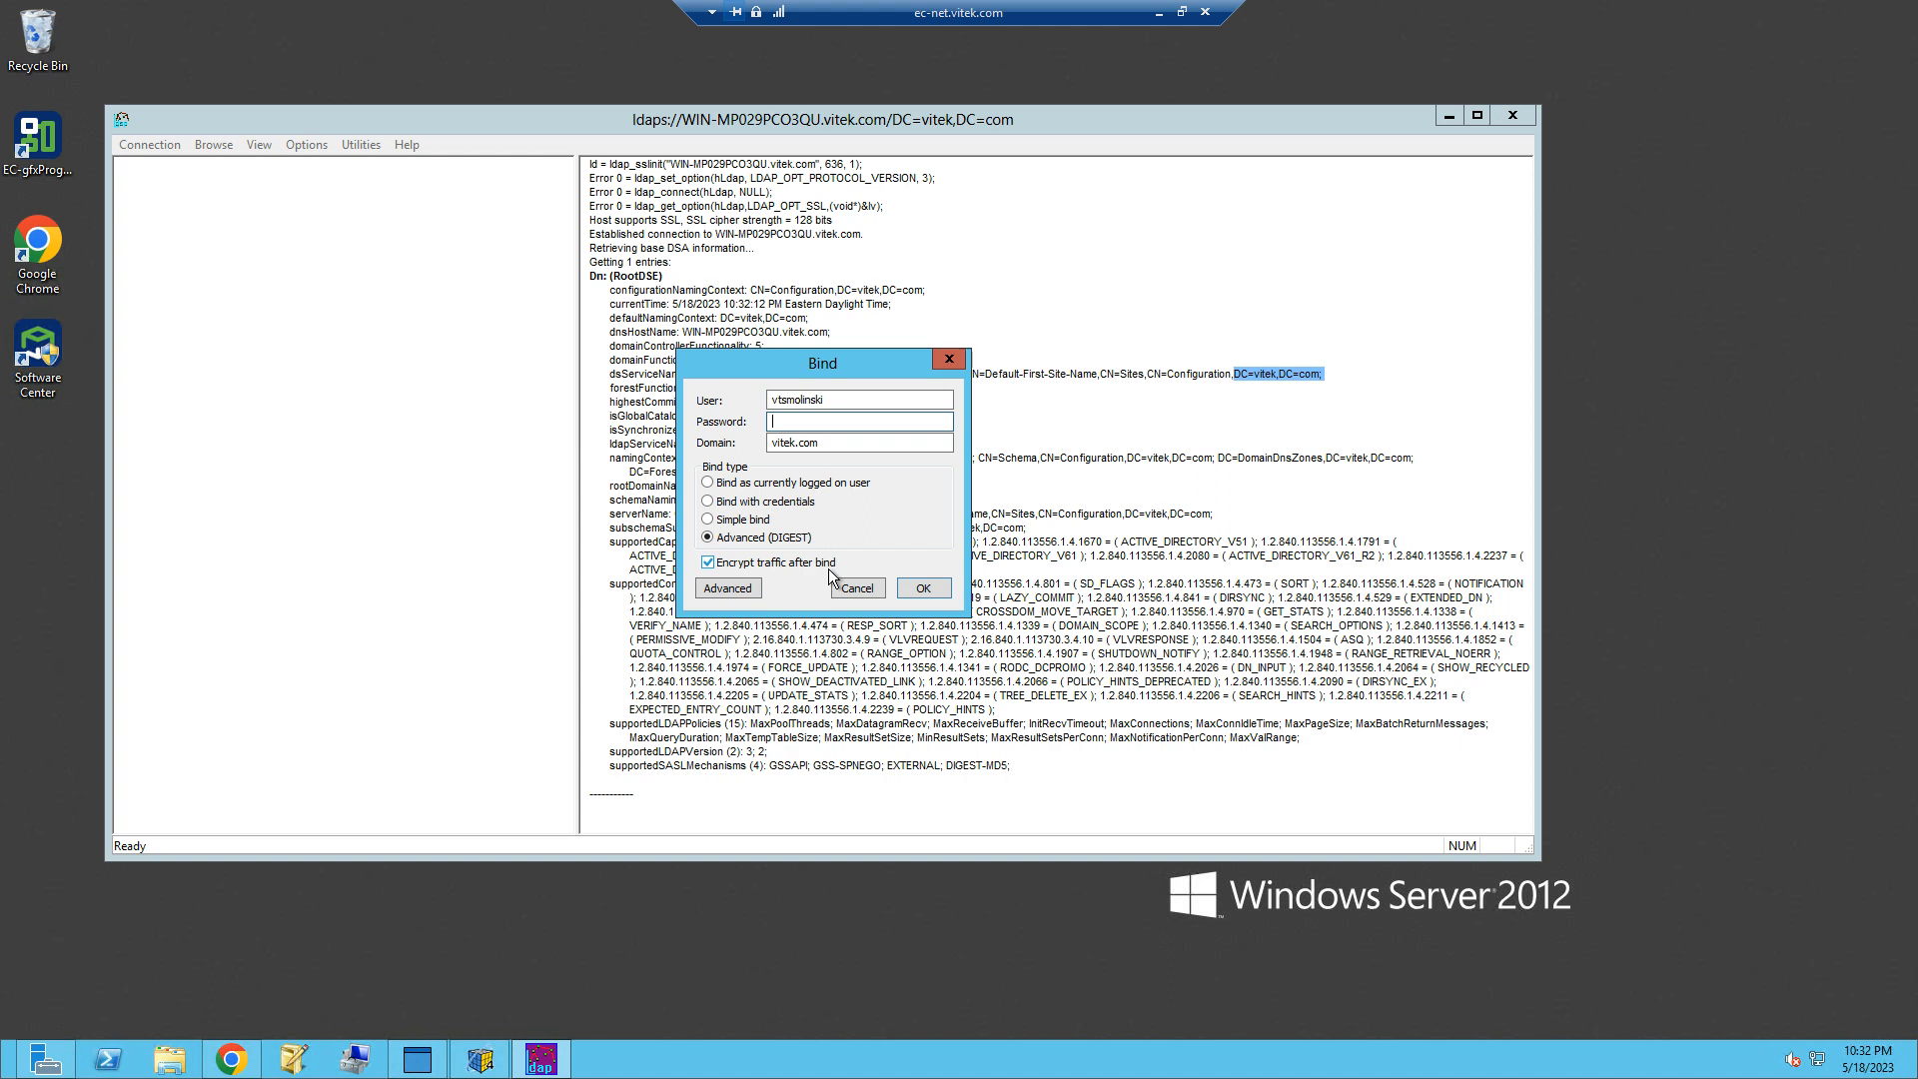
type("•••••")
left_click(921, 590)
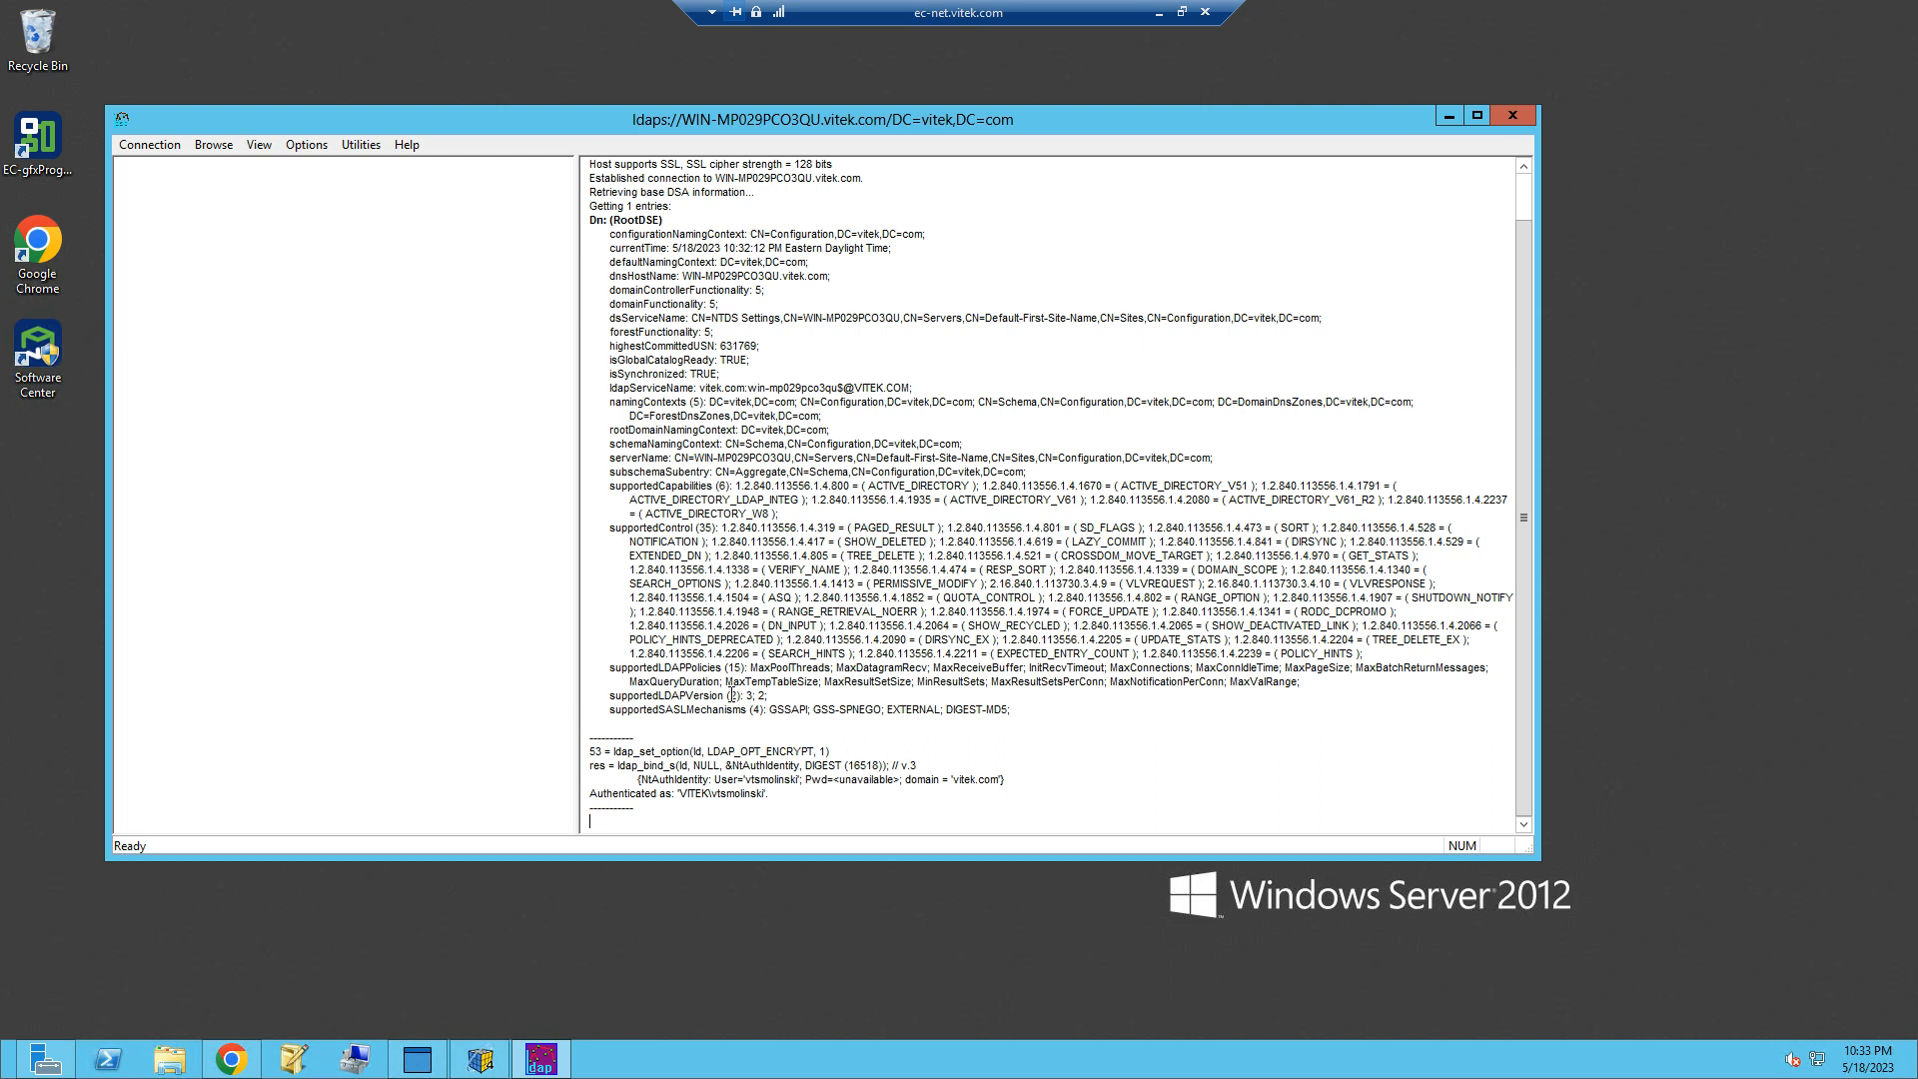
scroll(819, 746, "up", 1)
scroll(785, 764, "up", 1)
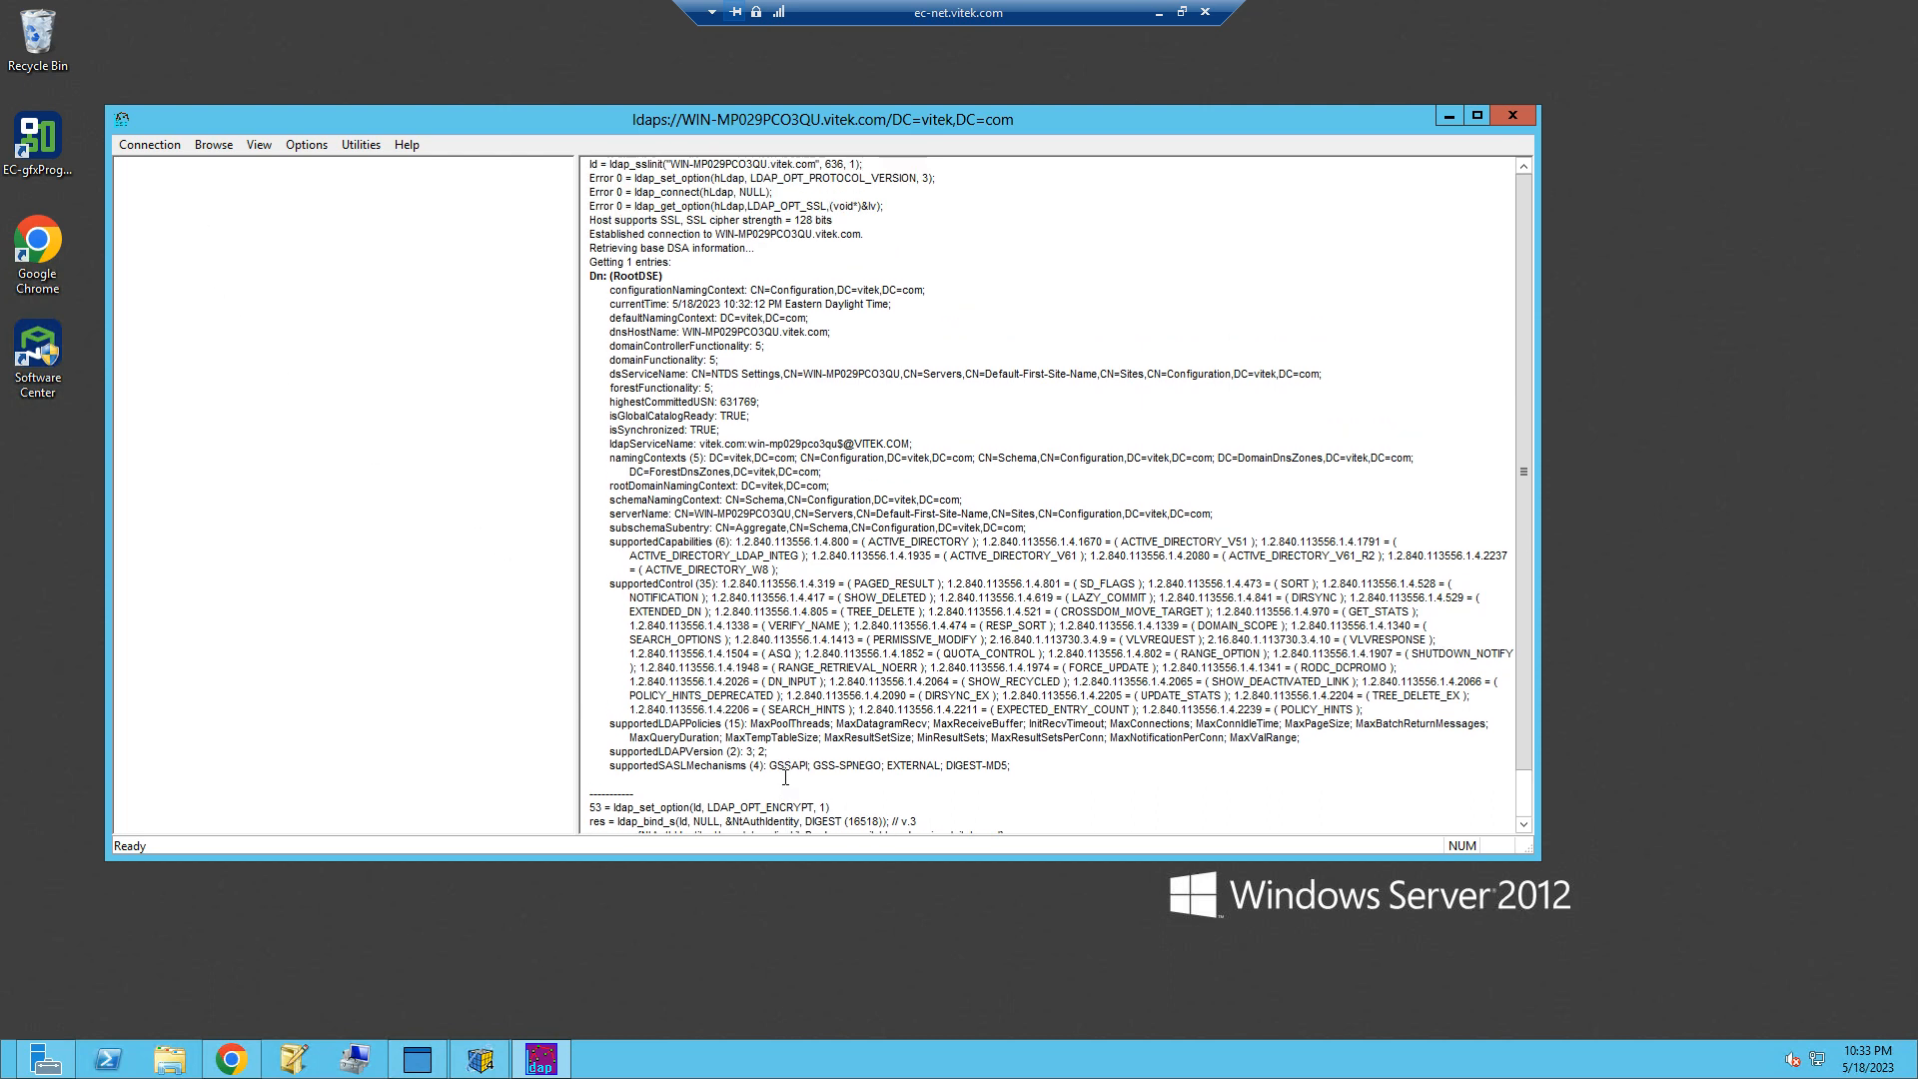
scroll(785, 769, "down", 1)
left_click_drag(764, 803, 597, 770)
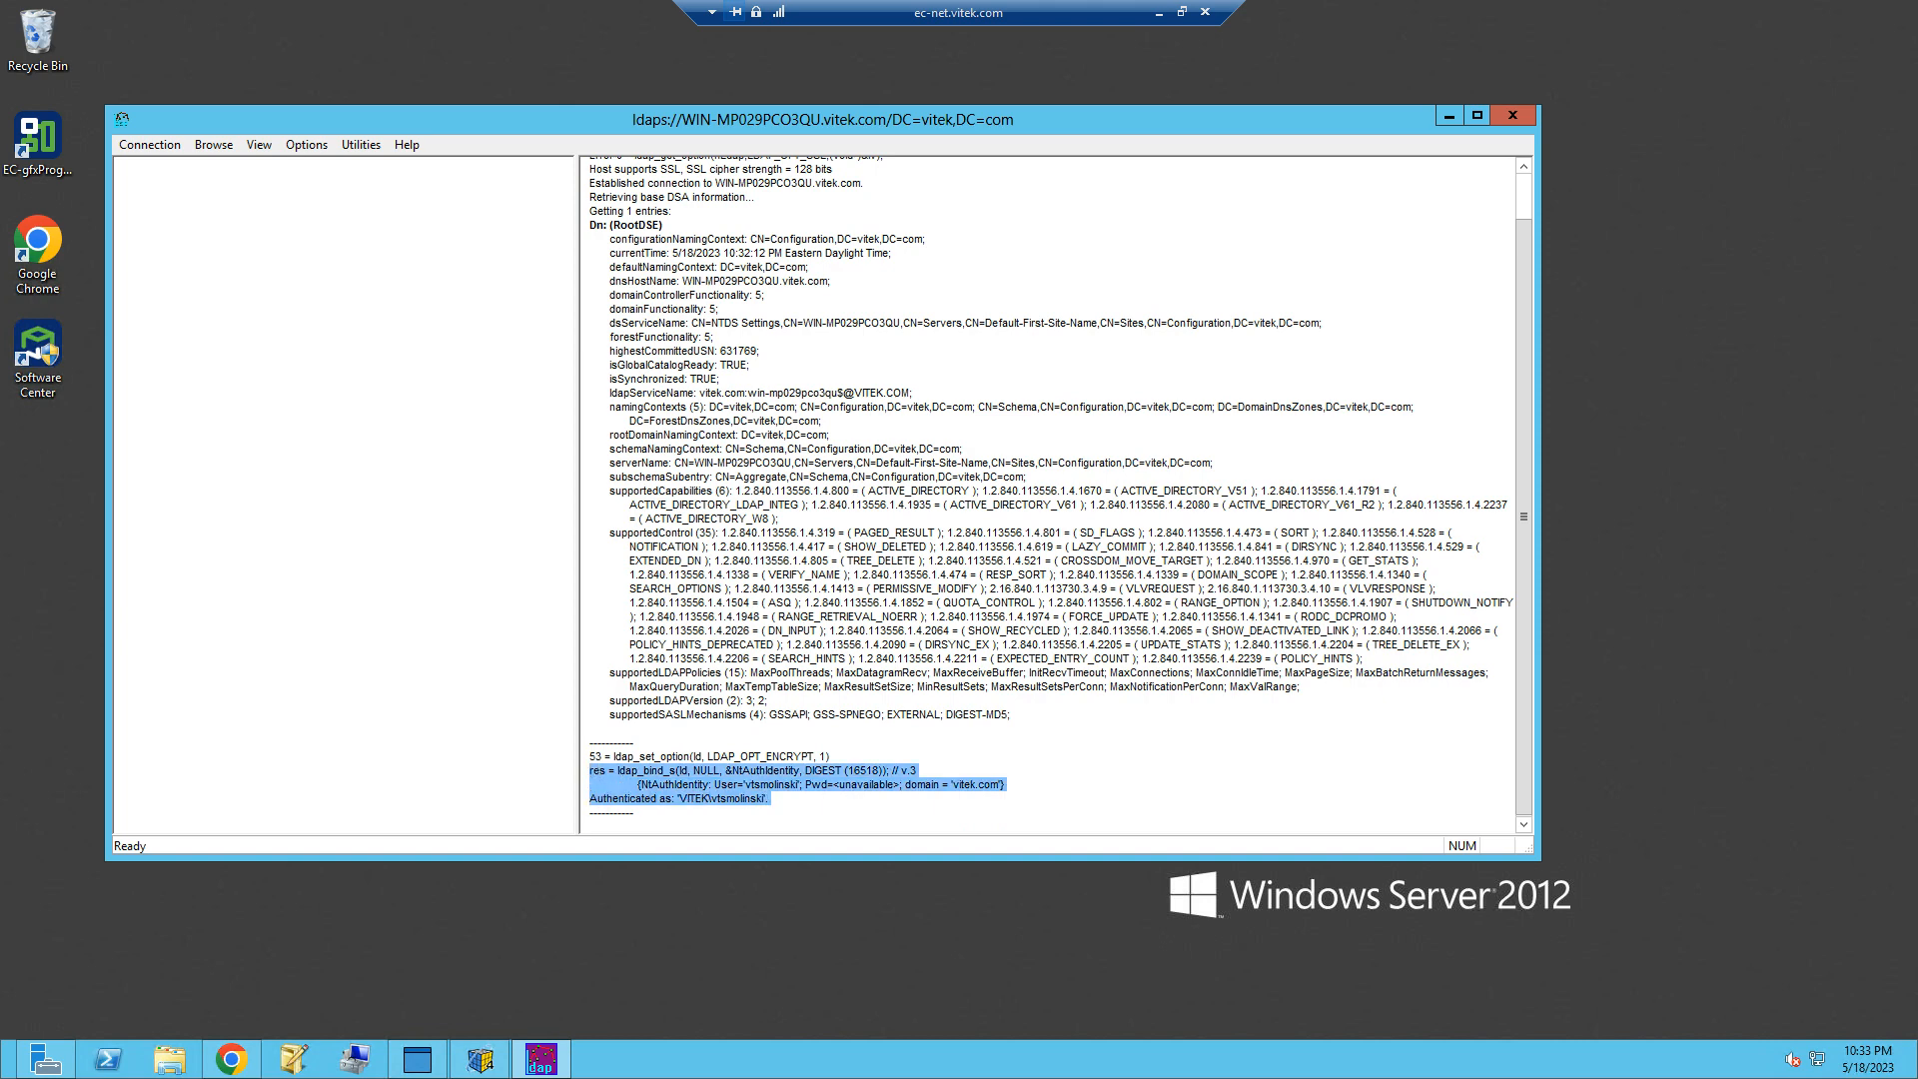
Step: Open the directory tree for base DN DC=vitek,DC=com and examine the admin, ddc and dev units under OU=bems
left_click(259, 145)
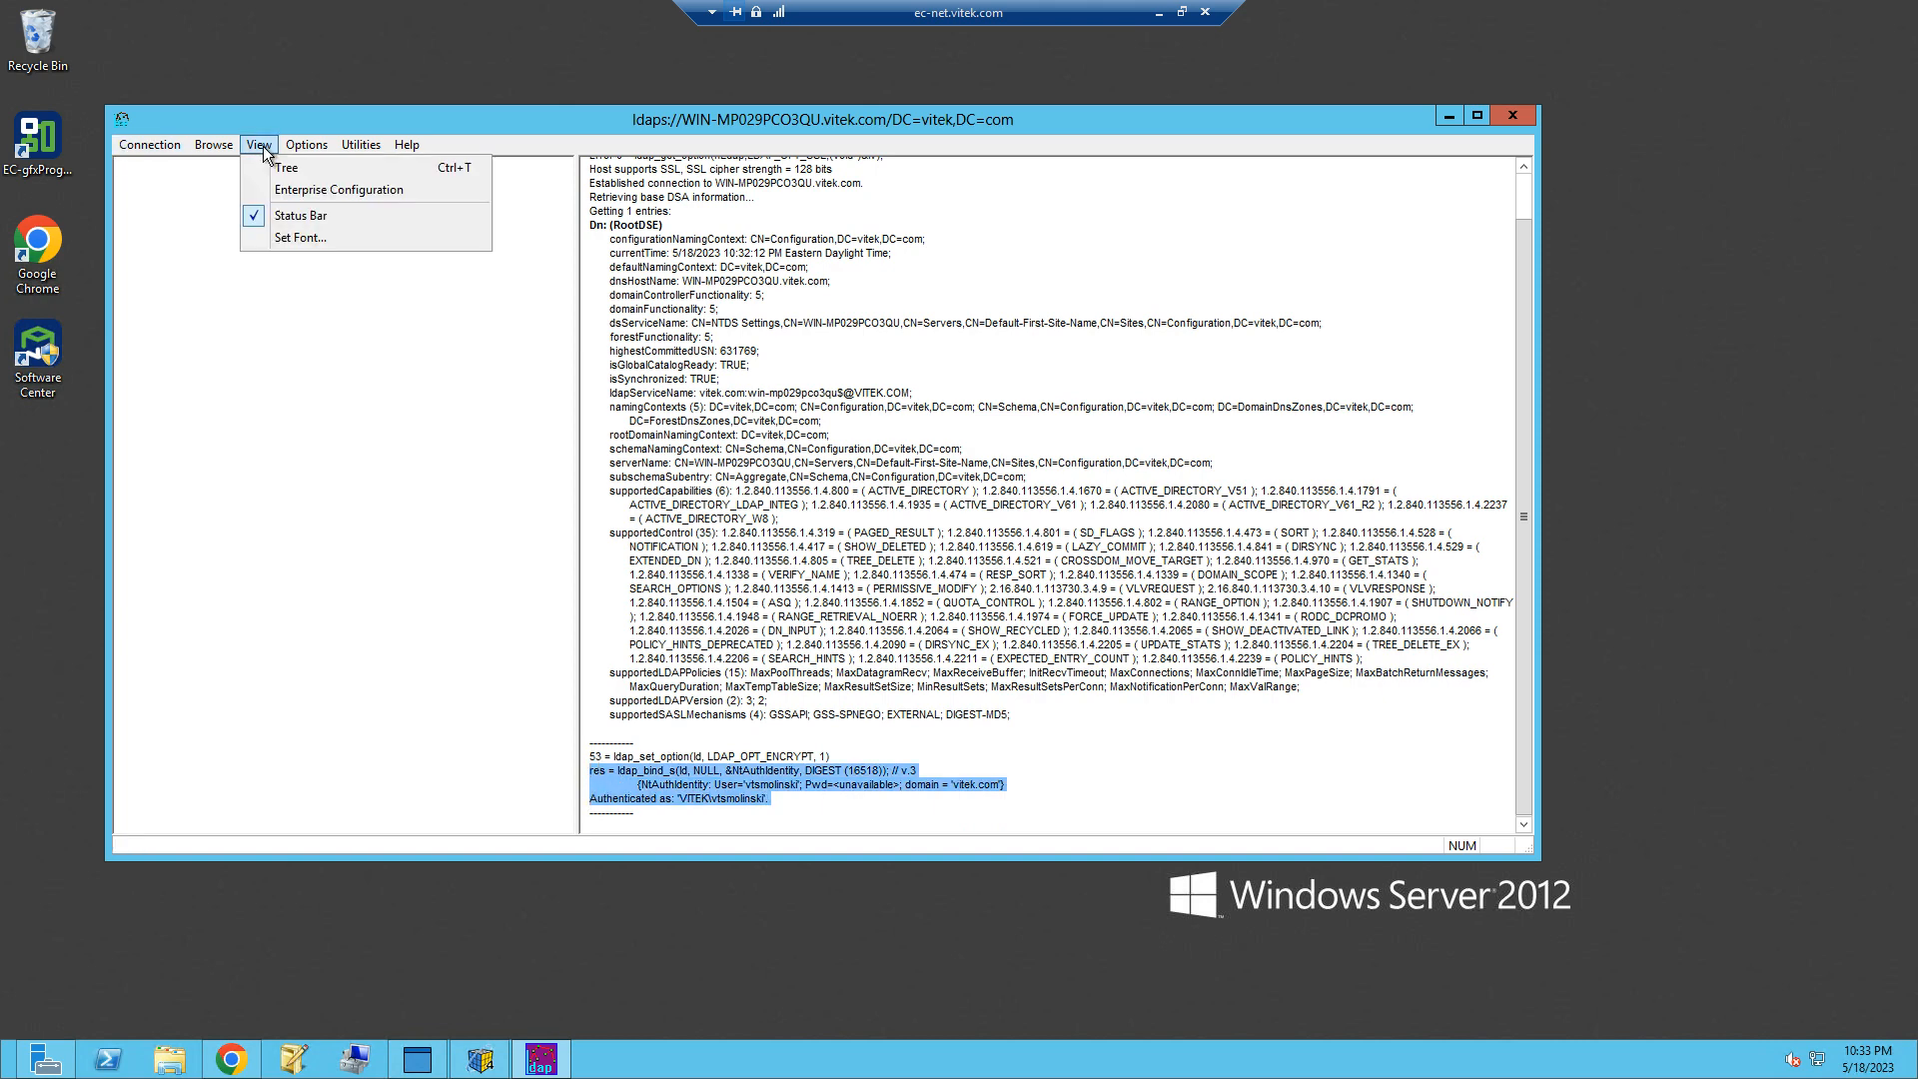
left_click(273, 167)
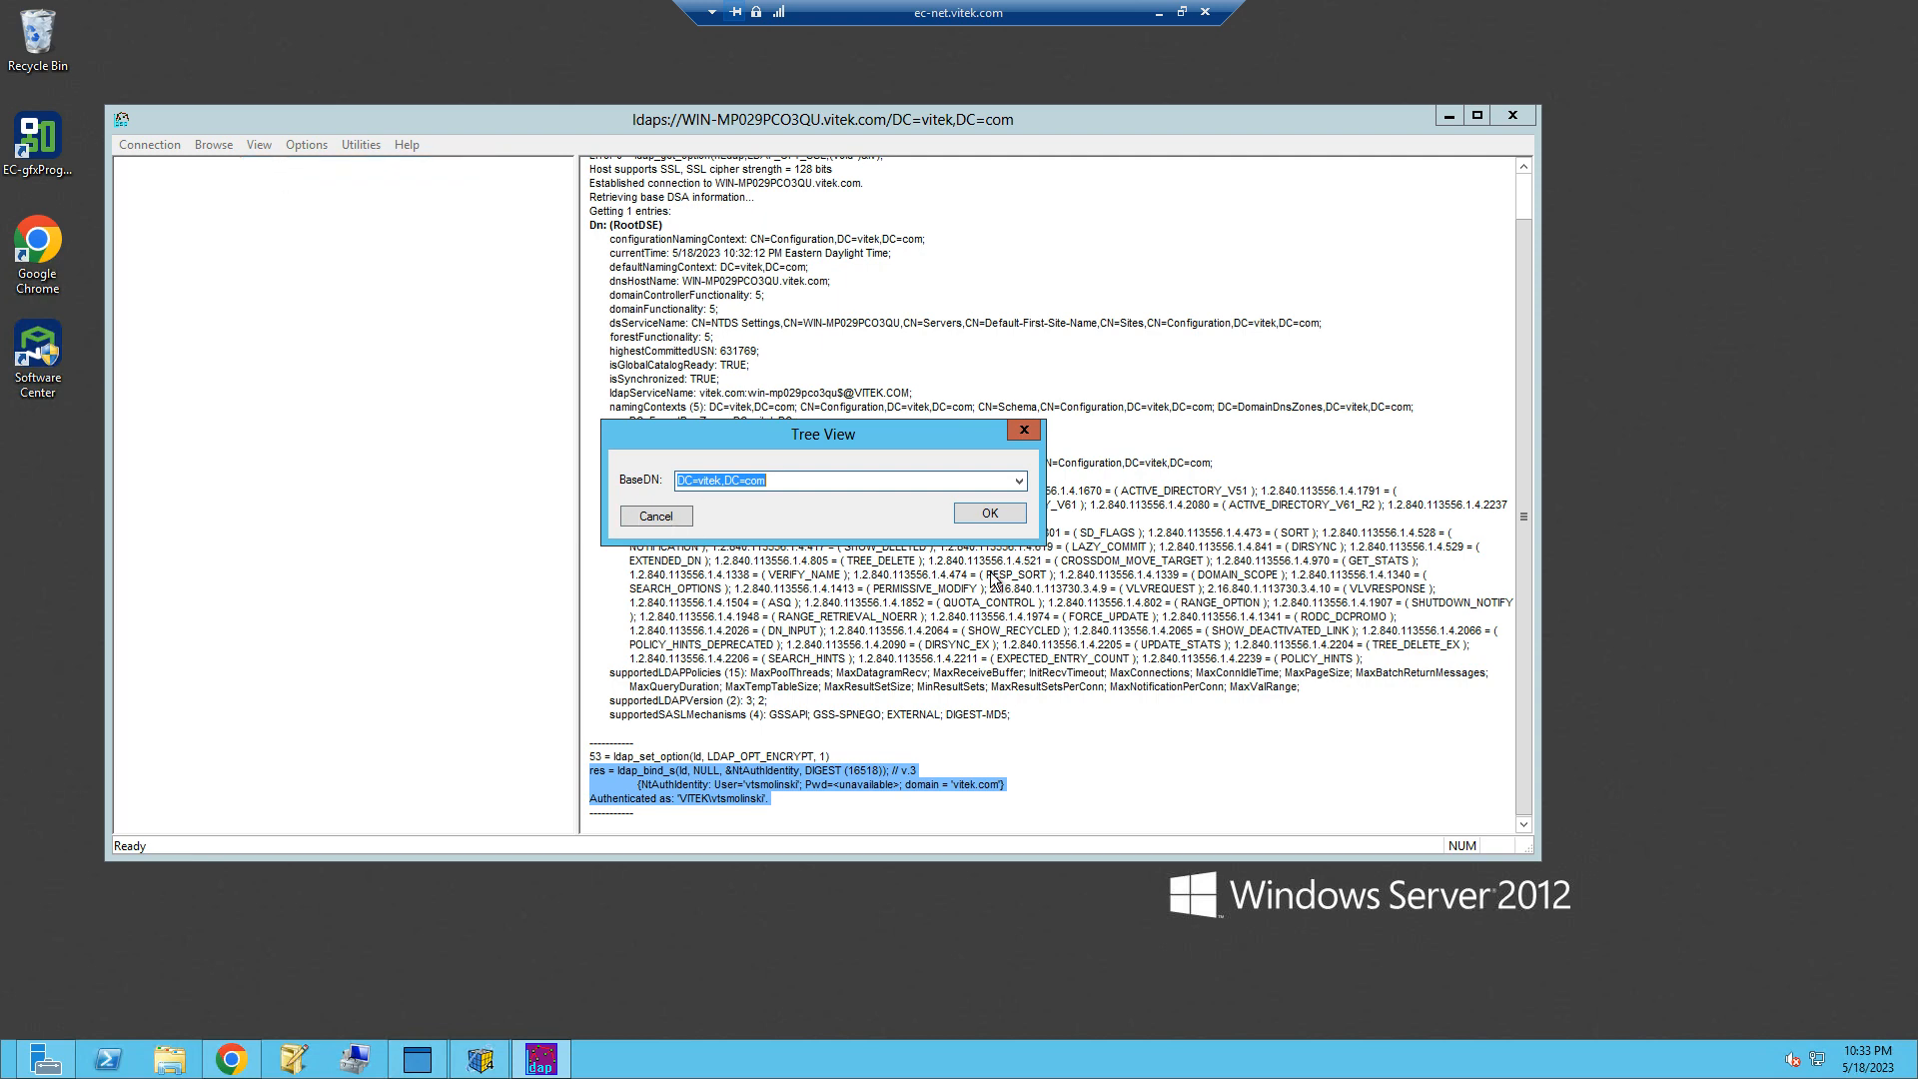
left_click(994, 514)
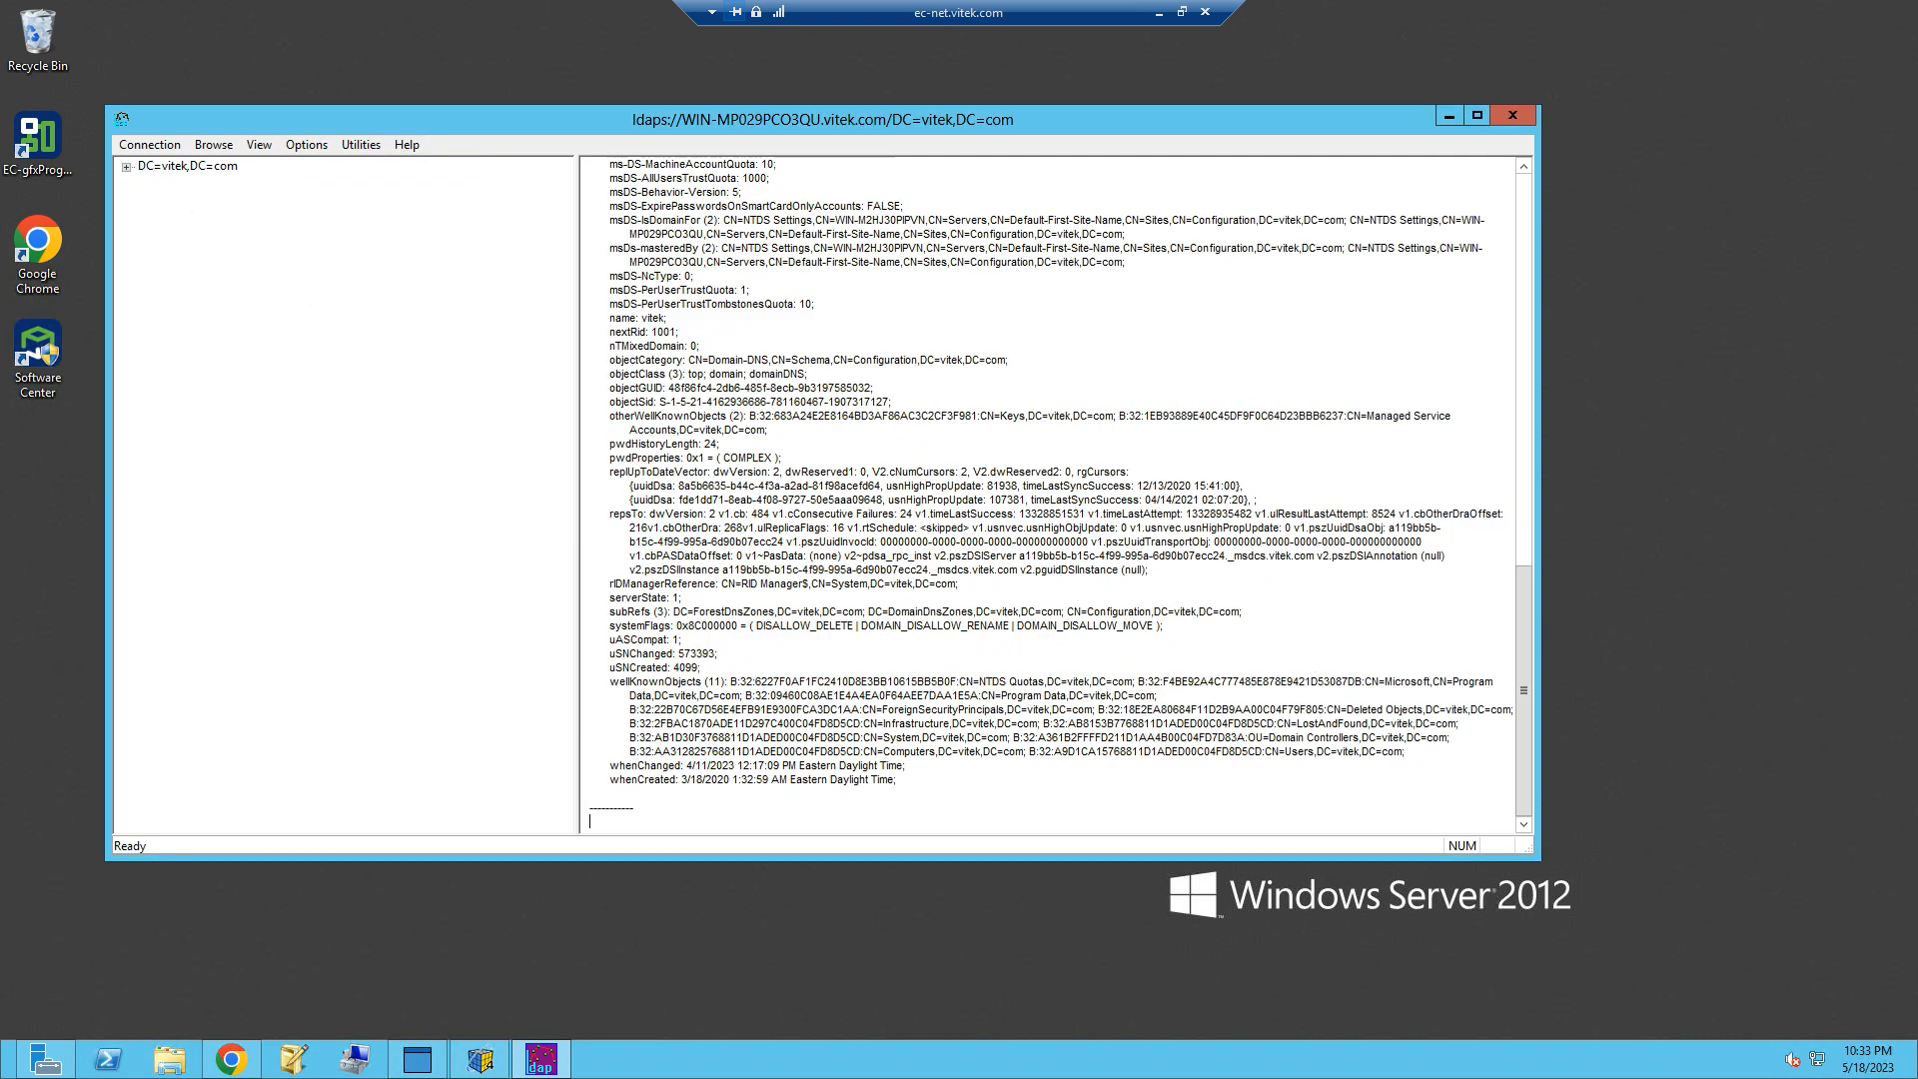
left_click(125, 167)
left_click(222, 186)
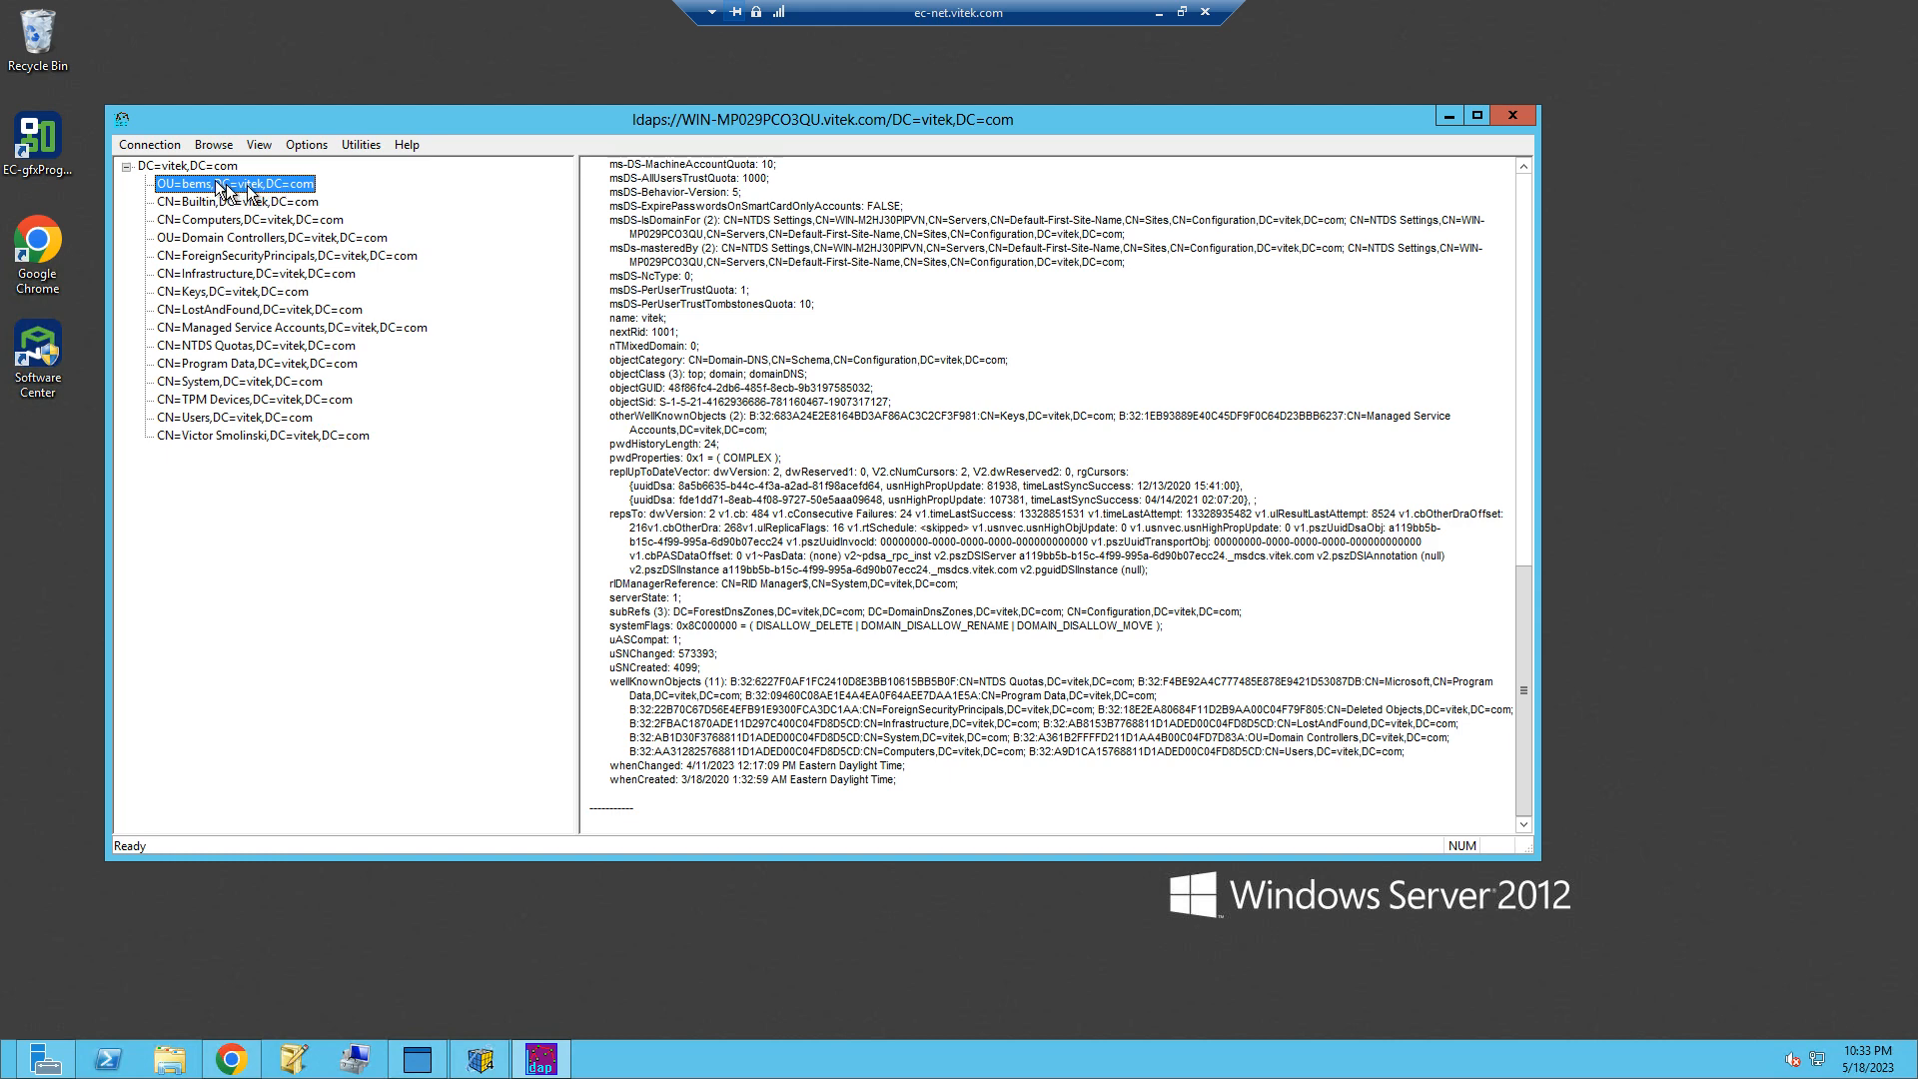
double_click(220, 186)
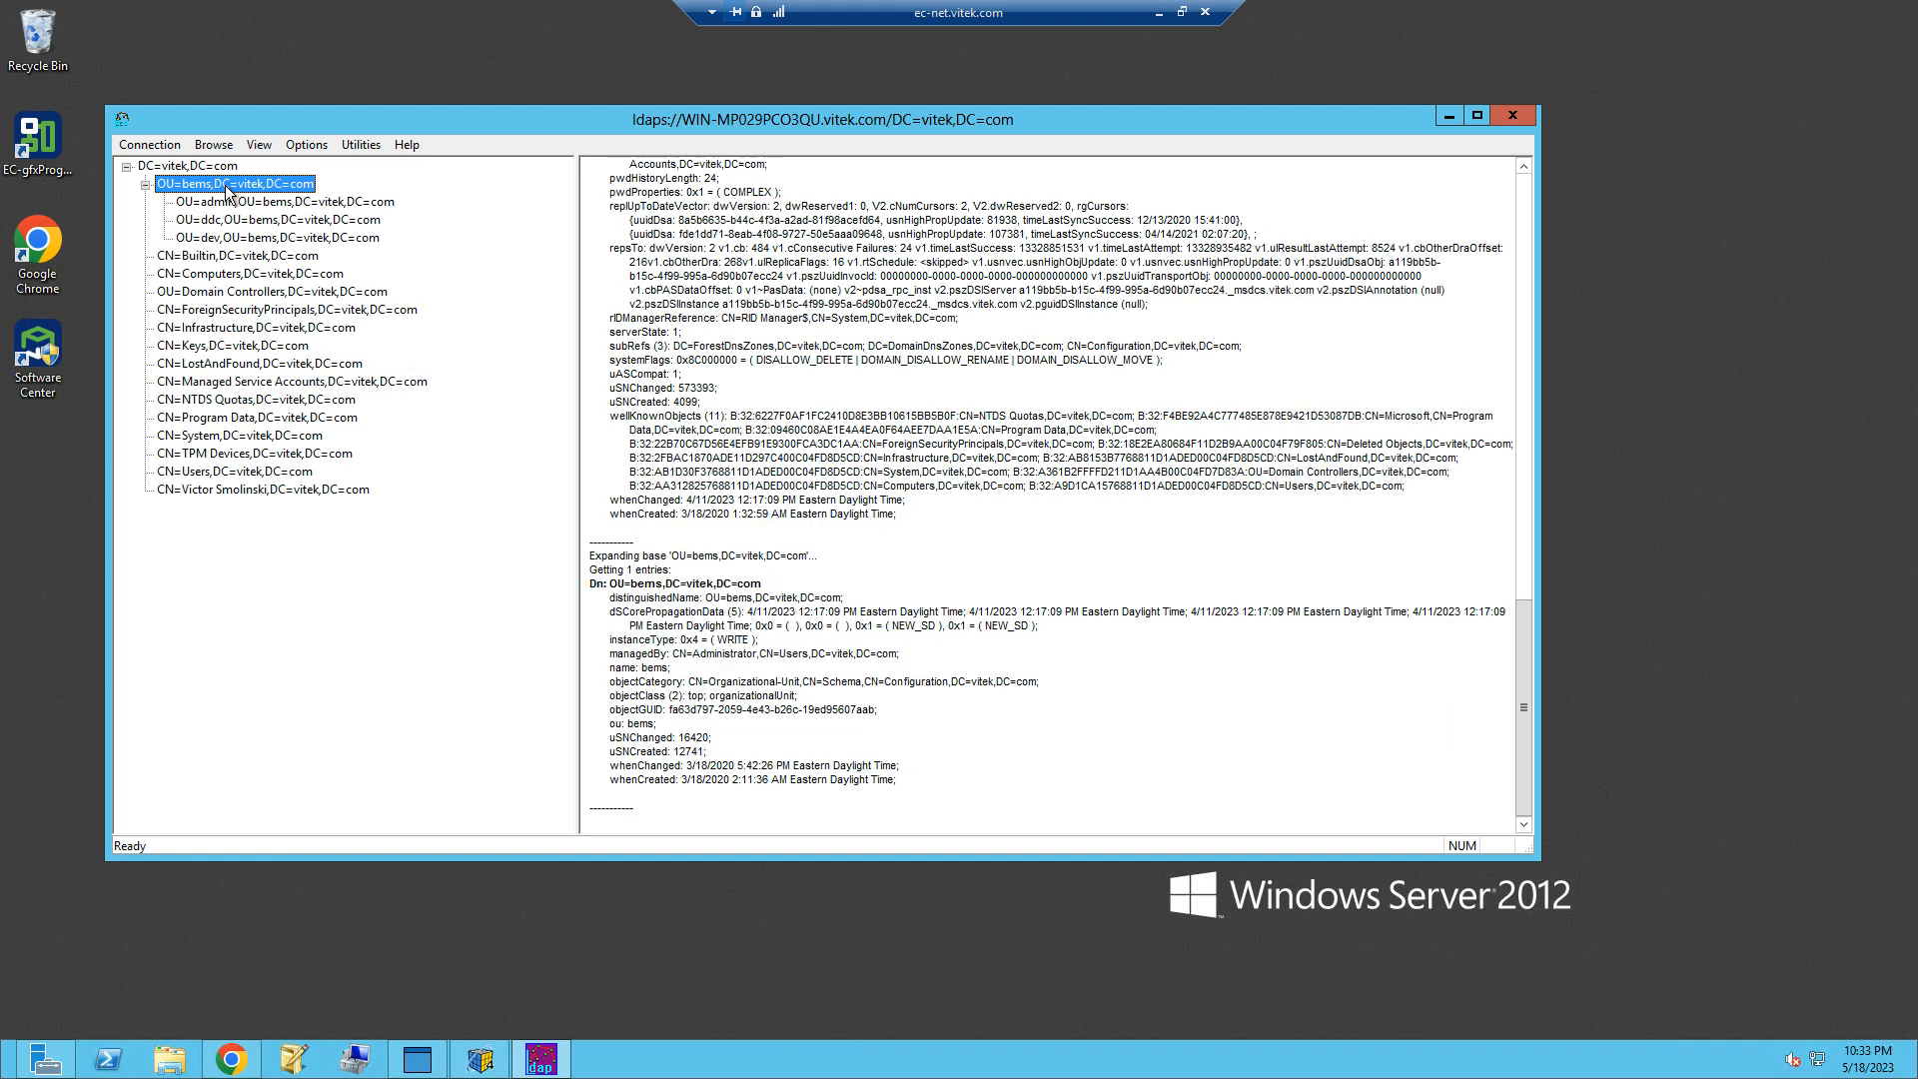
left_click(222, 203)
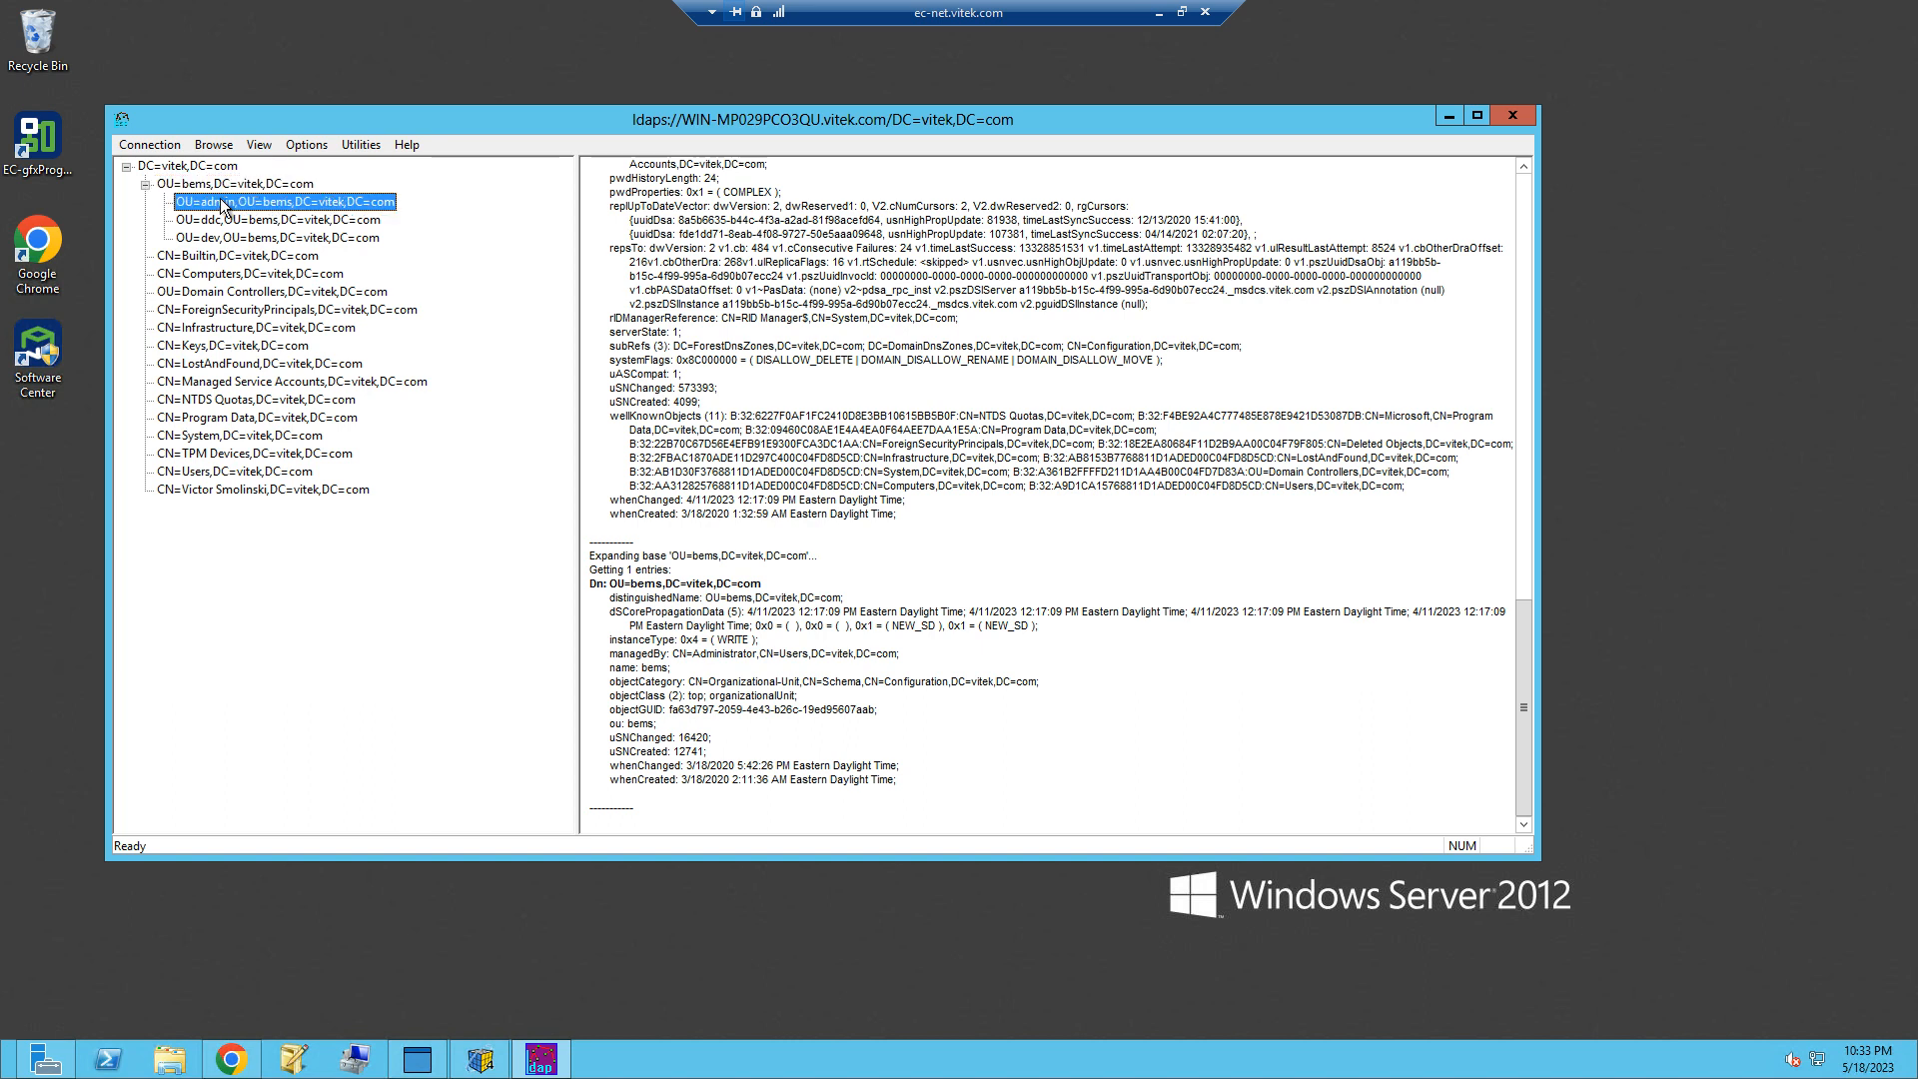
left_click(296, 221)
left_click(290, 239)
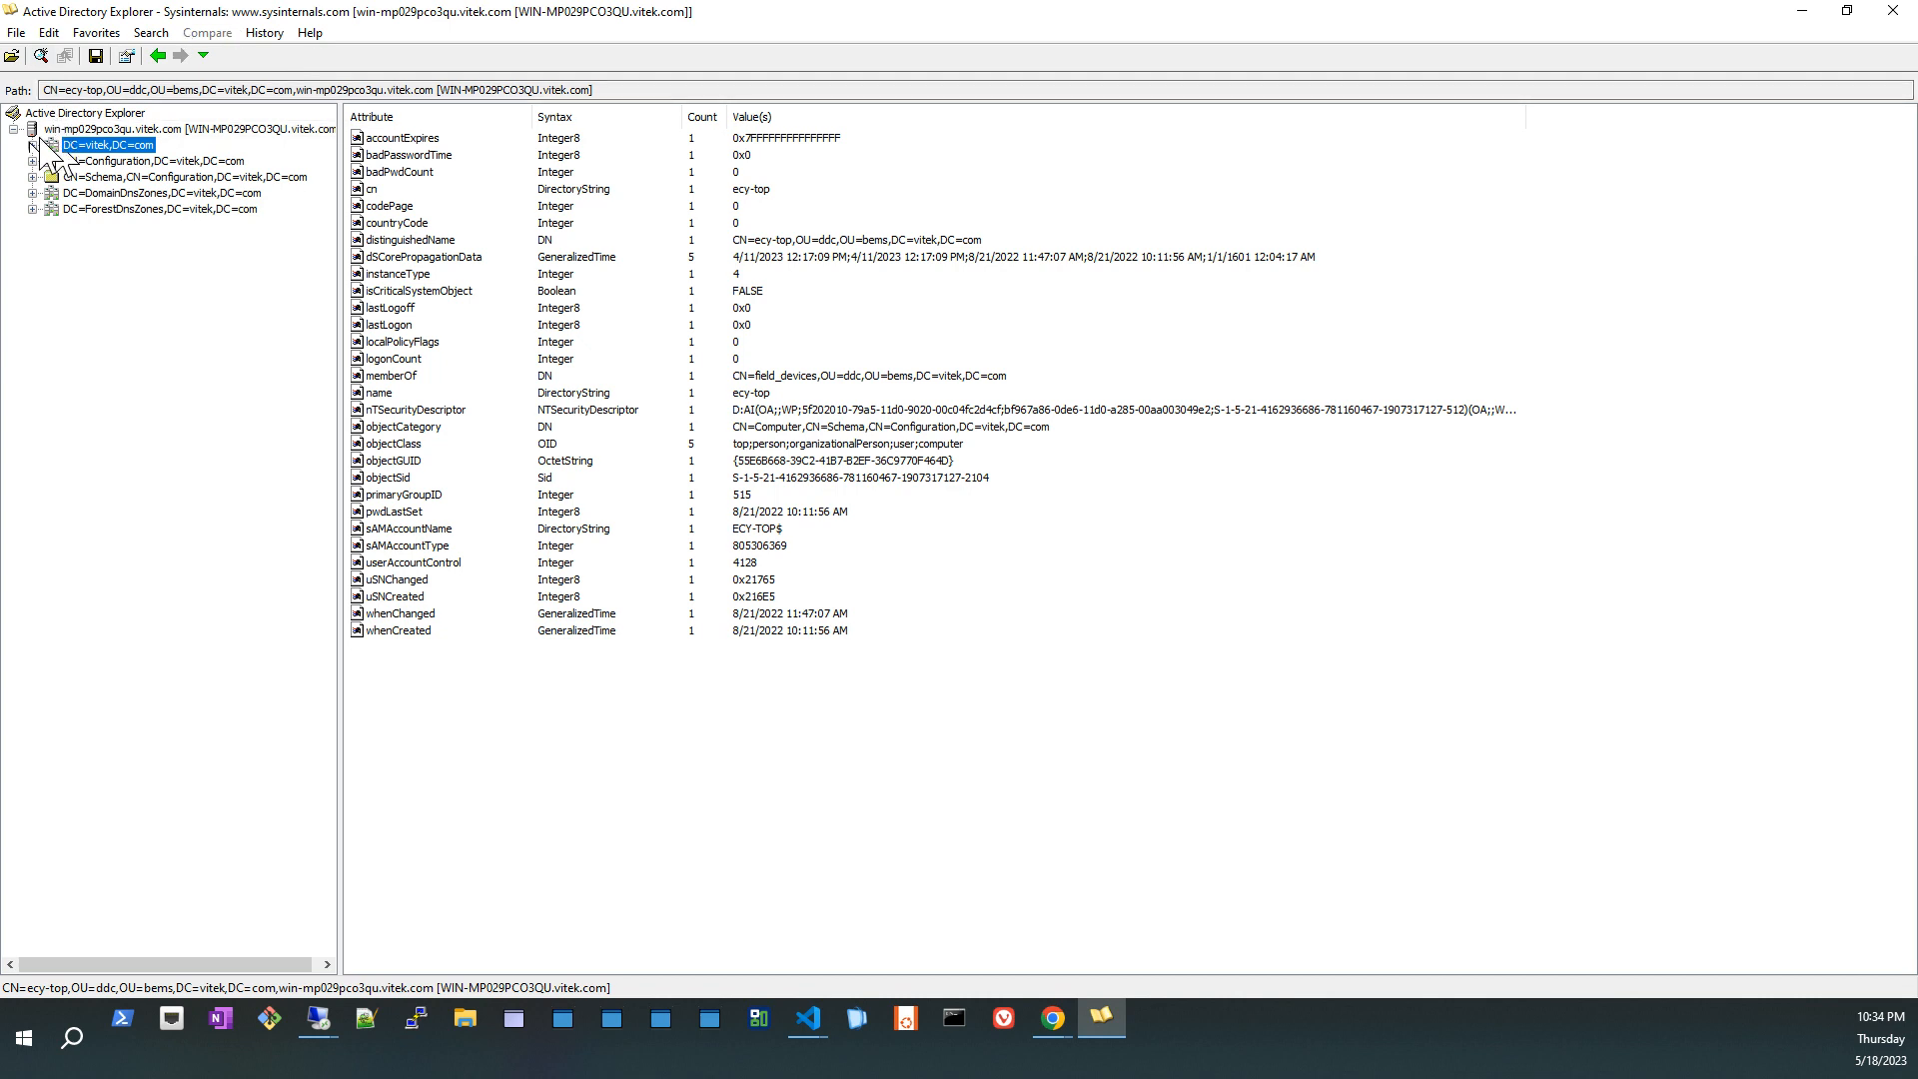
left_click(16, 32)
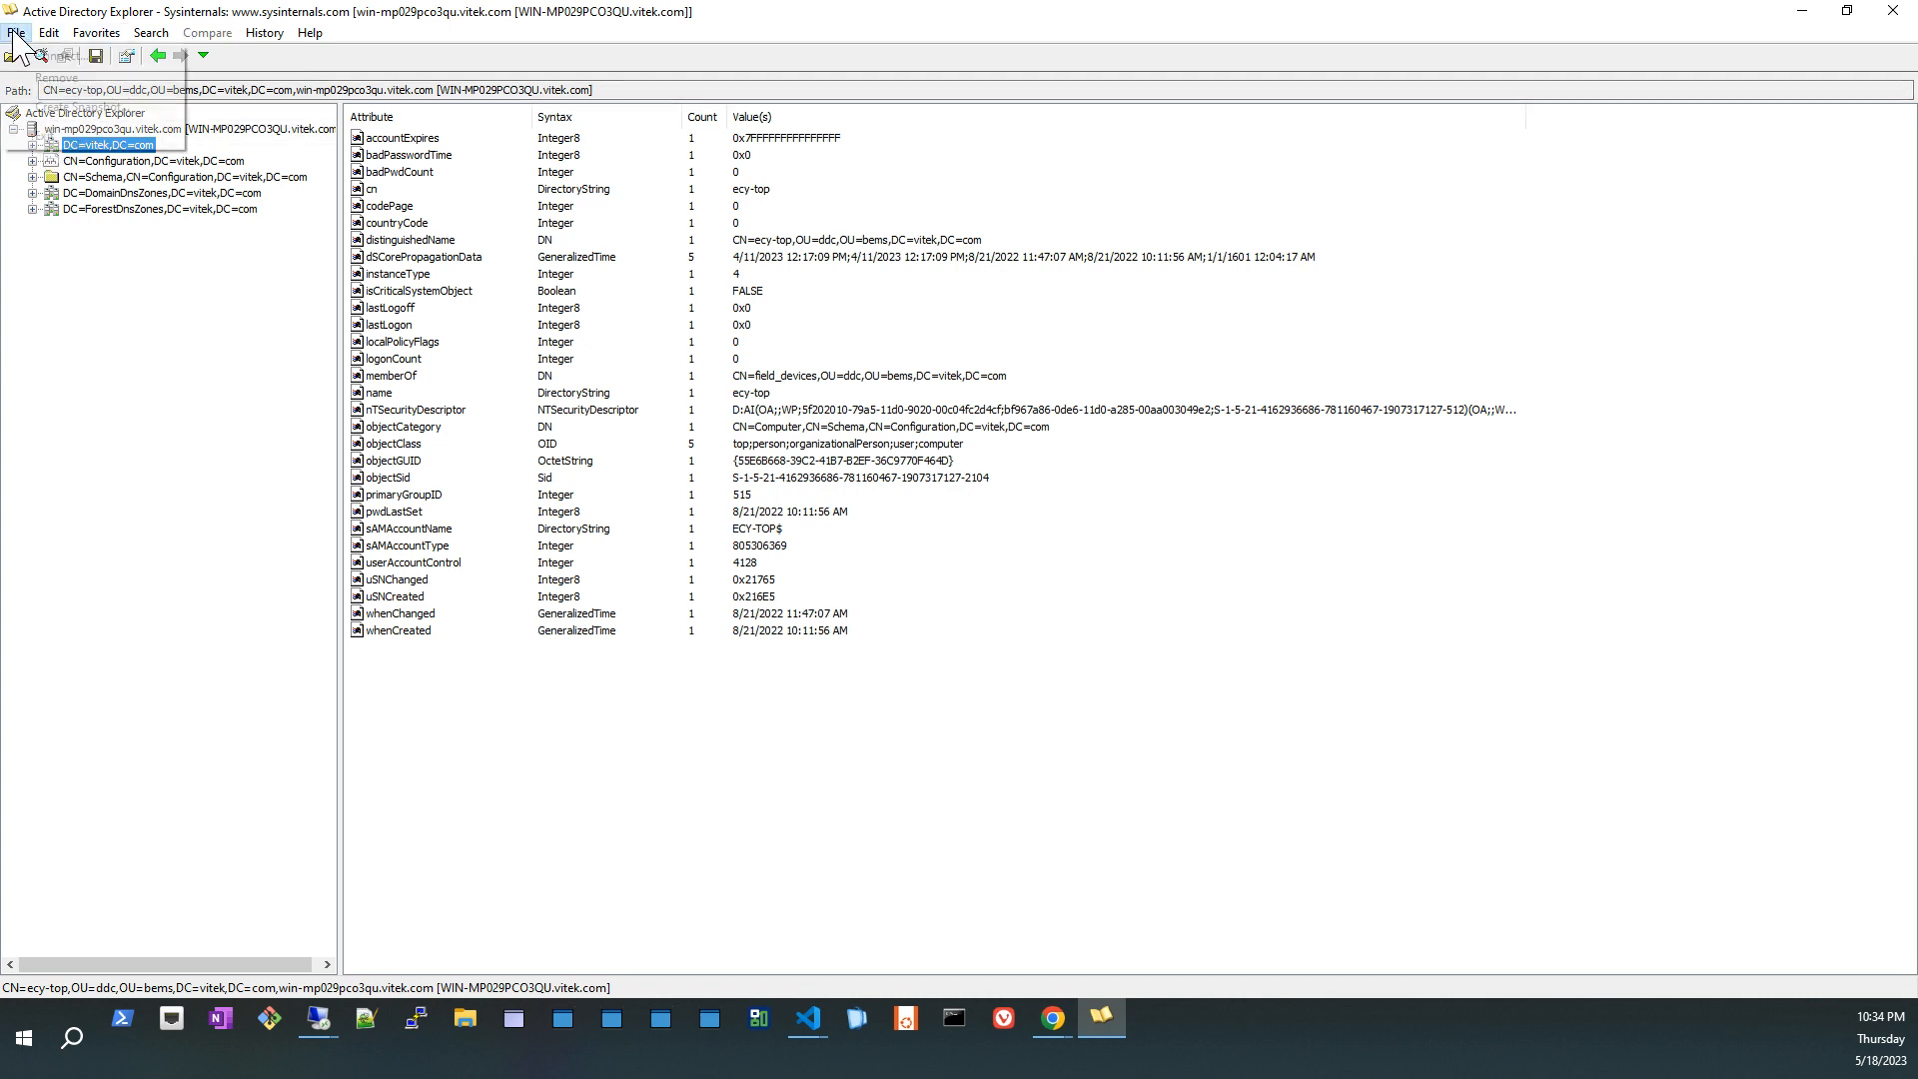
left_click(45, 53)
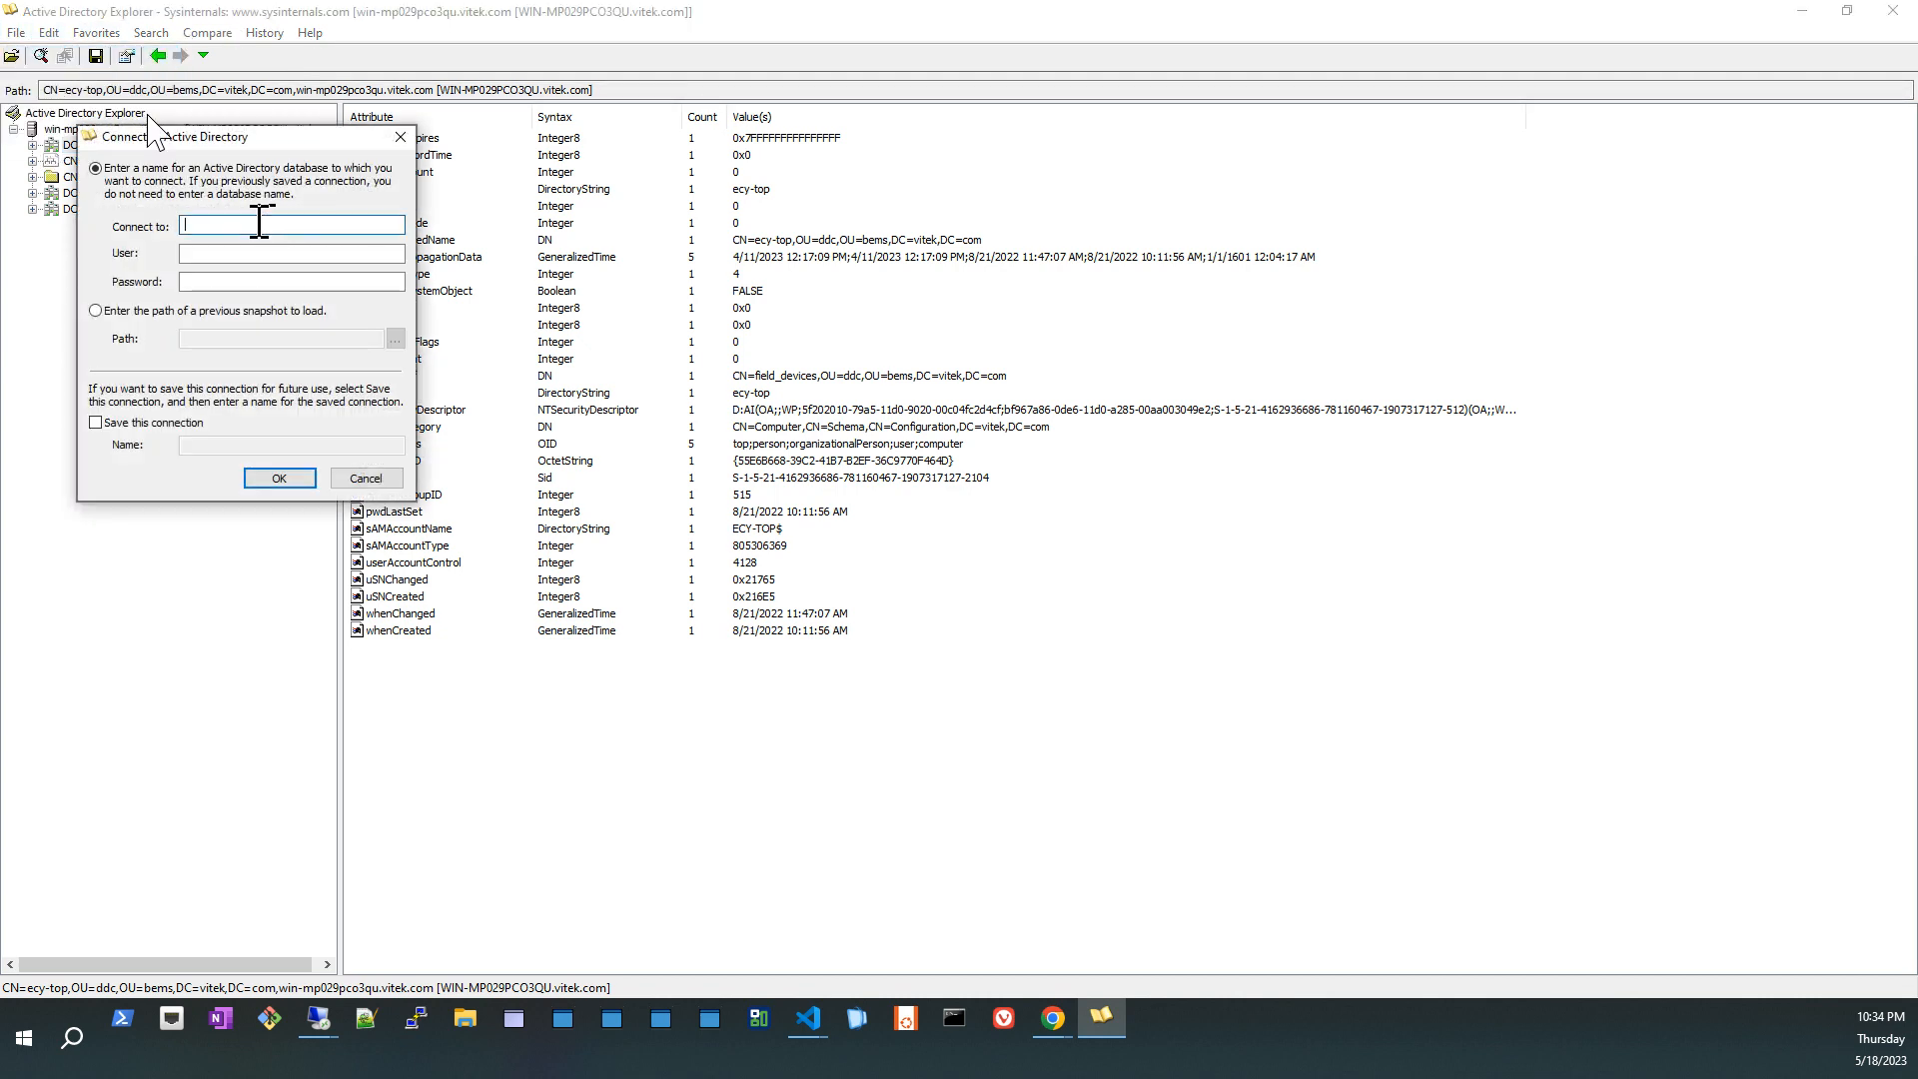
left_click(258, 228)
left_click(362, 479)
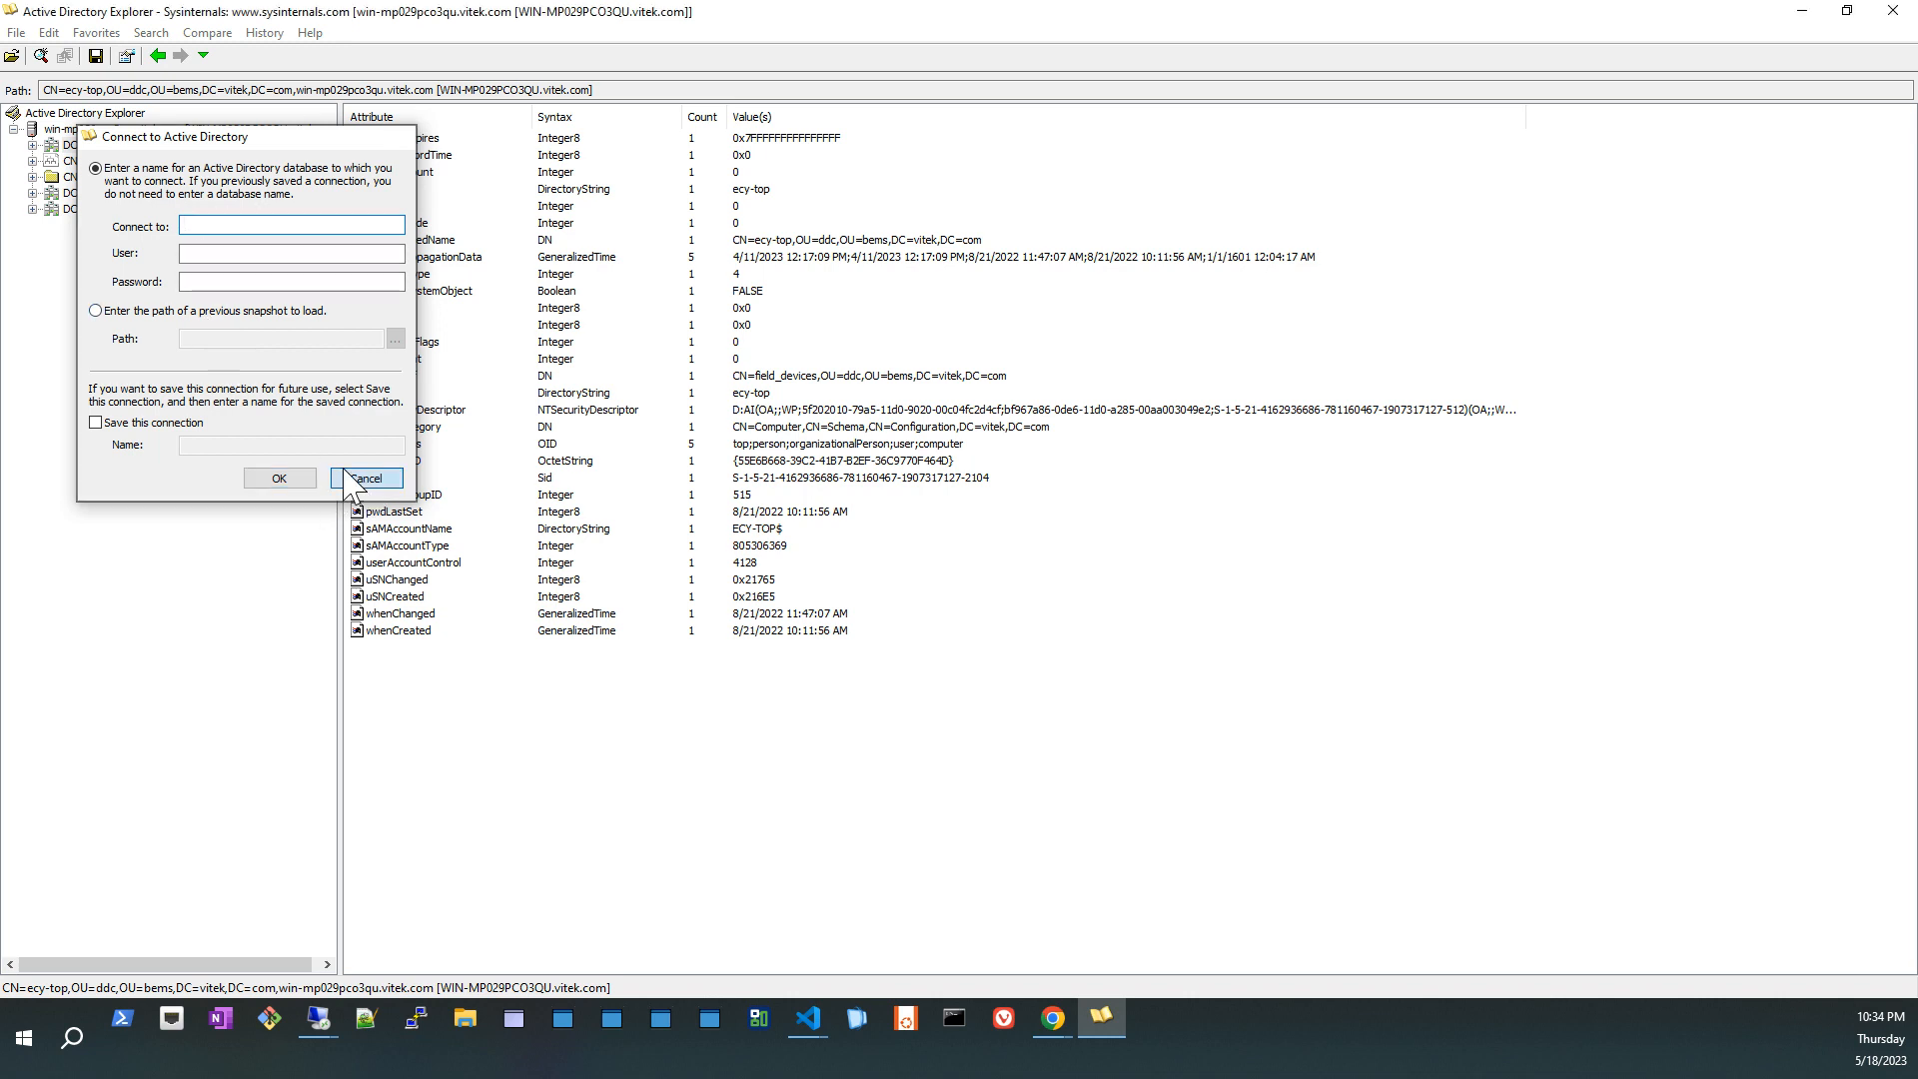
Step: Expand the DC=vitek,DC=com node of the connected domain controller in Active Directory Explorer
left_click(32, 146)
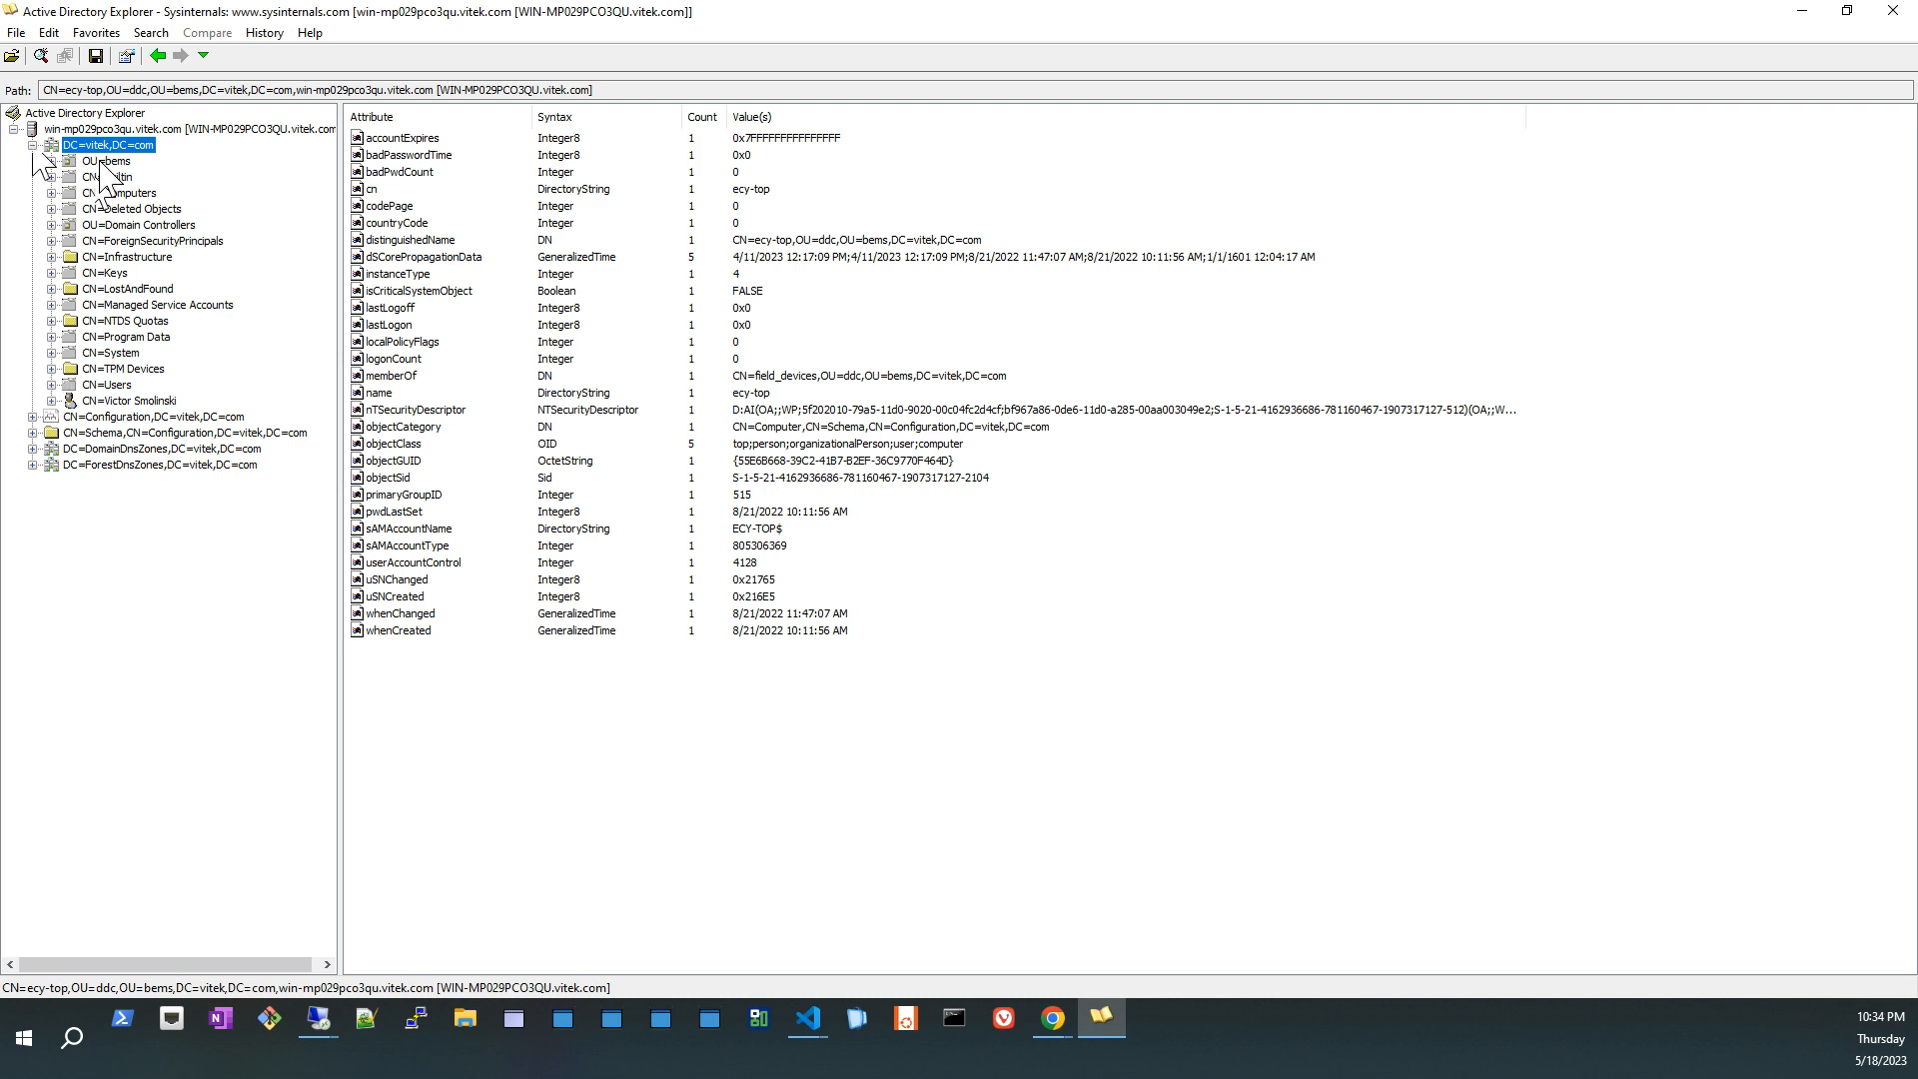